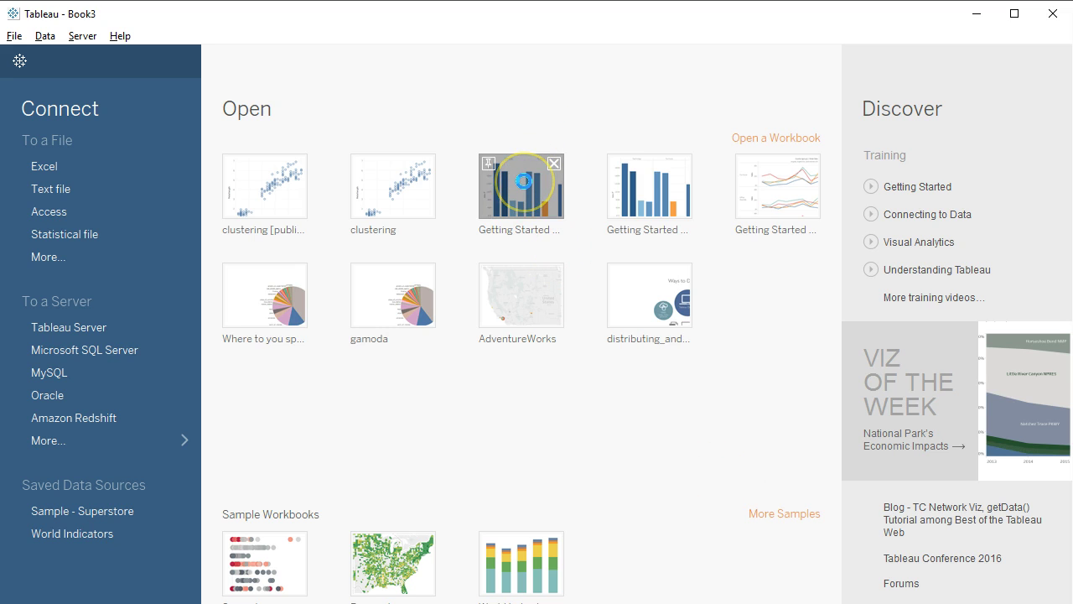
Open the Getting Started with Global Superstore (complete) workbook from the start page thumbnail.
{"action": "left_click", "coordinate": [551, 176]}
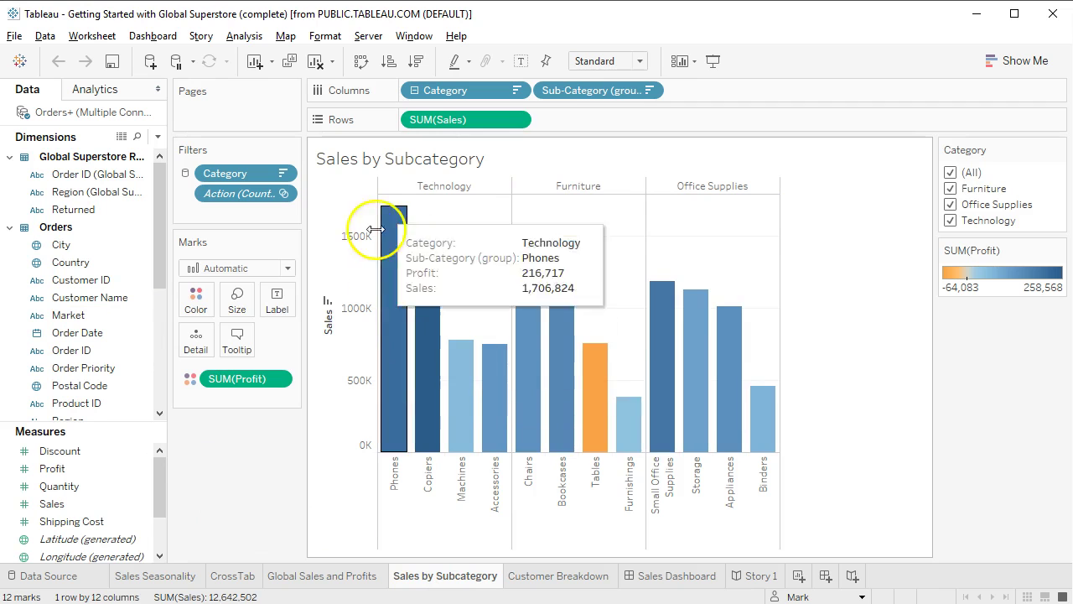
{"action": "mouse_move", "coordinate": [598, 366]}
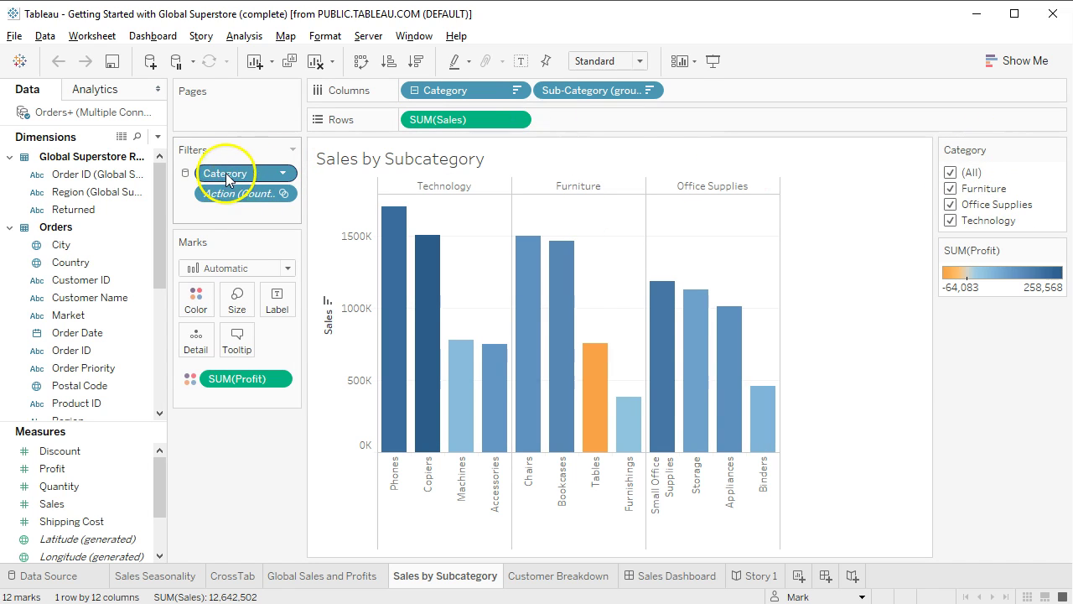
{"action": "left_click", "coordinate": [283, 174]}
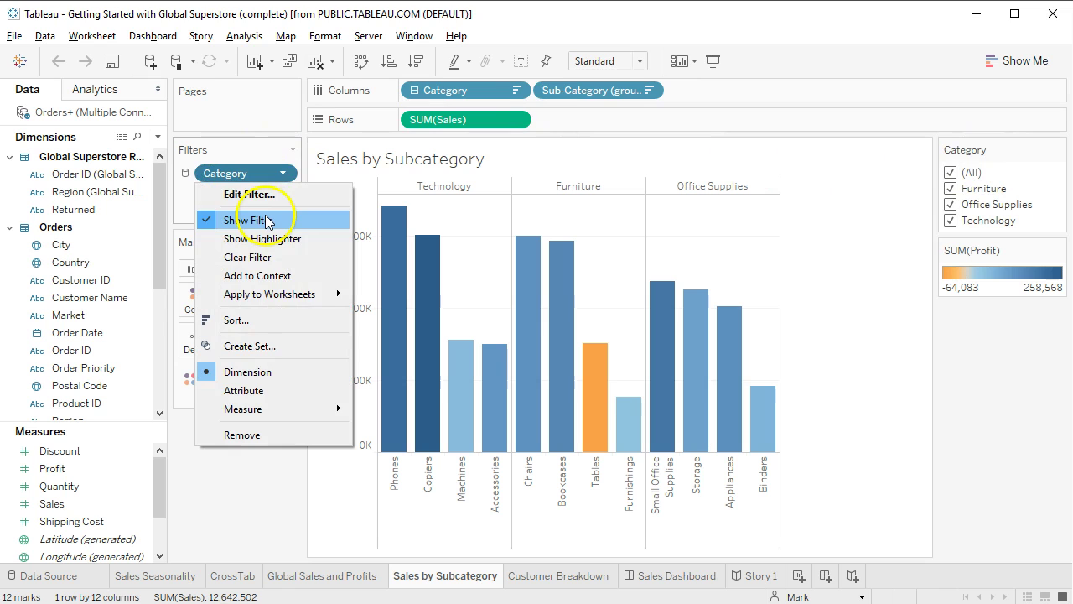
{"action": "left_click", "coordinate": [1005, 153]}
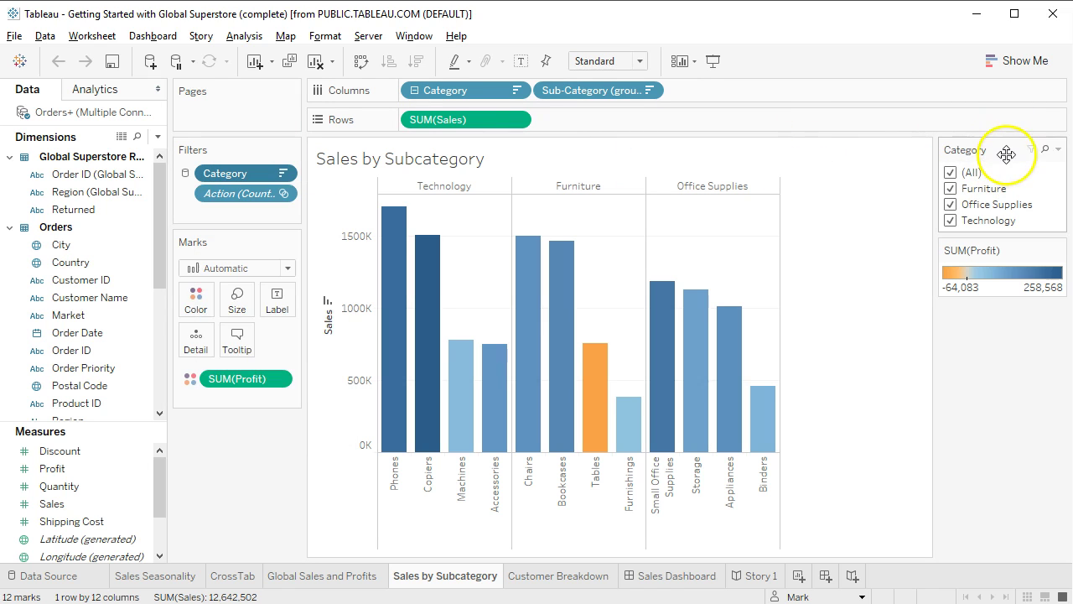
Save the workbook to Tableau Public via Server > Tableau Public > Save to Tableau Public.
{"action": "left_click", "coordinate": [371, 38]}
{"action": "mouse_move", "coordinate": [523, 206]}
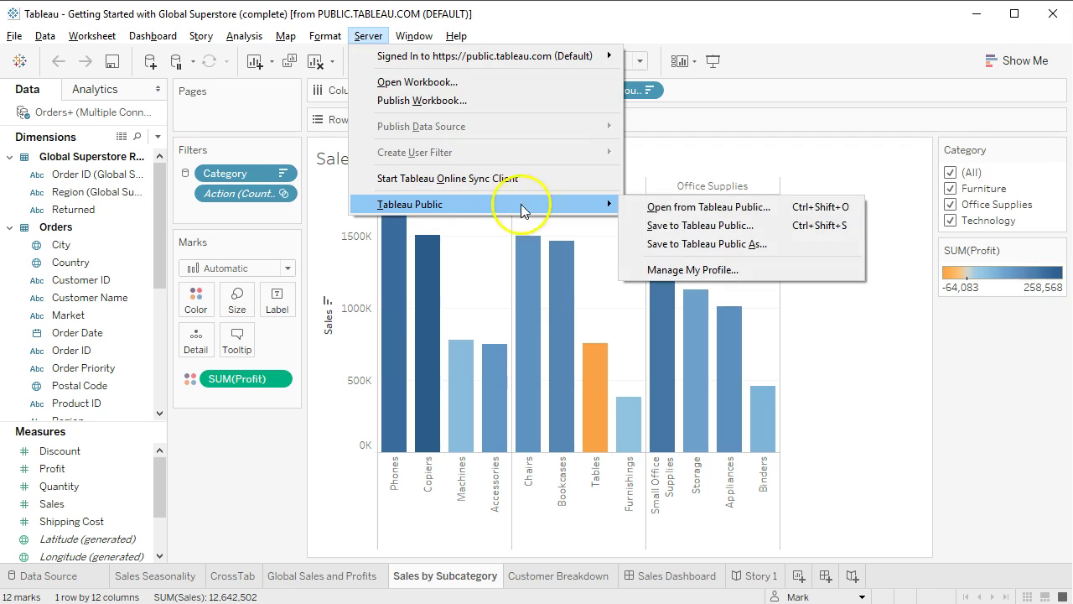
{"action": "left_click", "coordinate": [706, 224]}
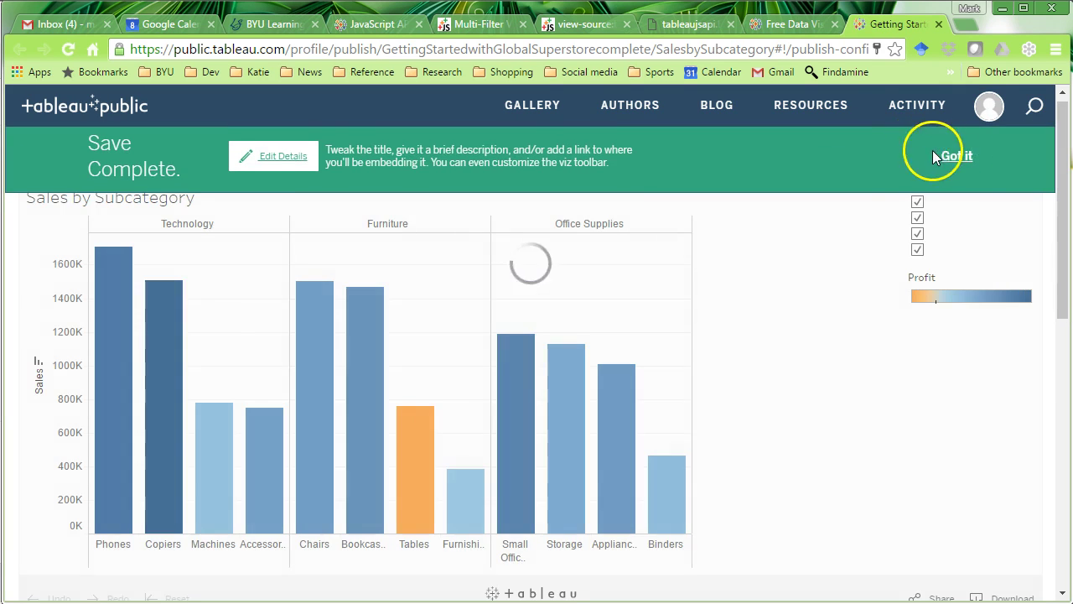
Dismiss the Save Complete banner and reveal the viz's Embed Code and Link under Share.
{"action": "left_click", "coordinate": [954, 161]}
{"action": "left_click_drag", "start_coordinate": [1061, 142], "coordinate": [1062, 223]}
{"action": "left_click", "coordinate": [935, 440]}
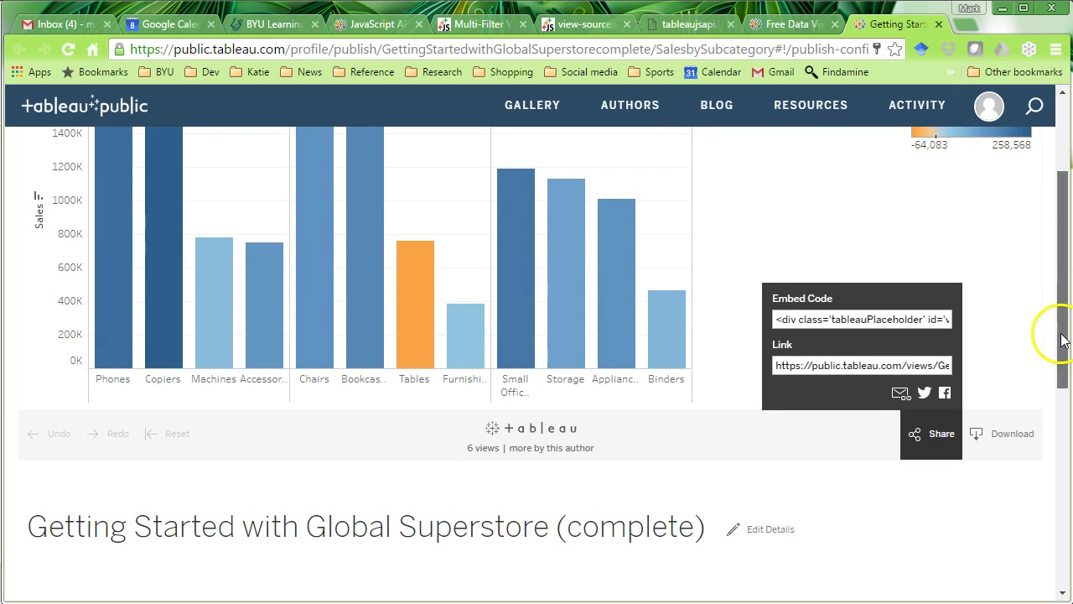
{"action": "left_click_drag", "start_coordinate": [1062, 335], "coordinate": [1061, 289]}
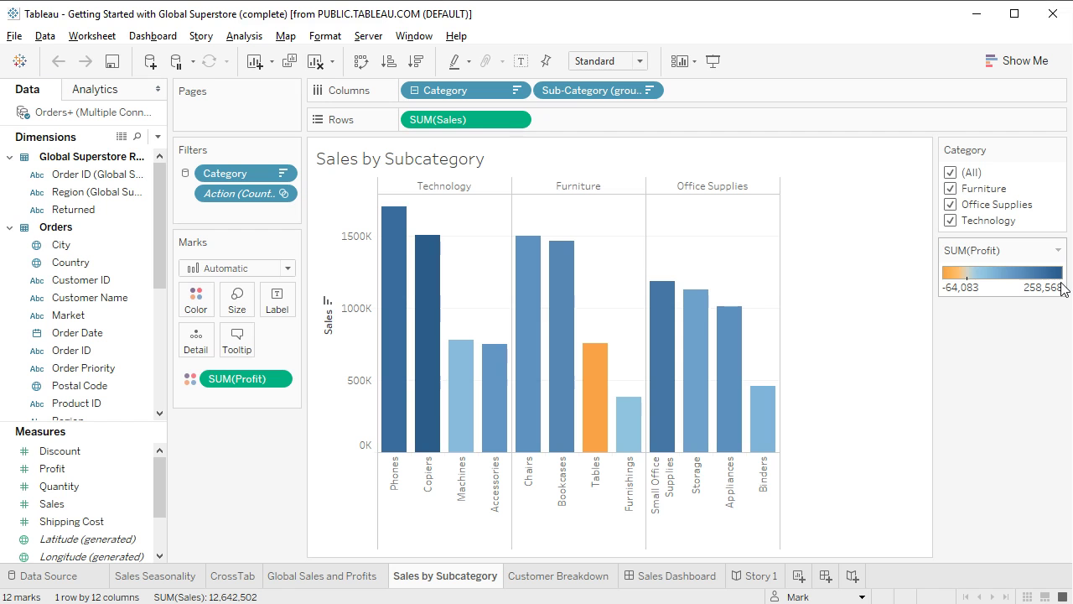
Paste the initViz starter code into the empty tableau.js file.
{"action": "left_click", "coordinate": [786, 265]}
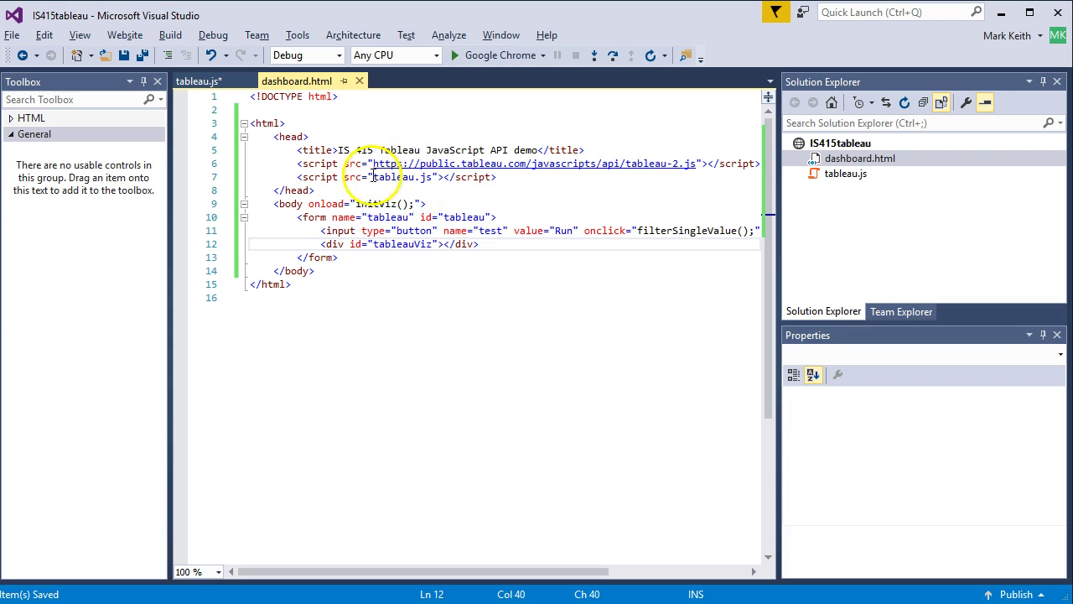
{"action": "left_click", "coordinate": [201, 81]}
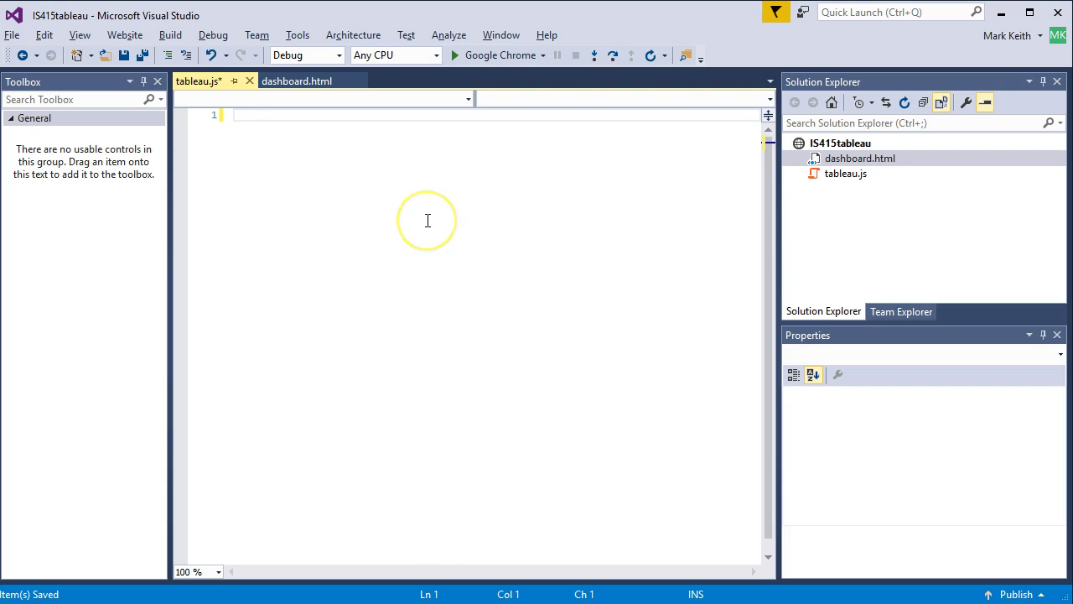
{"action": "key", "text": "ctrl+v"}
{"action": "key", "text": "ctrl+a"}
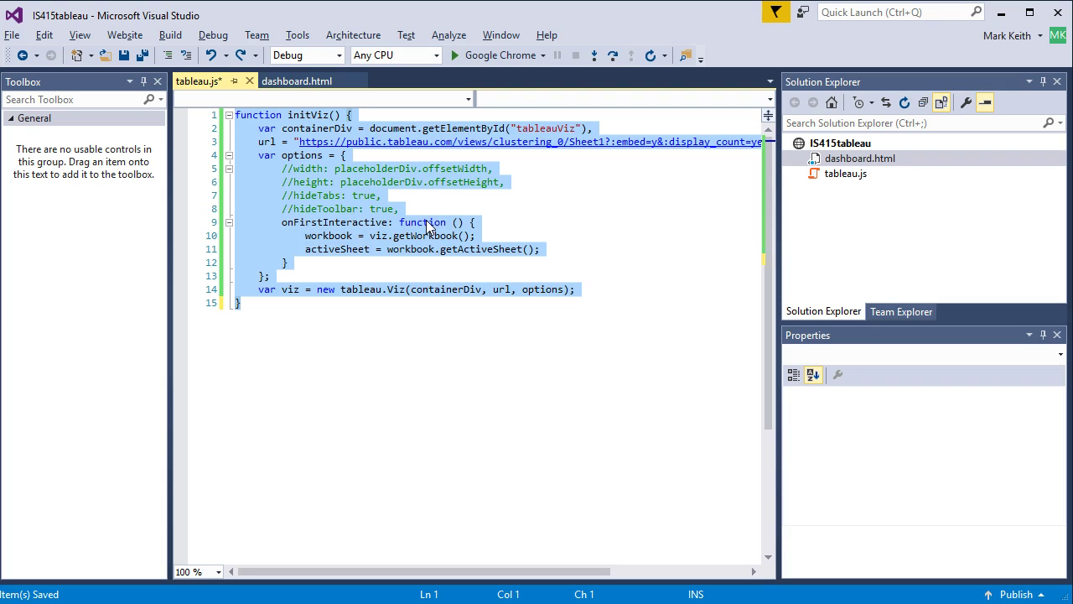
Delete the options object (lines 4–13) and the options argument from new tableau.Viz.
{"action": "left_click", "coordinate": [362, 223]}
{"action": "left_click_drag", "start_coordinate": [311, 275], "coordinate": [198, 159]}
{"action": "key", "text": "Delete"}
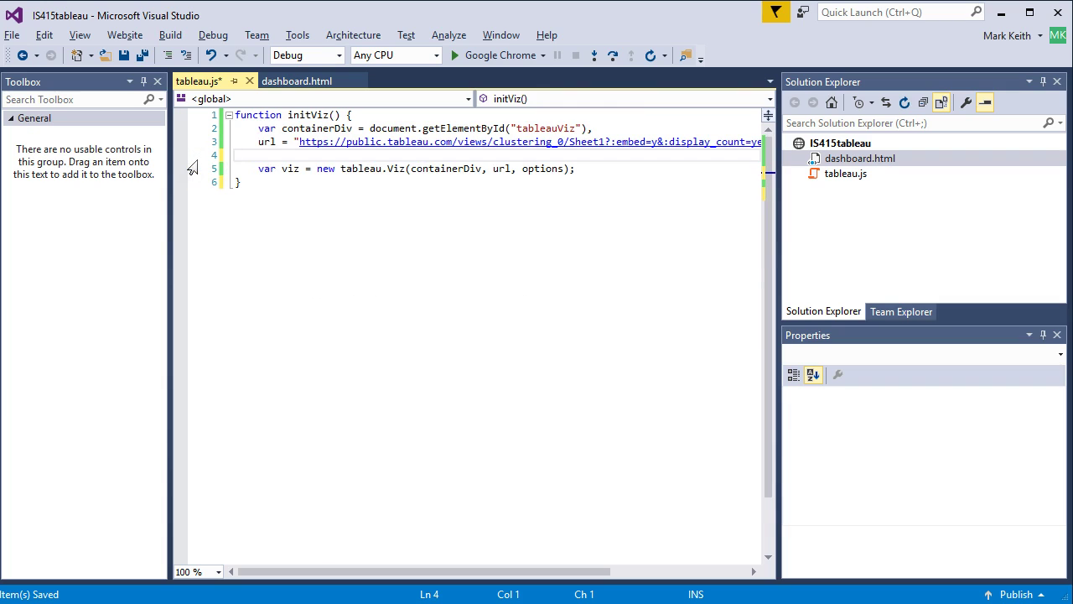
{"action": "double_click", "coordinate": [545, 169]}
{"action": "key", "text": "Delete"}
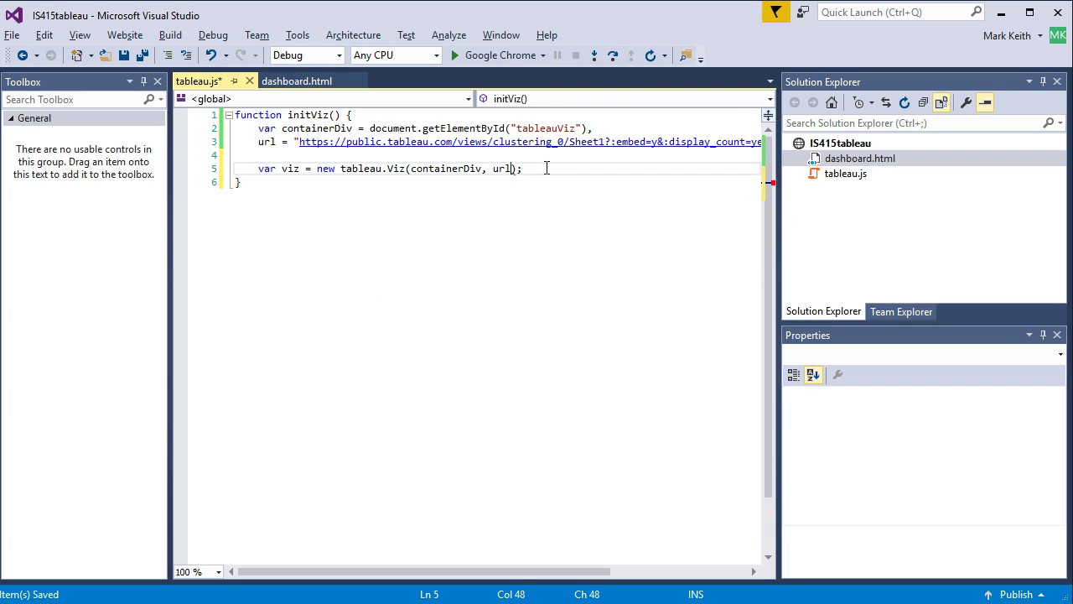
{"action": "left_click", "coordinate": [559, 159]}
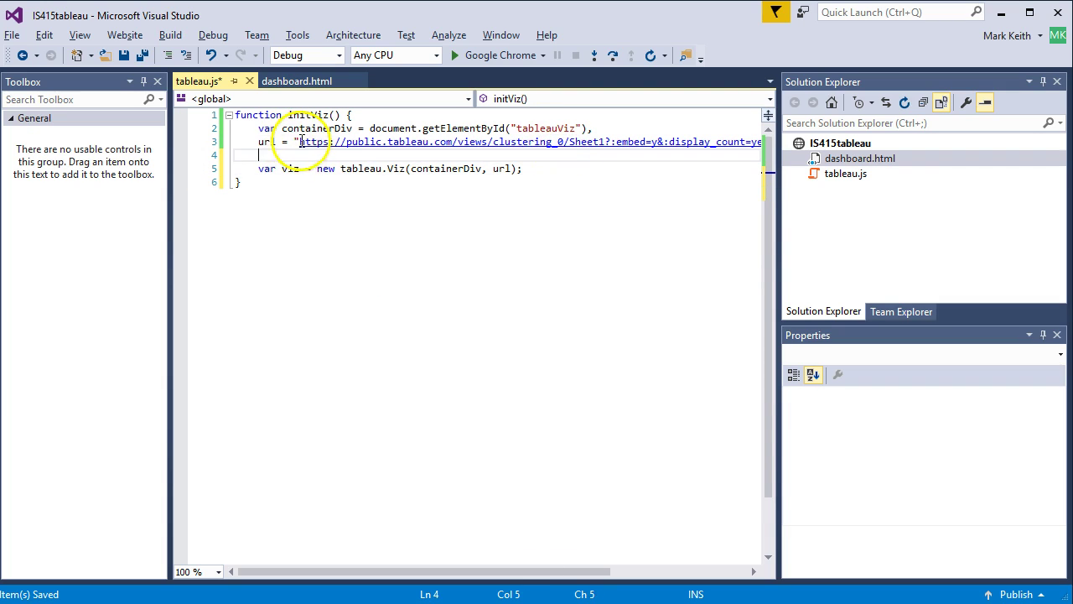
{"action": "left_click_drag", "start_coordinate": [299, 142], "coordinate": [662, 143]}
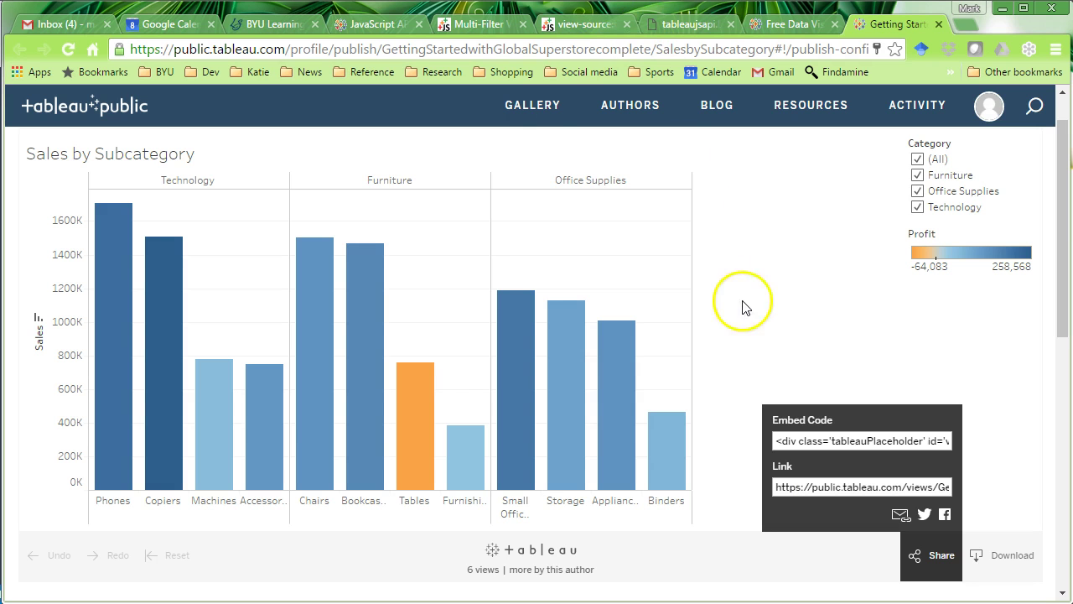
Replace the line 3 url with the published SalesbySubcategory view link and save tableau.js.
{"action": "left_click", "coordinate": [842, 488]}
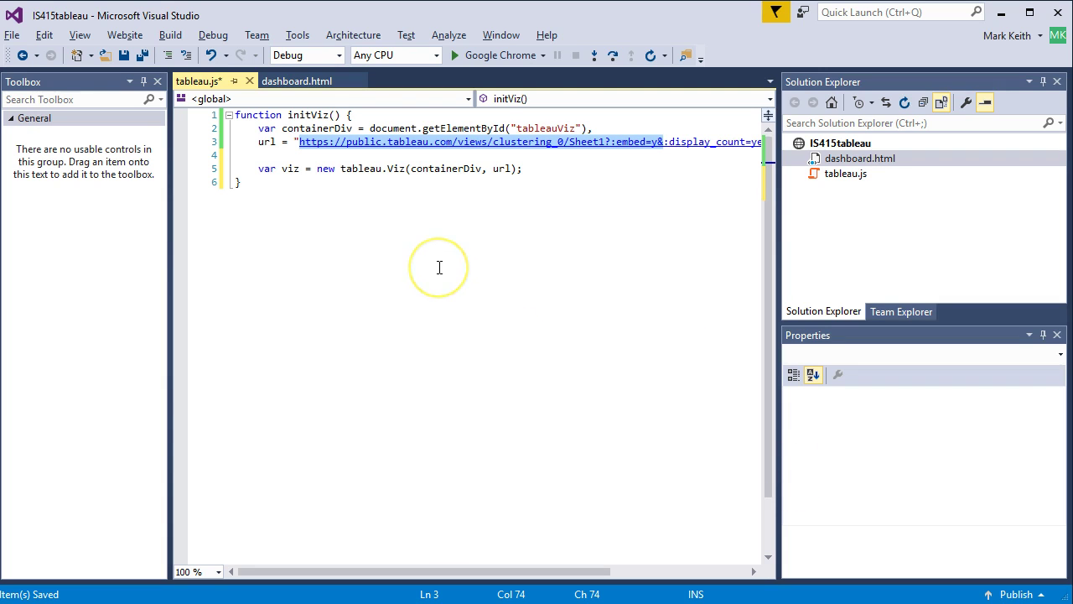
{"action": "key", "text": "shift+End"}
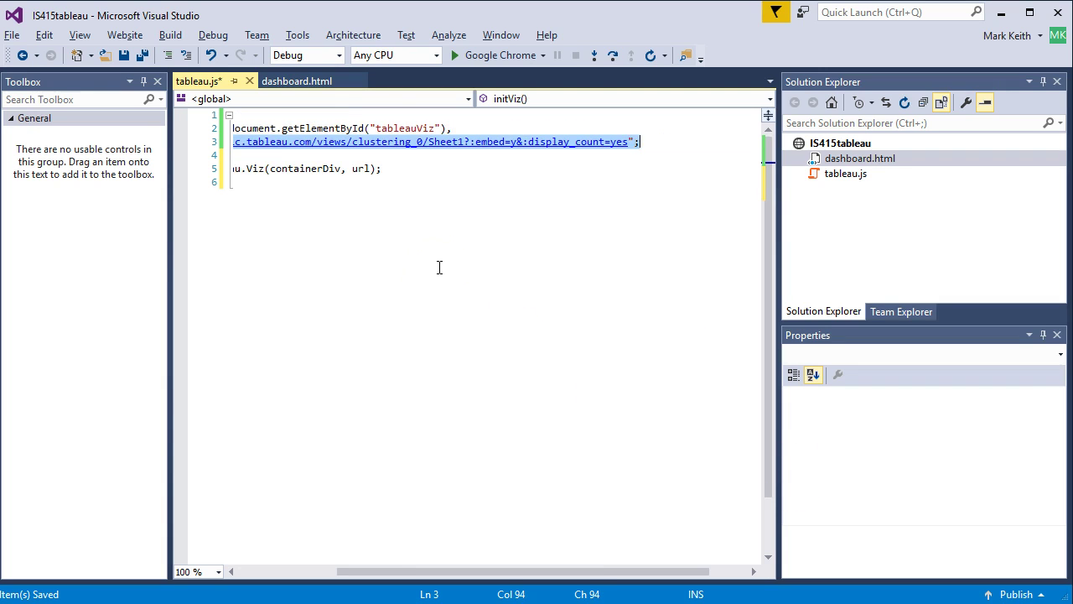
{"action": "key", "text": "ctrl+v"}
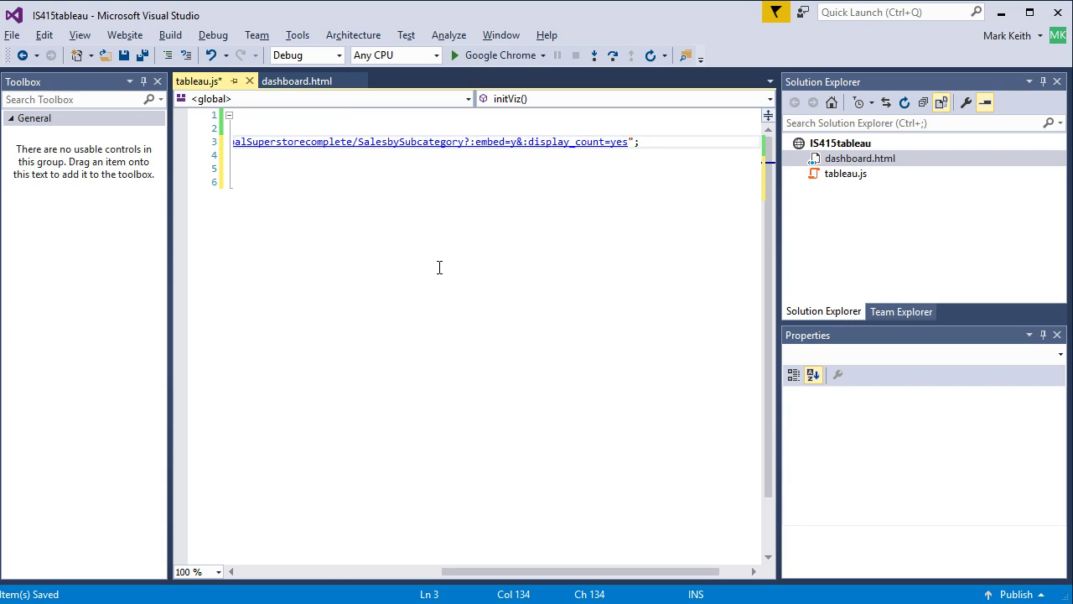
{"action": "key", "text": "Down"}
{"action": "key", "text": "Down"}
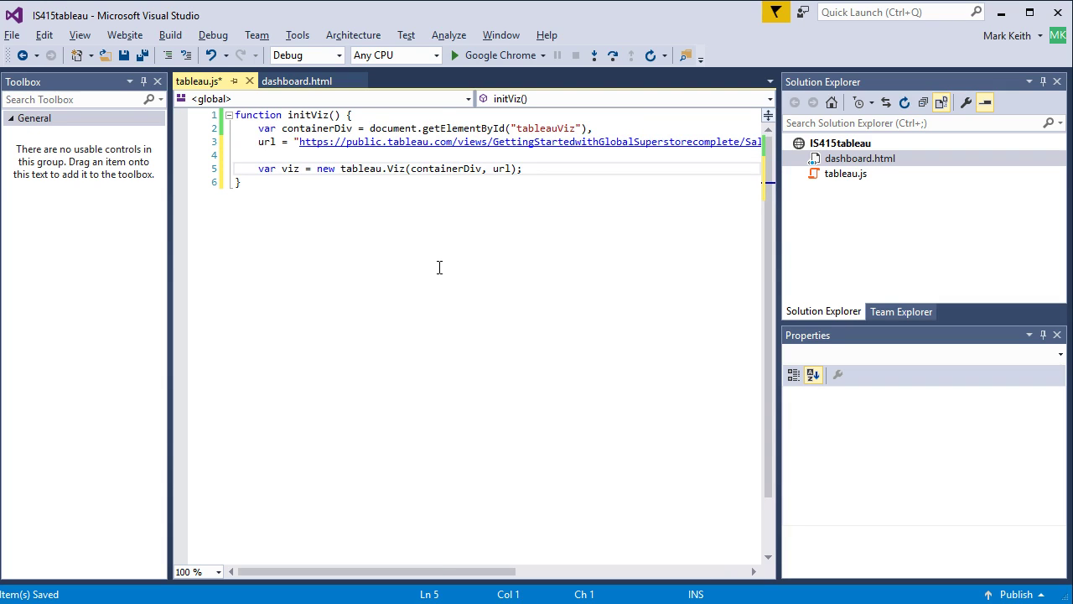
{"action": "key", "text": "ctrl+s"}
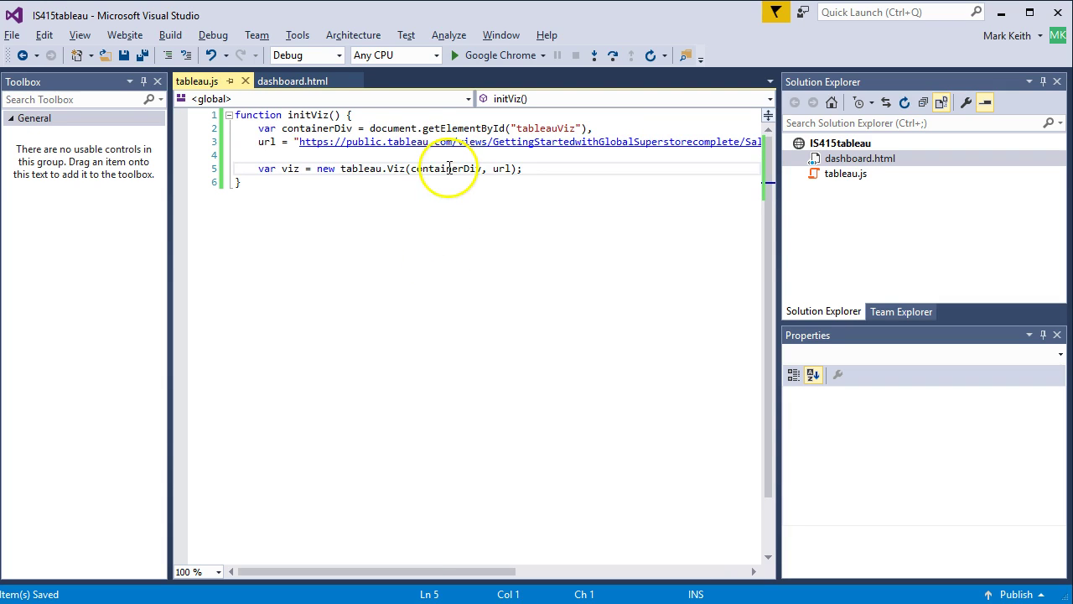
Preview dashboard.html in Google Chrome to check the embedded viz loads under the Run button.
{"action": "right_click", "coordinate": [863, 159]}
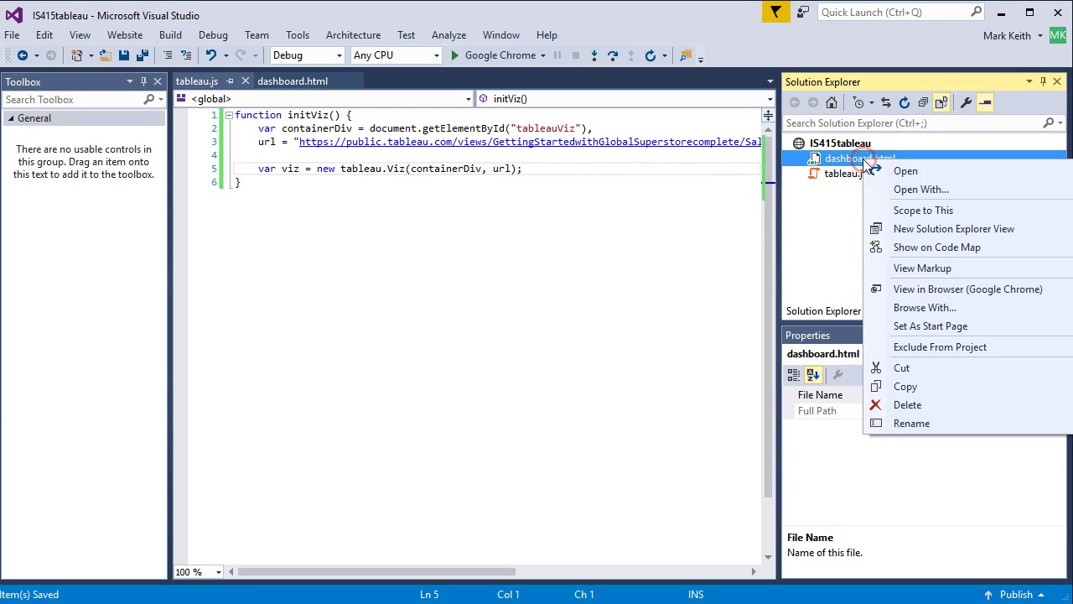
{"action": "left_click", "coordinate": [911, 290]}
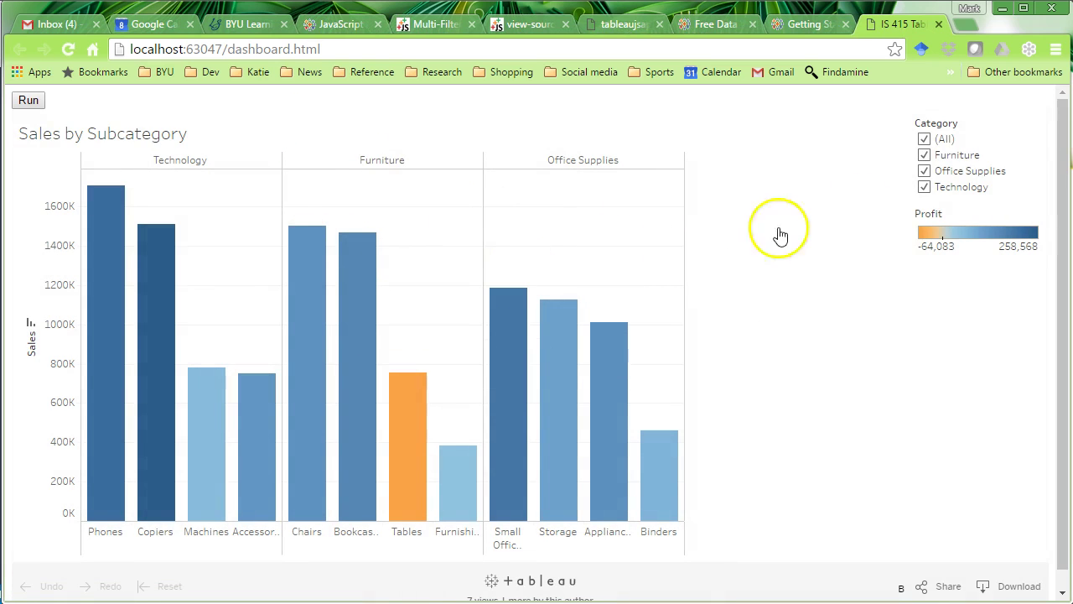
{"action": "key", "text": "alt+Tab"}
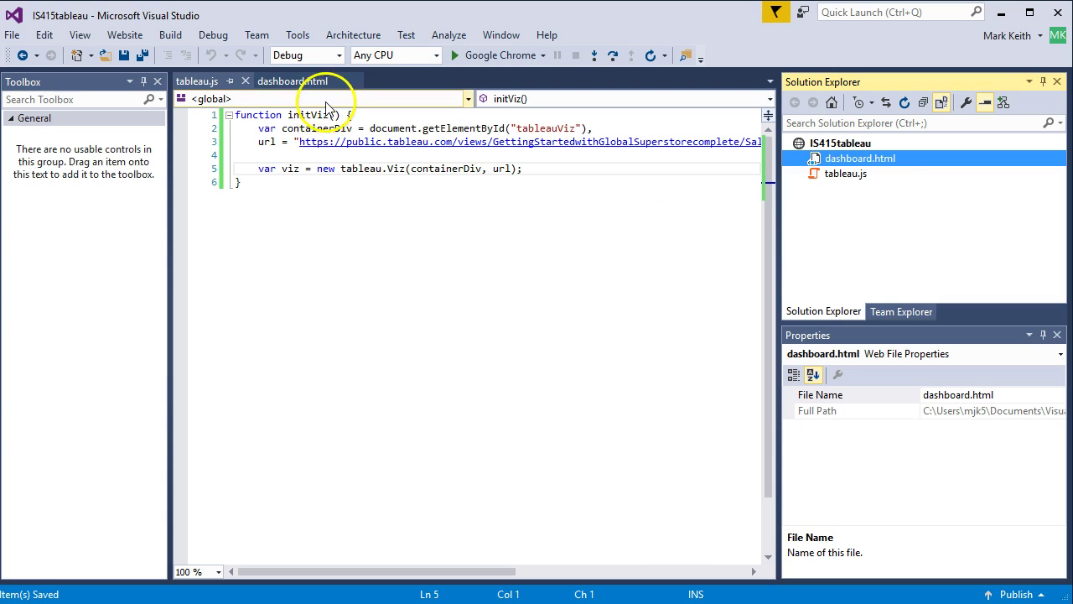
Undo earlier dashboard.html edits and change the onload call from initializeViz() to initViz().
{"action": "left_click", "coordinate": [298, 81]}
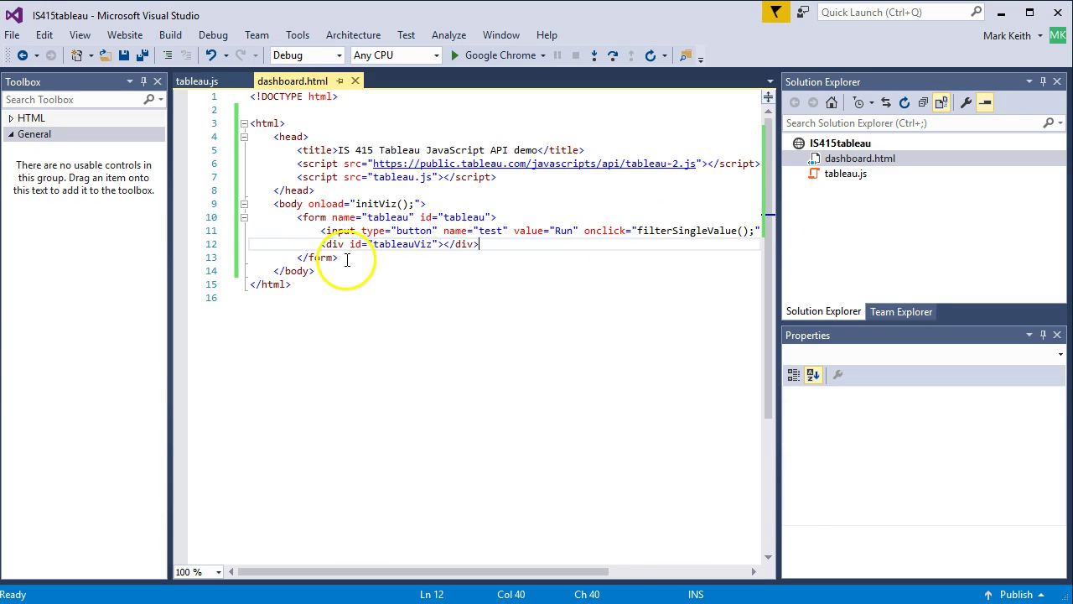
{"action": "key", "text": "ctrl+z"}
{"action": "key", "text": "ctrl+z"}
{"action": "key", "text": "ctrl+z"}
{"action": "key", "text": "ctrl+z"}
{"action": "key", "text": "ctrl+z"}
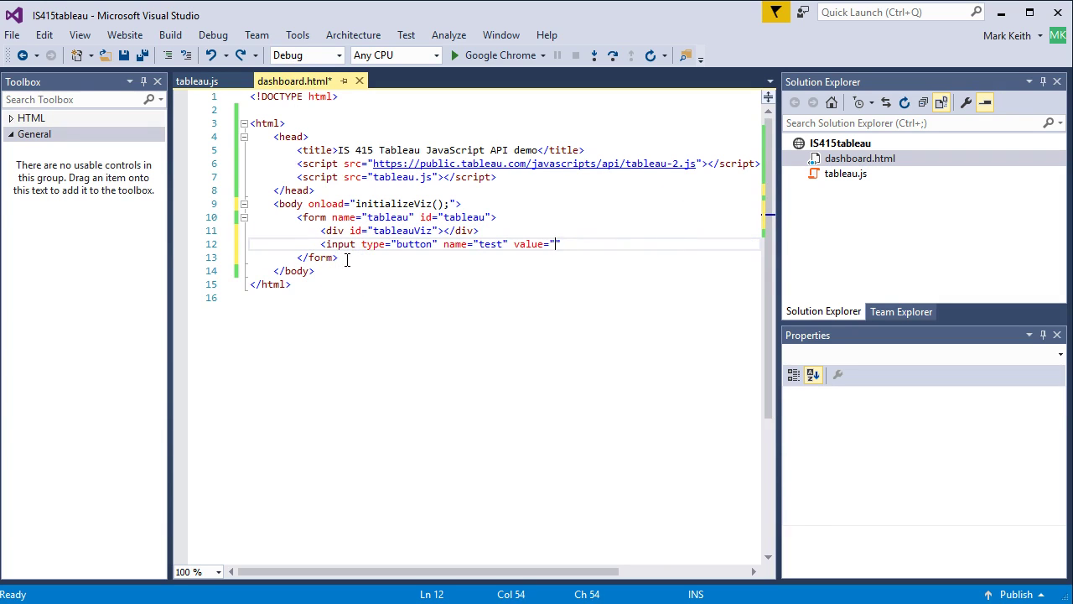
{"action": "key", "text": "ctrl+z"}
{"action": "key", "text": "ctrl+z"}
{"action": "key", "text": "ctrl+z"}
{"action": "key", "text": "ctrl+z"}
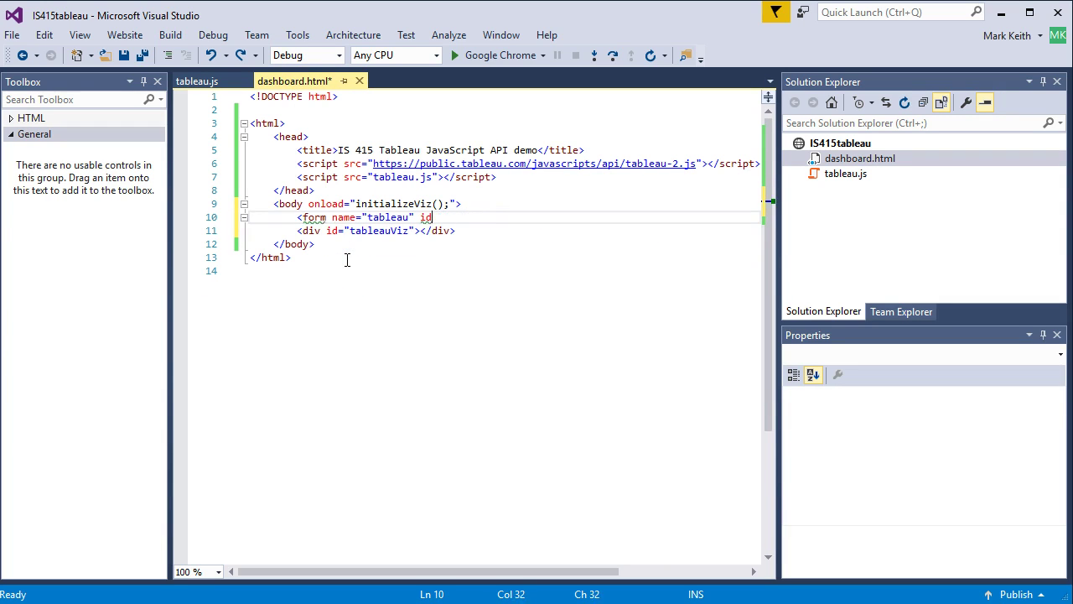
{"action": "key", "text": "ctrl+z"}
{"action": "key", "text": "ctrl+z"}
{"action": "key", "text": "ctrl+z"}
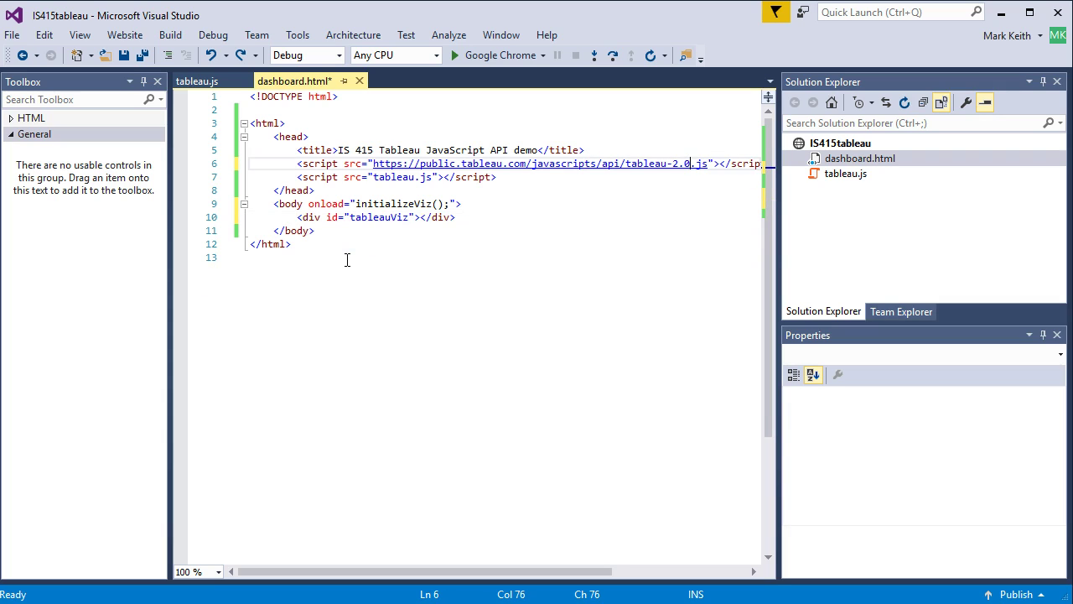
{"action": "left_click", "coordinate": [441, 259]}
{"action": "left_click_drag", "start_coordinate": [414, 204], "coordinate": [379, 203]}
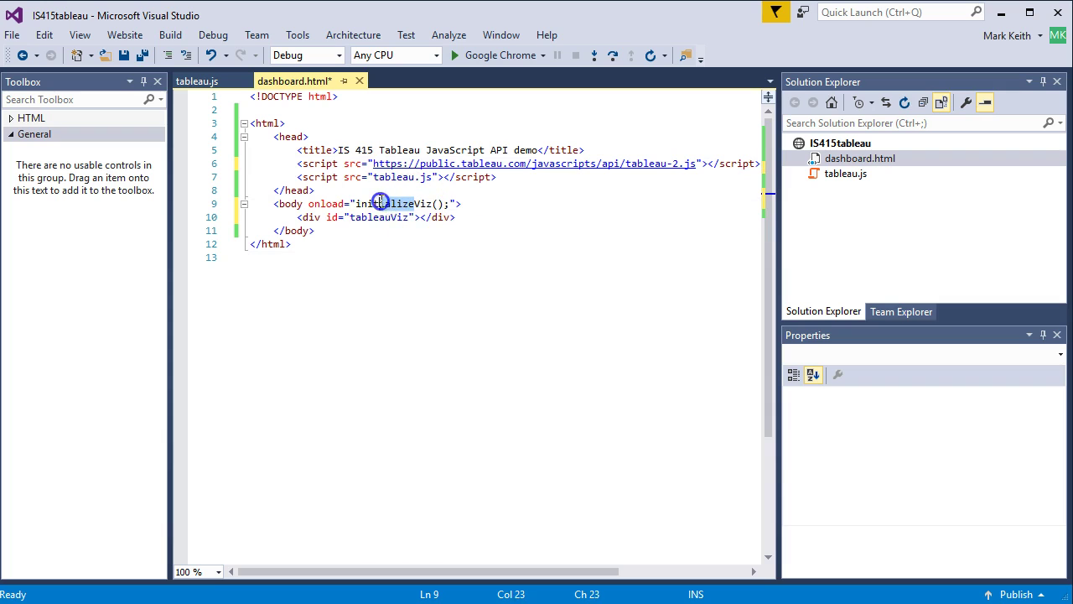
{"action": "key", "text": "Delete"}
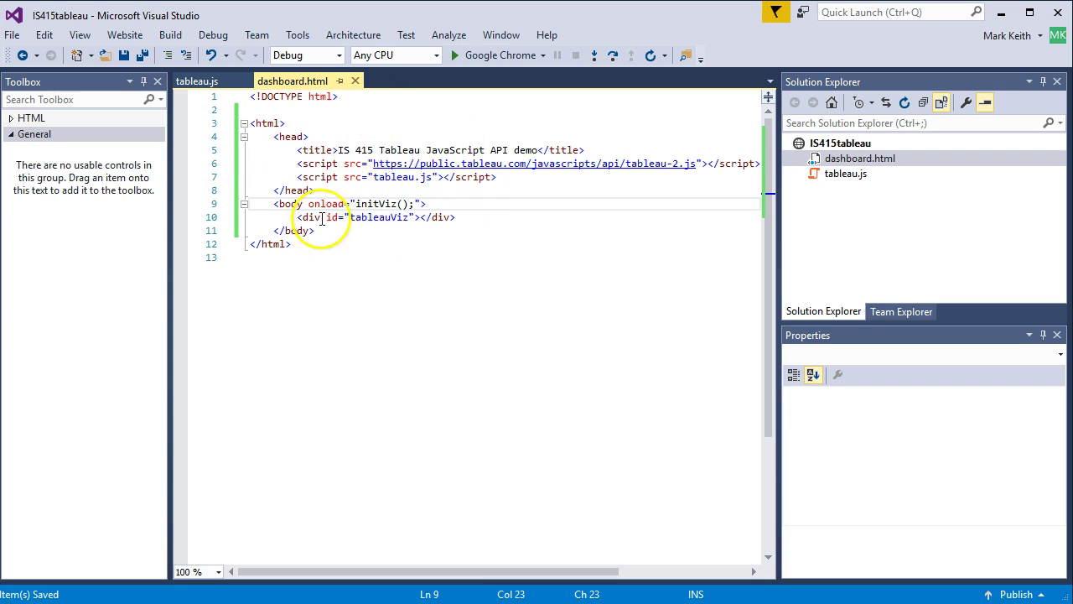
{"action": "left_click_drag", "start_coordinate": [298, 217], "coordinate": [466, 210]}
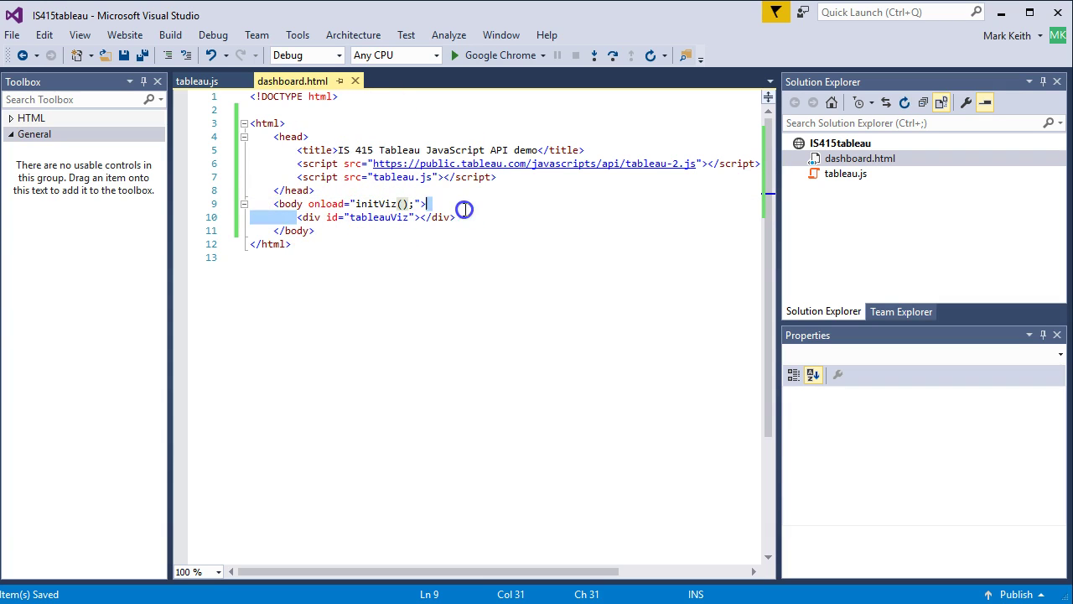
Compare with tableau.js and inspect the public.tableau.com tableau-2.js script URL in dashboard.html.
{"action": "left_click", "coordinate": [207, 80]}
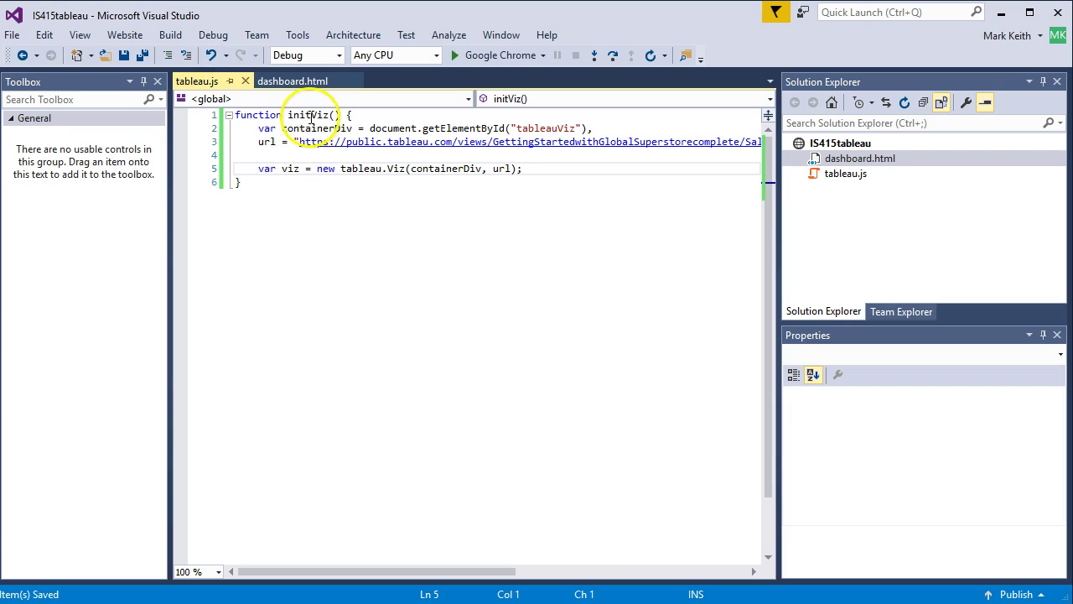
{"action": "left_click", "coordinate": [292, 80]}
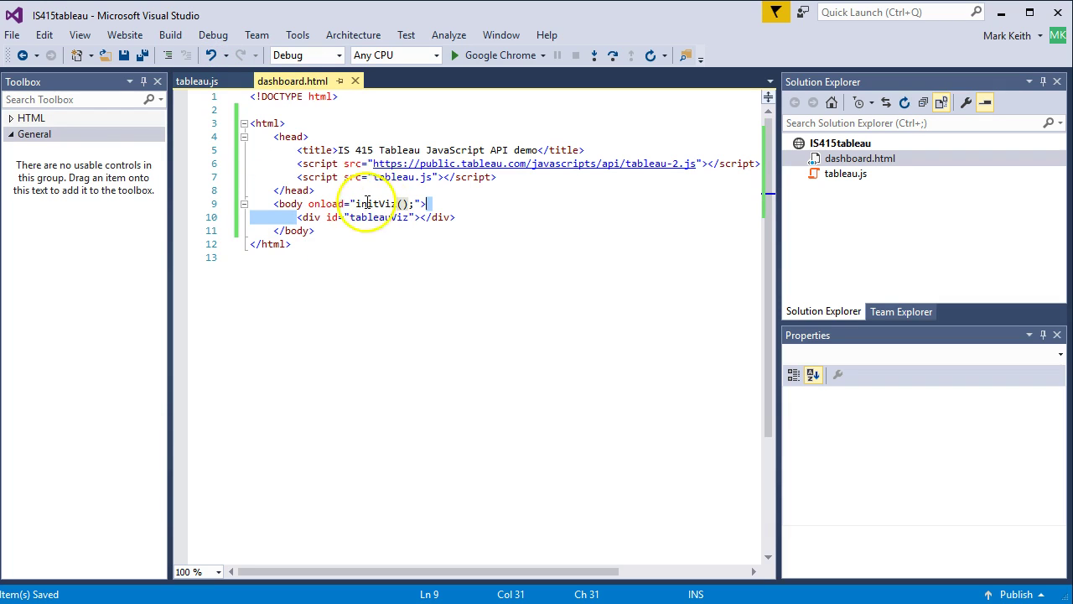
{"action": "left_click", "coordinate": [440, 165]}
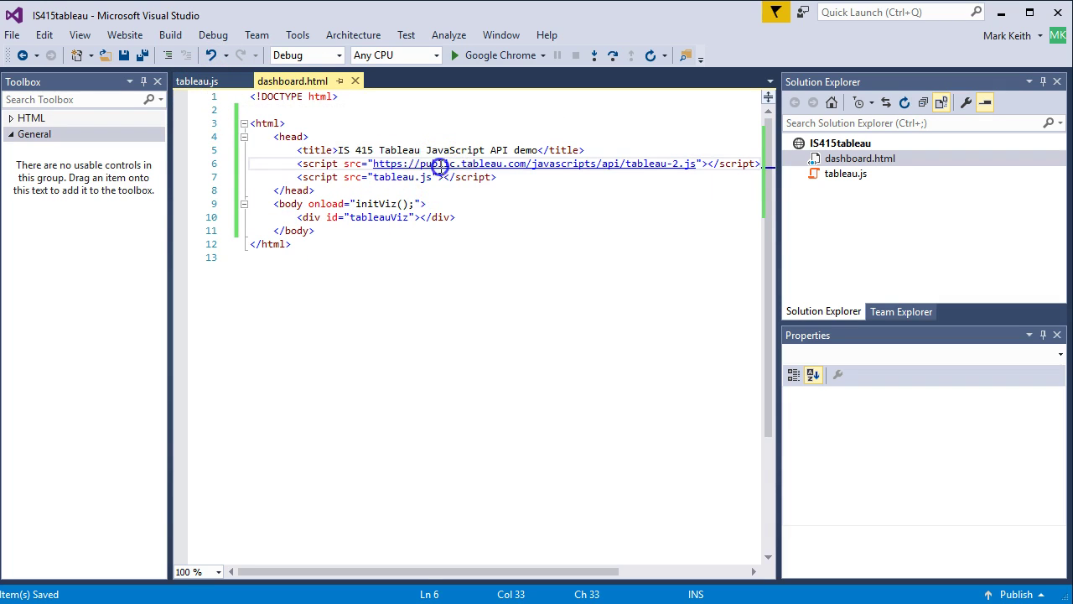
{"action": "left_click", "coordinate": [694, 163]}
{"action": "left_click_drag", "start_coordinate": [695, 164], "coordinate": [638, 159]}
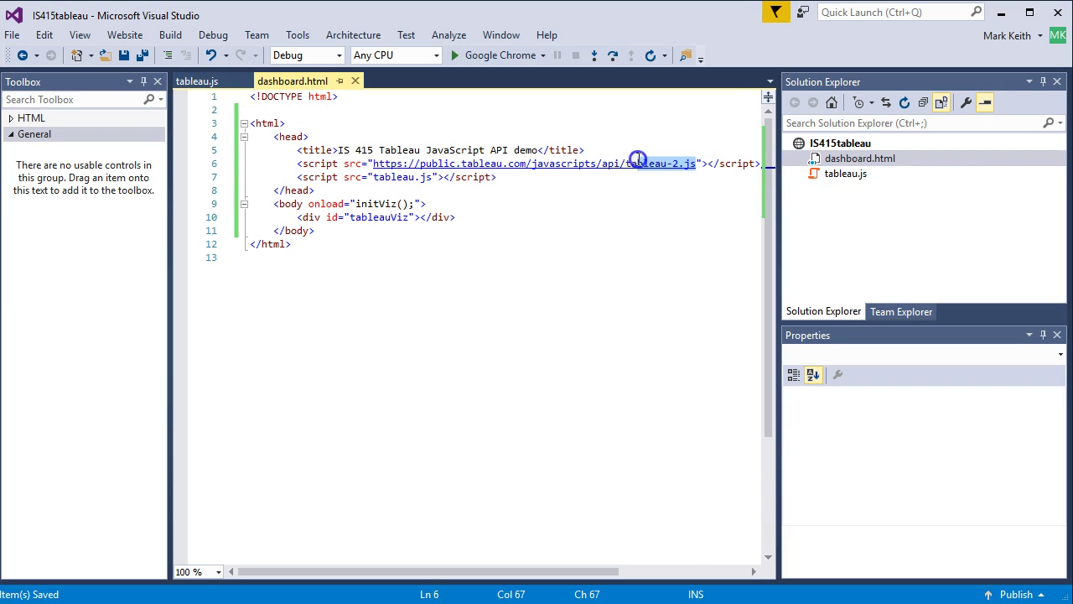
{"action": "left_click_drag", "start_coordinate": [420, 164], "coordinate": [465, 166]}
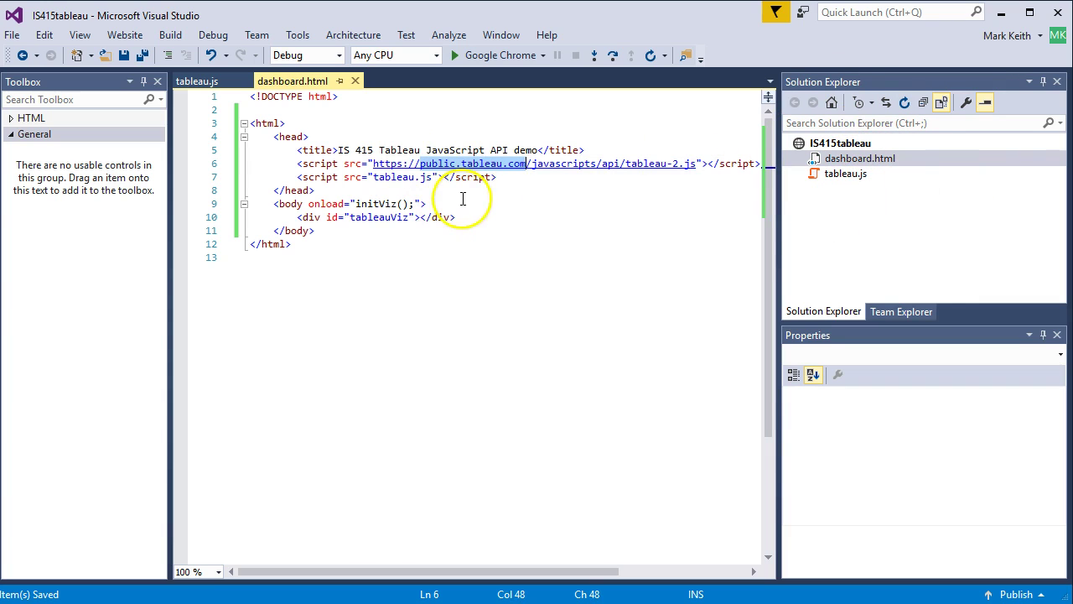
{"action": "left_click", "coordinate": [426, 204]}
Reload the localhost dashboard.html in Chrome, then bring up the JavaScript API Tutorial tab.
{"action": "left_click", "coordinate": [407, 177]}
{"action": "left_click", "coordinate": [201, 80]}
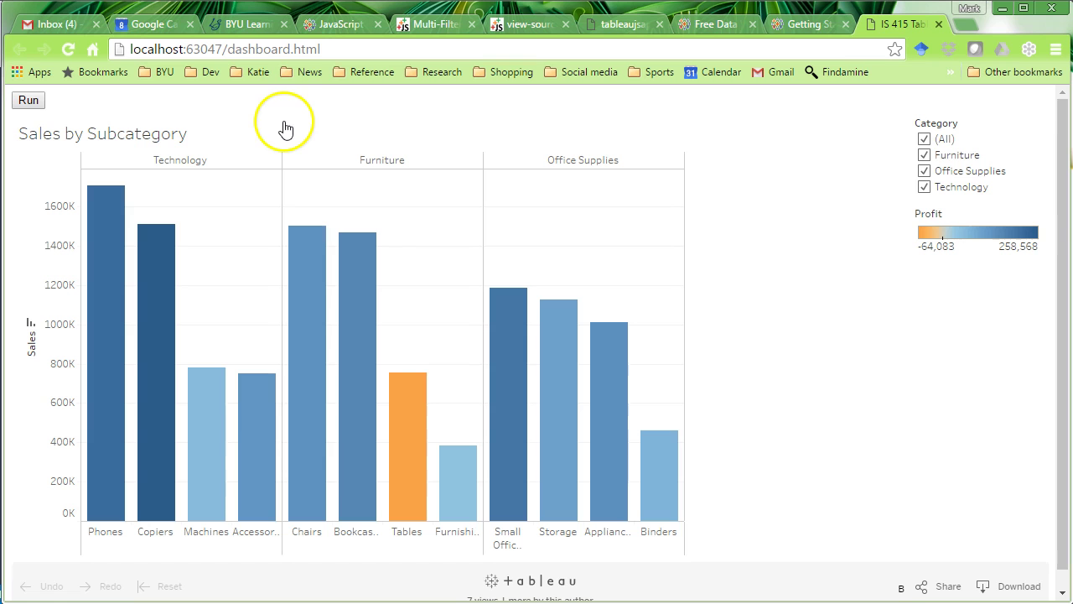
{"action": "key", "text": "alt+Tab"}
{"action": "left_click", "coordinate": [360, 54]}
{"action": "key", "text": "Return"}
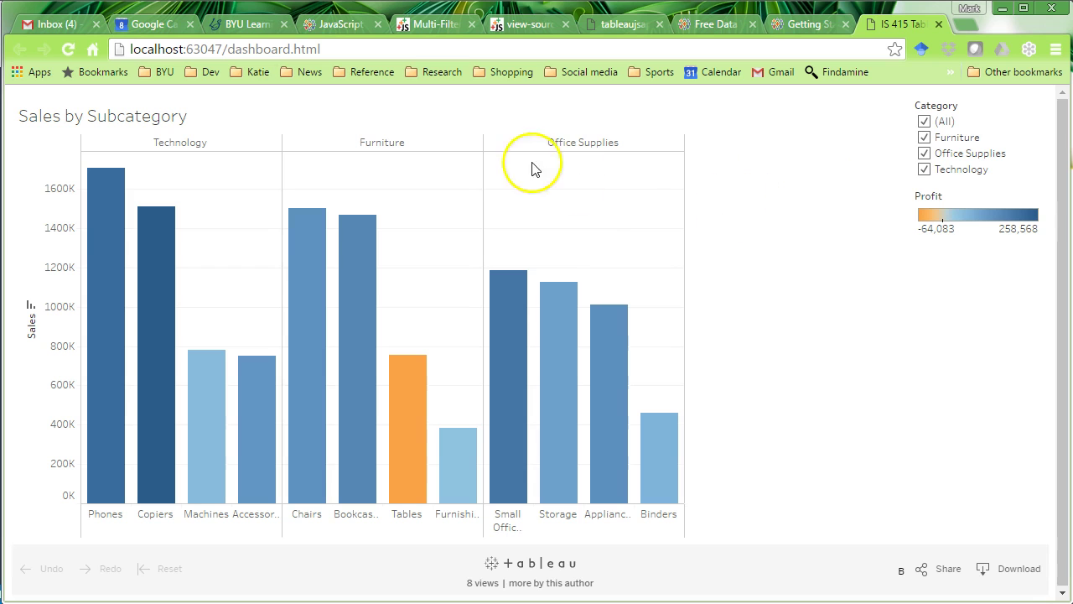
{"action": "left_click", "coordinate": [332, 25]}
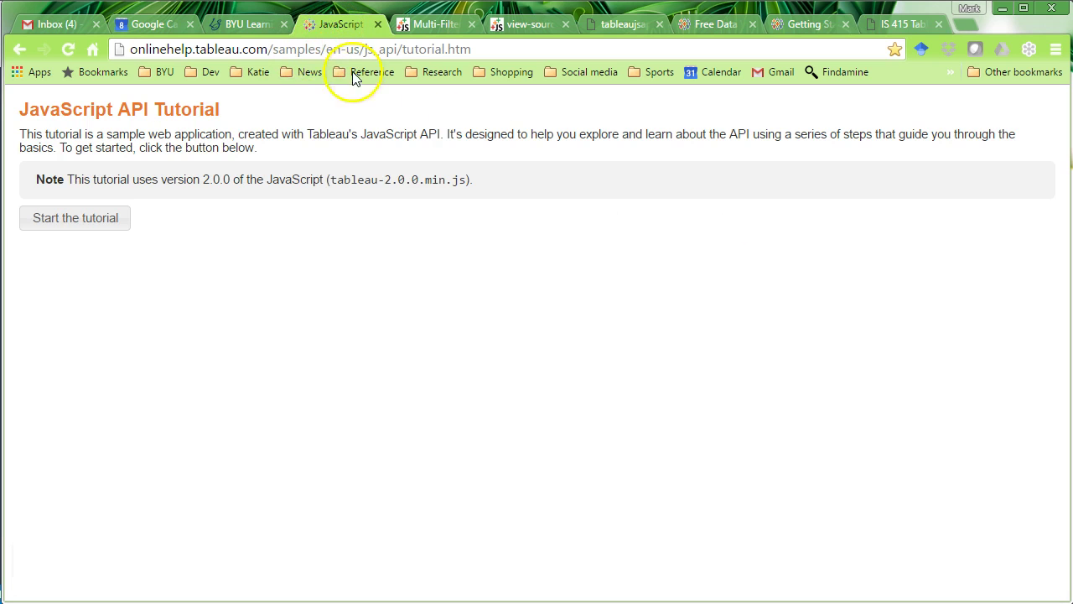
Show the IS 415 schedule and locate the Tue Sep 06 Online tutorial link.
{"action": "left_click", "coordinate": [234, 25]}
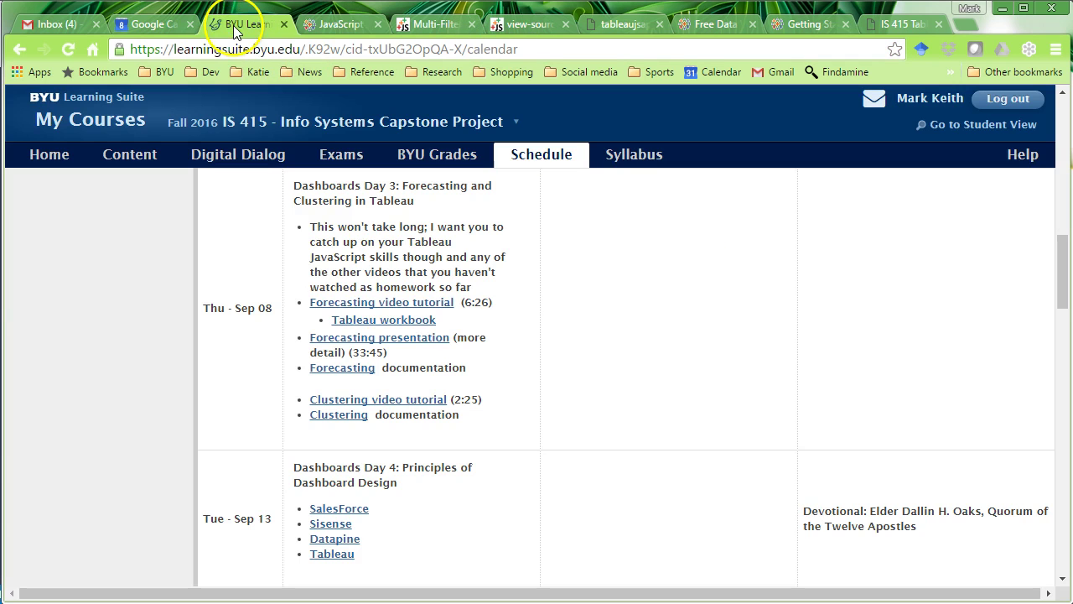
{"action": "scroll", "coordinate": [1067, 276], "scroll_direction": "up", "scroll_amount": 3}
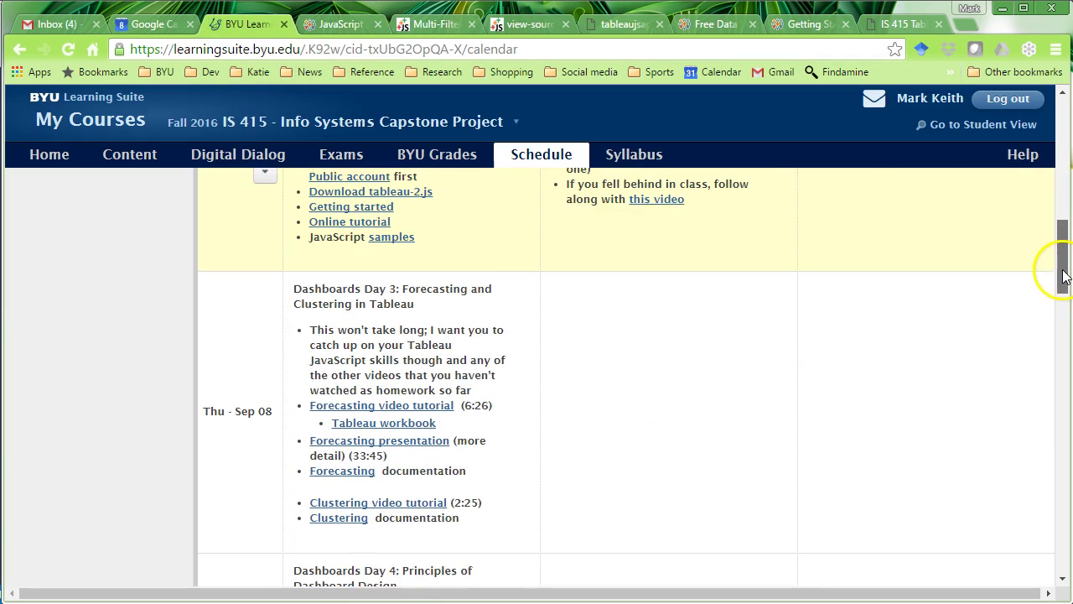
{"action": "scroll", "coordinate": [1066, 272], "scroll_direction": "down", "scroll_amount": 1}
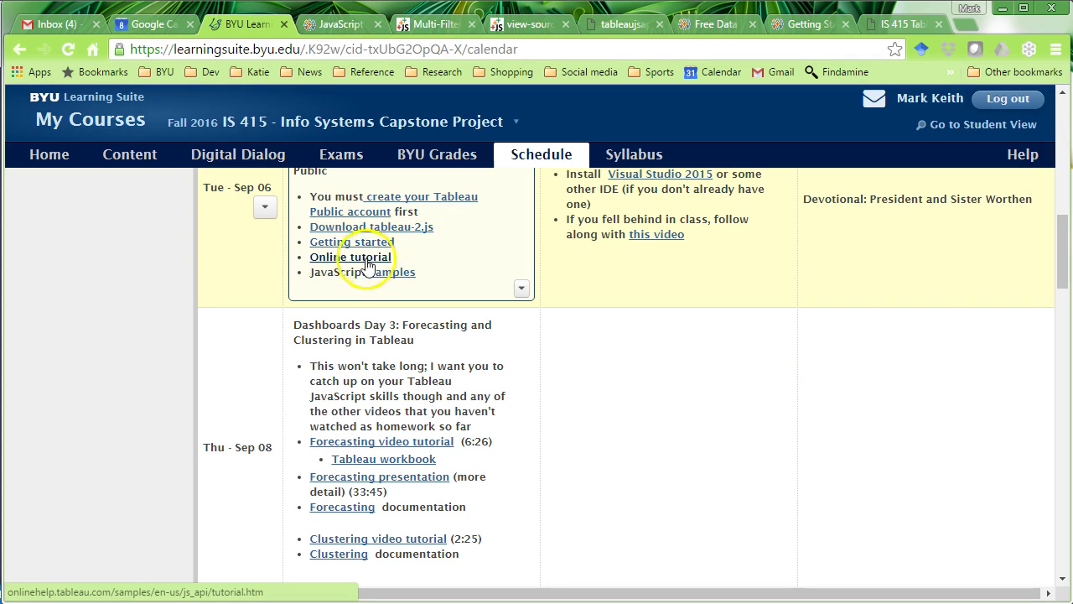
Start the JavaScript API tutorial and run the Create the Viz code to load the GDP per capita view.
{"action": "left_click", "coordinate": [347, 30]}
{"action": "left_click", "coordinate": [88, 217]}
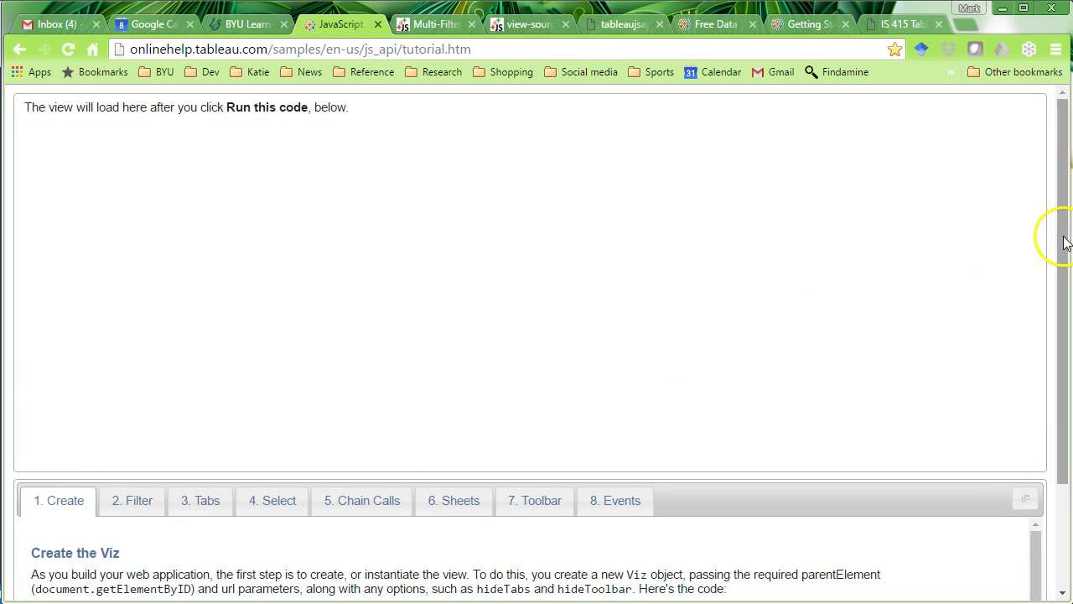
{"action": "left_click_drag", "start_coordinate": [1056, 241], "coordinate": [1034, 470]}
{"action": "left_click", "coordinate": [66, 557]}
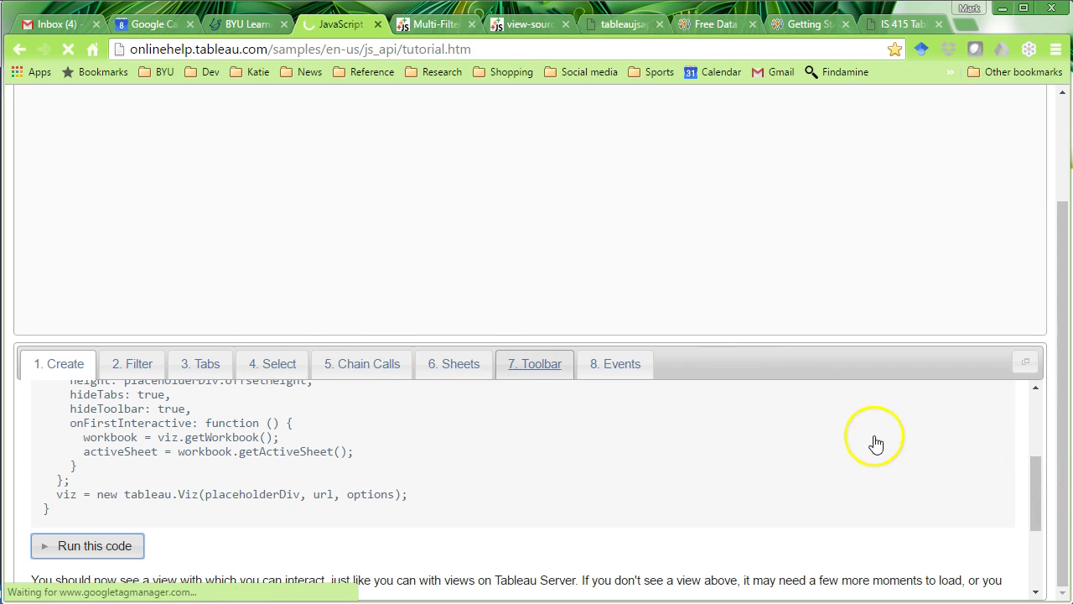
{"action": "left_click_drag", "start_coordinate": [1036, 495], "coordinate": [1036, 412]}
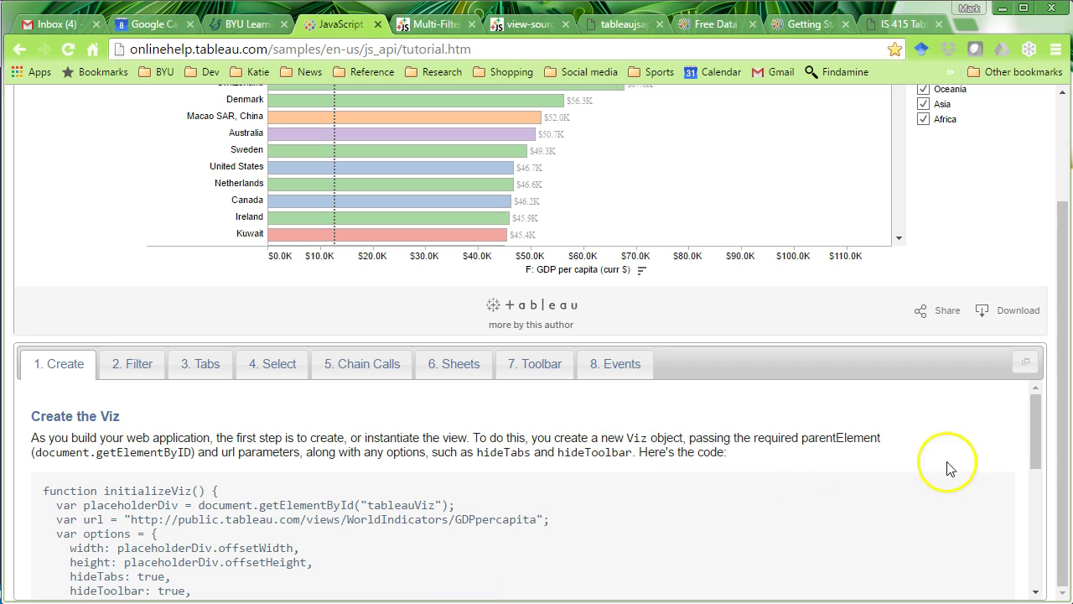
{"action": "scroll", "coordinate": [1043, 440], "scroll_direction": "down", "scroll_amount": 1}
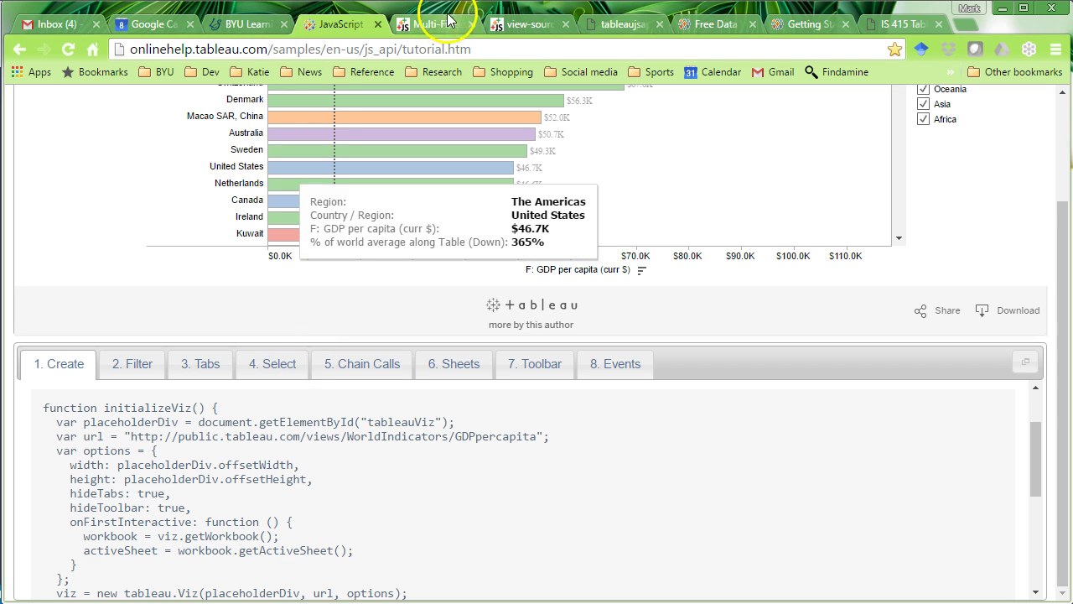
Move the IS 415 dashboard tab beside the tutorial tab and return to the tutorial.
{"action": "left_click", "coordinate": [904, 24]}
{"action": "left_click_drag", "start_coordinate": [903, 24], "coordinate": [425, 30]}
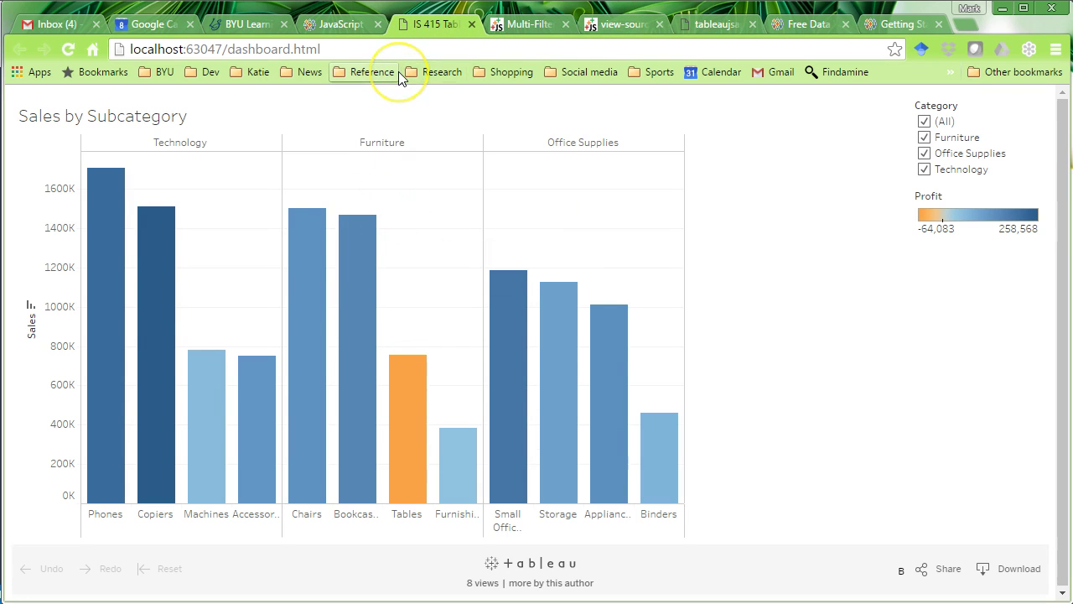
{"action": "left_click", "coordinate": [346, 26]}
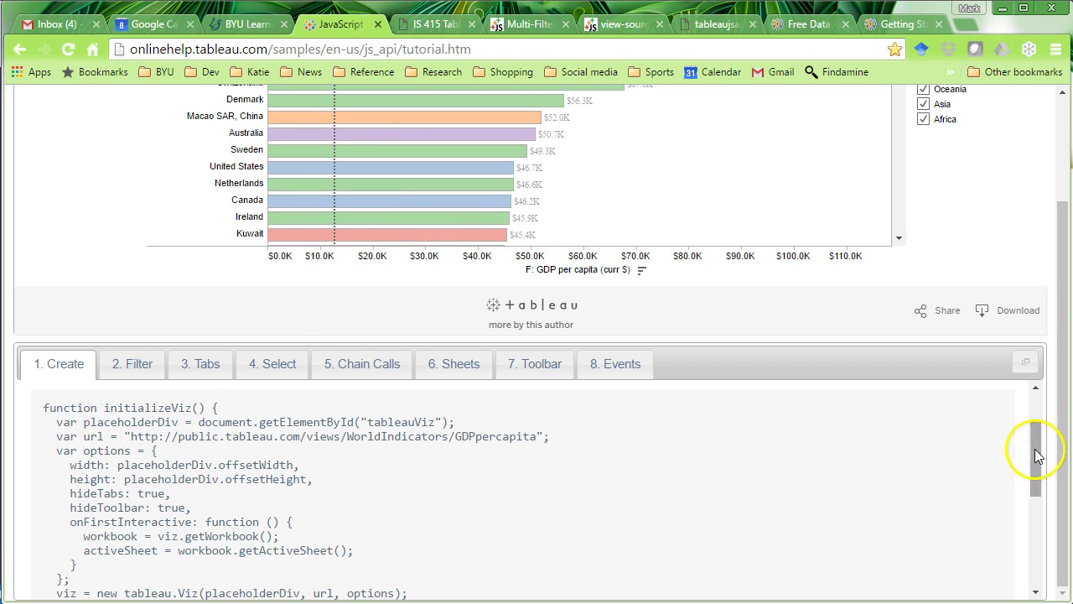
{"action": "mouse_move", "coordinate": [1035, 444]}
{"action": "left_mouse_down"}
{"action": "mouse_move", "coordinate": [1033, 465]}
{"action": "mouse_move", "coordinate": [1034, 454]}
{"action": "left_mouse_up"}
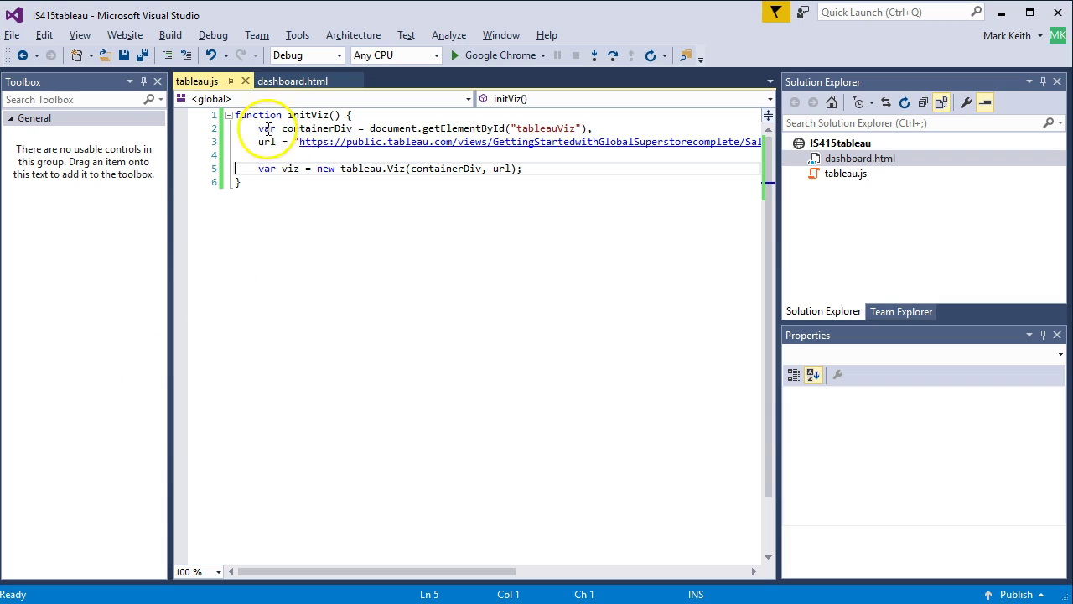
Paste the tutorial's options block (width, height, hideTabs, hideToolbar, onFirstInteractive) into line 4 of initViz.
{"action": "double_click", "coordinate": [311, 129]}
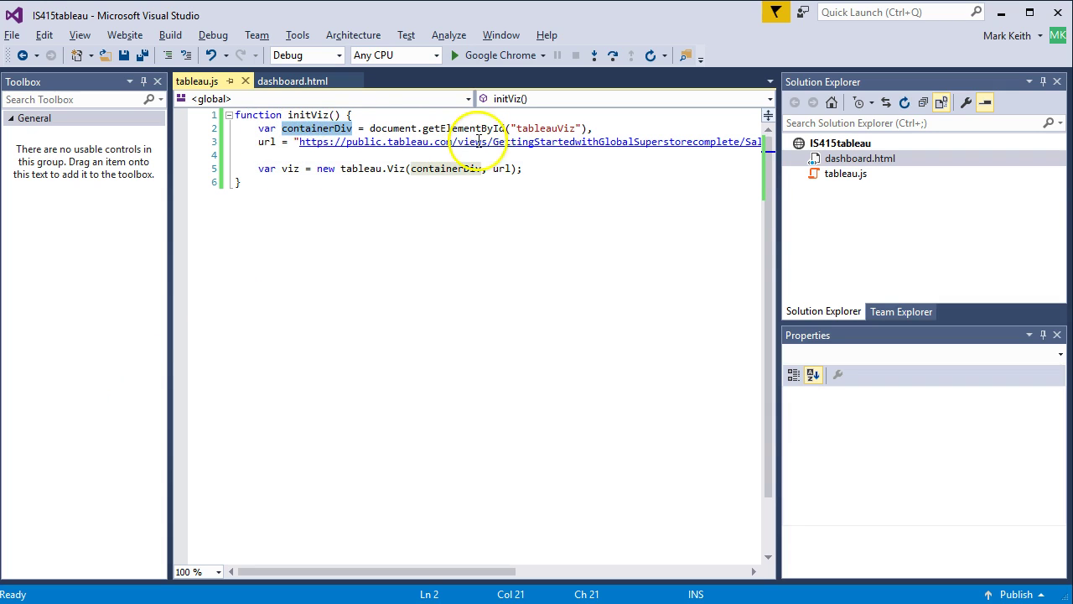
{"action": "double_click", "coordinate": [541, 129]}
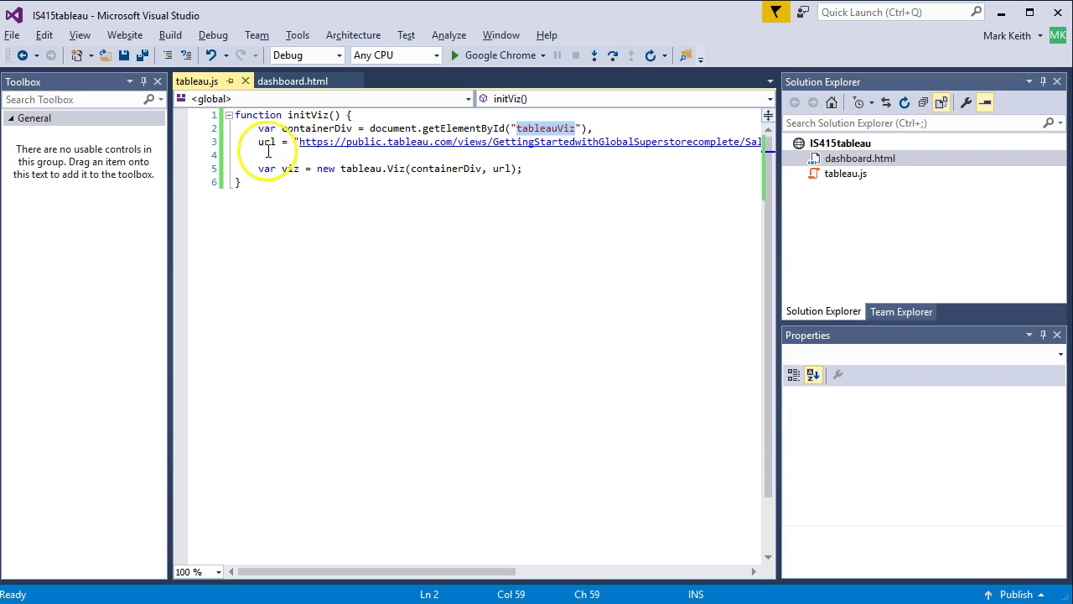
{"action": "key", "text": "alt+Tab"}
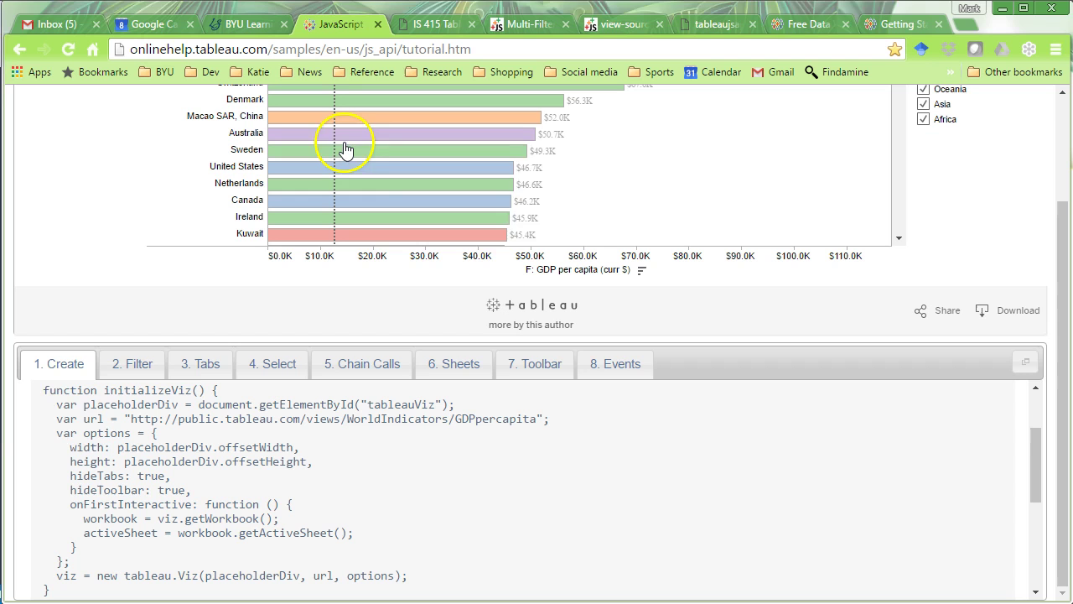
{"action": "left_click_drag", "start_coordinate": [56, 434], "coordinate": [83, 559]}
{"action": "key", "text": "ctrl+c"}
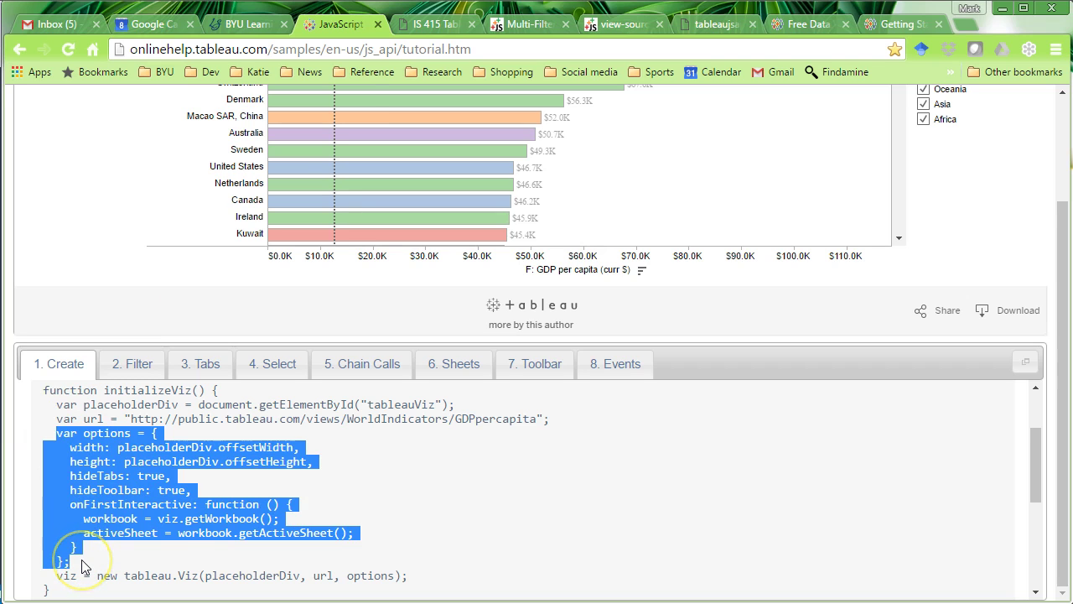
{"action": "key", "text": "alt+Tab"}
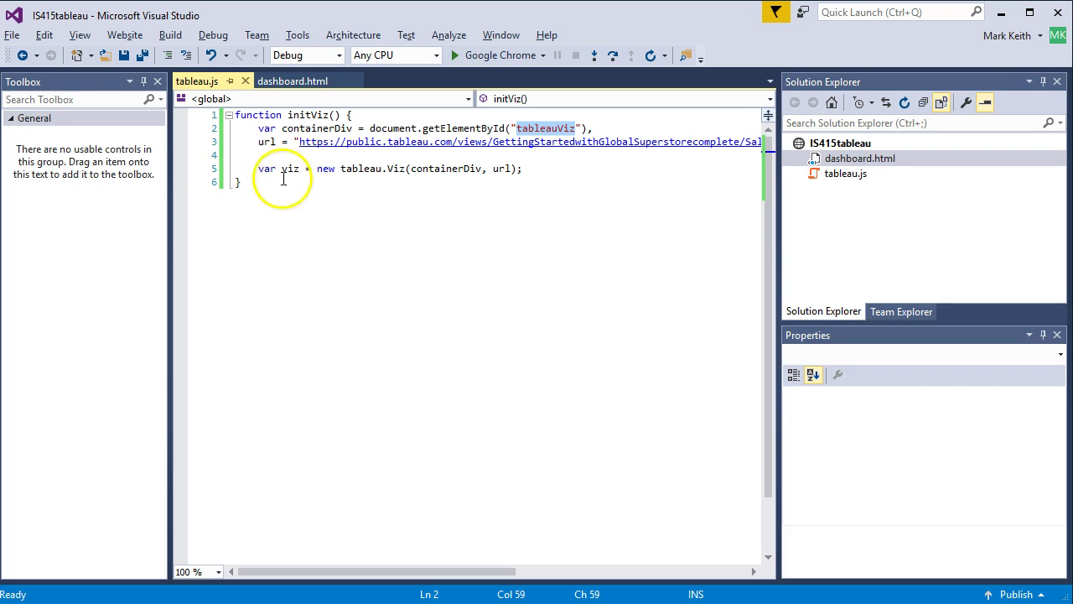
{"action": "left_click", "coordinate": [304, 157]}
{"action": "key", "text": "ctrl+v"}
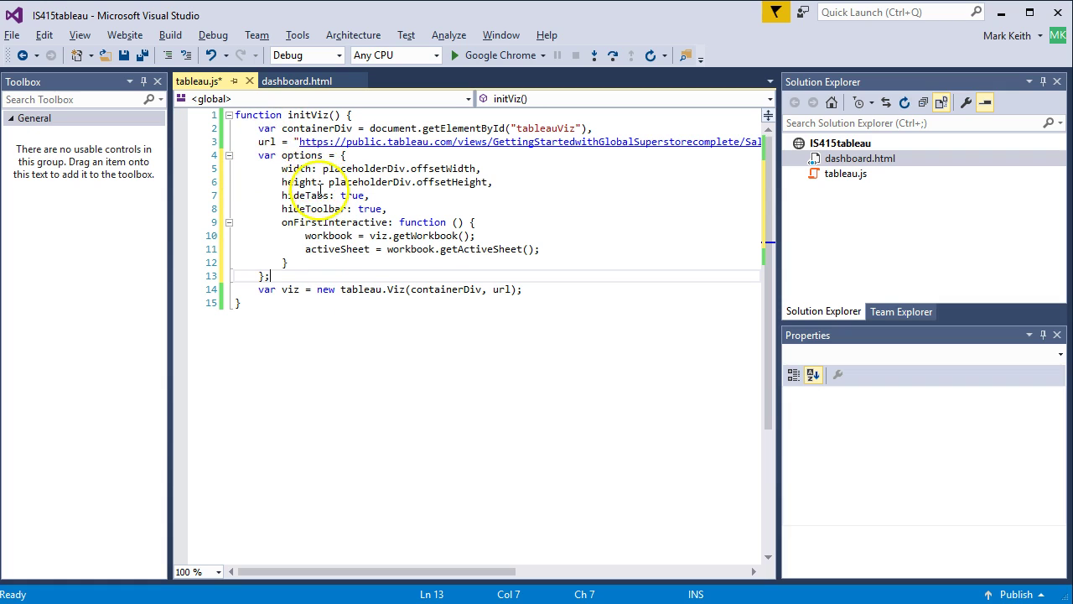
{"action": "double_click", "coordinate": [300, 155]}
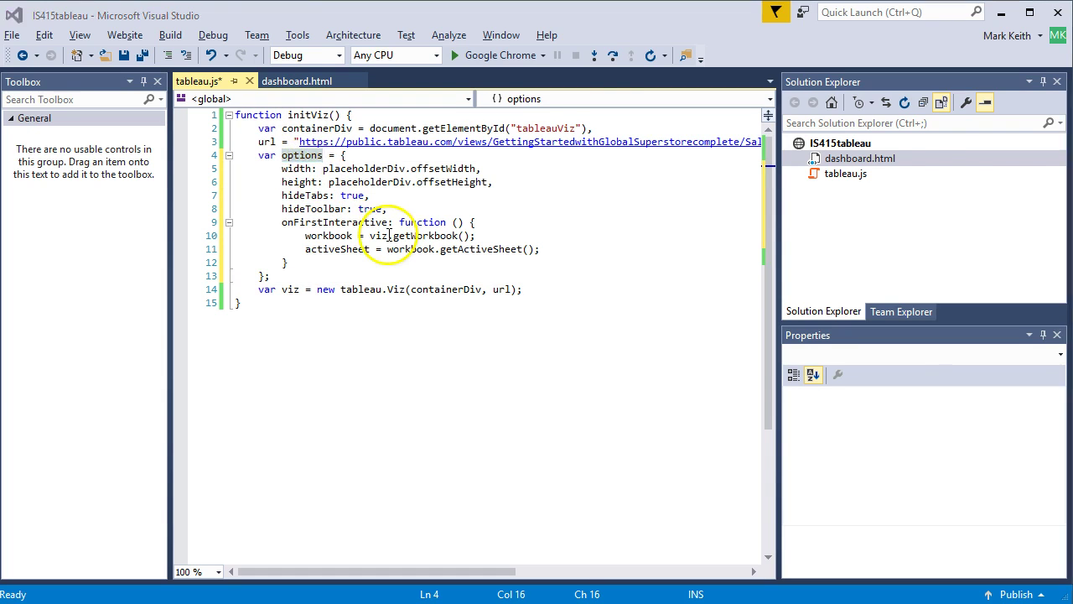
{"action": "key", "text": "alt+Tab"}
Add ', options' as an argument after url in the tableau.Viz call on line 14.
{"action": "left_click", "coordinate": [111, 574]}
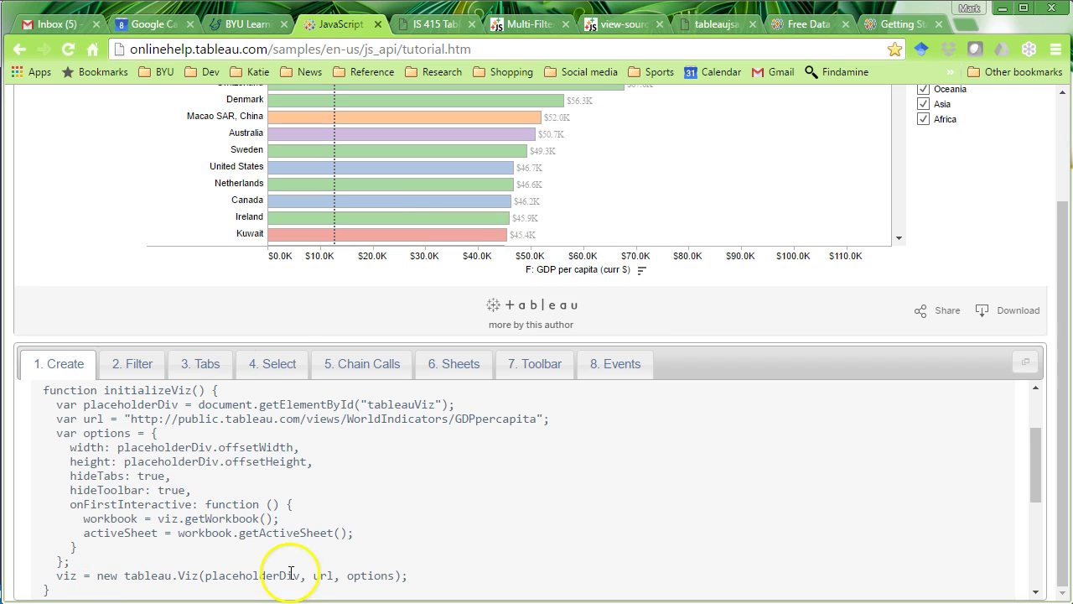
{"action": "double_click", "coordinate": [364, 575]}
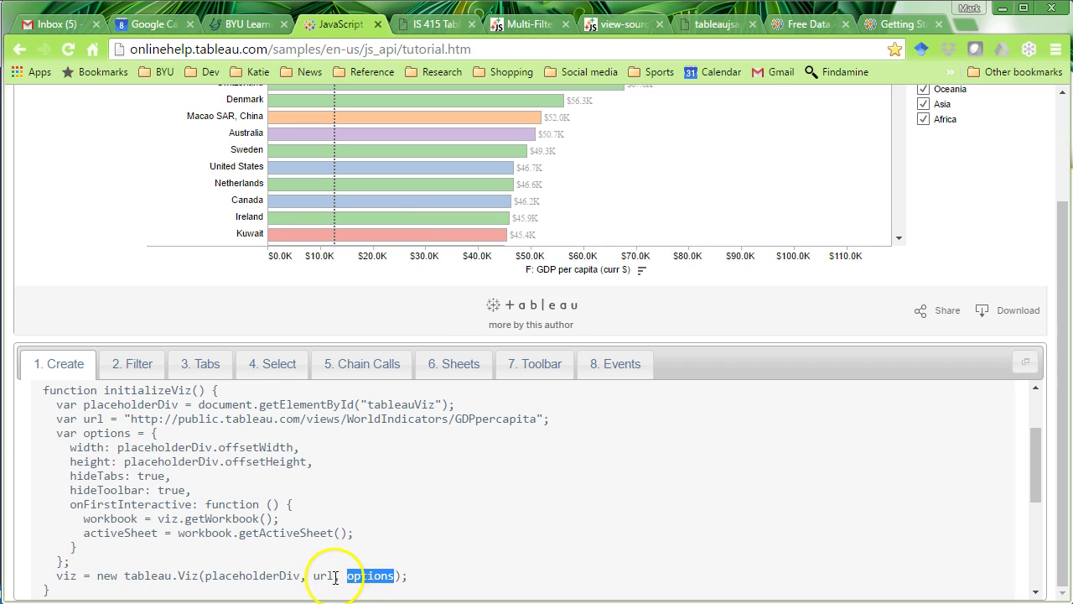
{"action": "left_click_drag", "start_coordinate": [334, 577], "coordinate": [394, 578]}
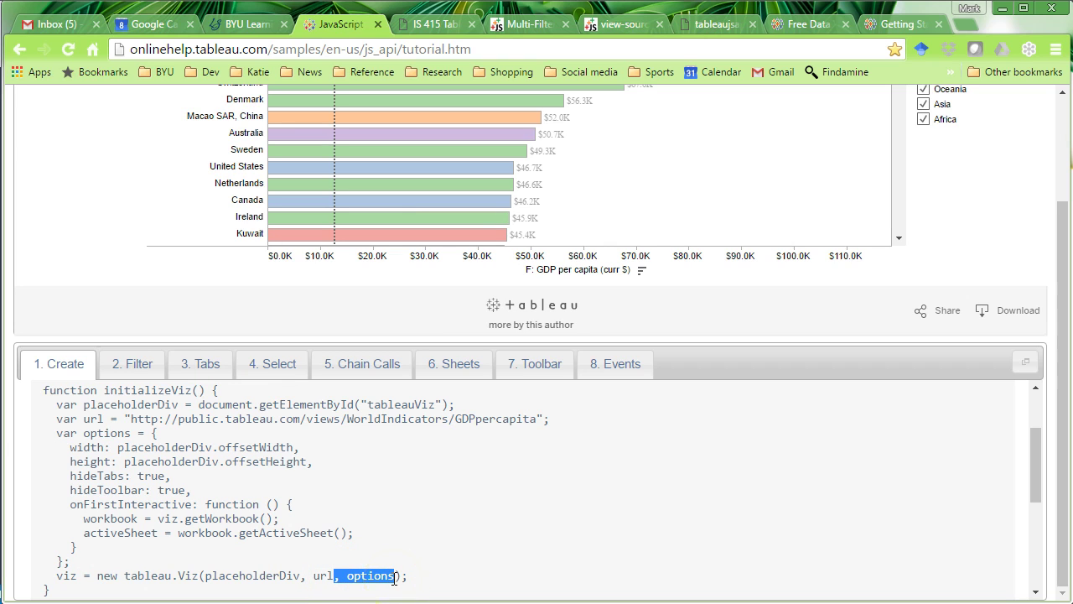
{"action": "key", "text": "alt+Tab"}
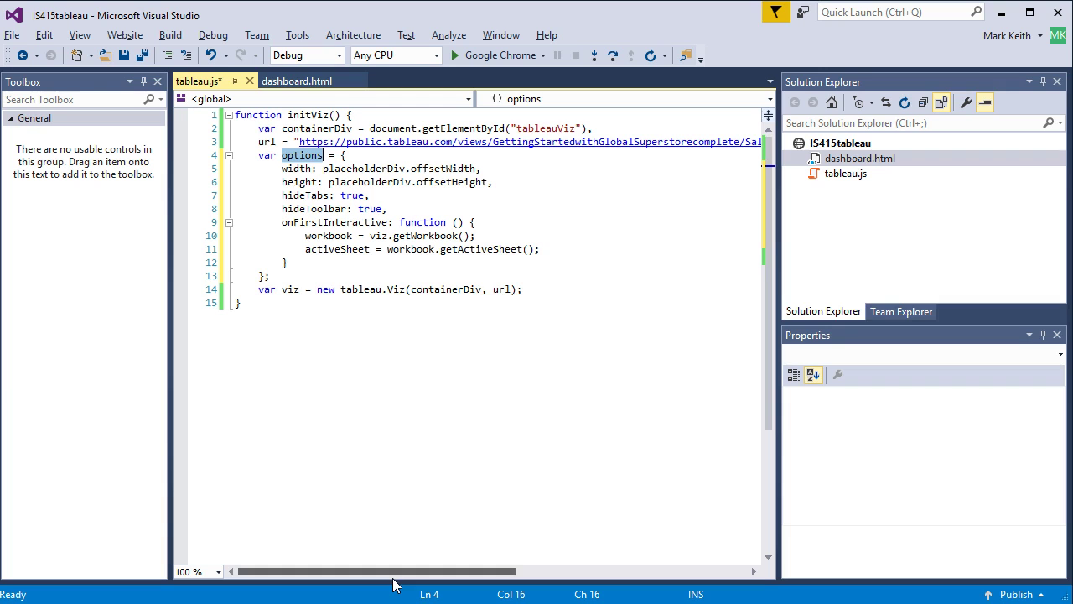
{"action": "left_click", "coordinate": [510, 290]}
{"action": "type", "text": ", options"}
{"action": "key", "text": "Escape"}
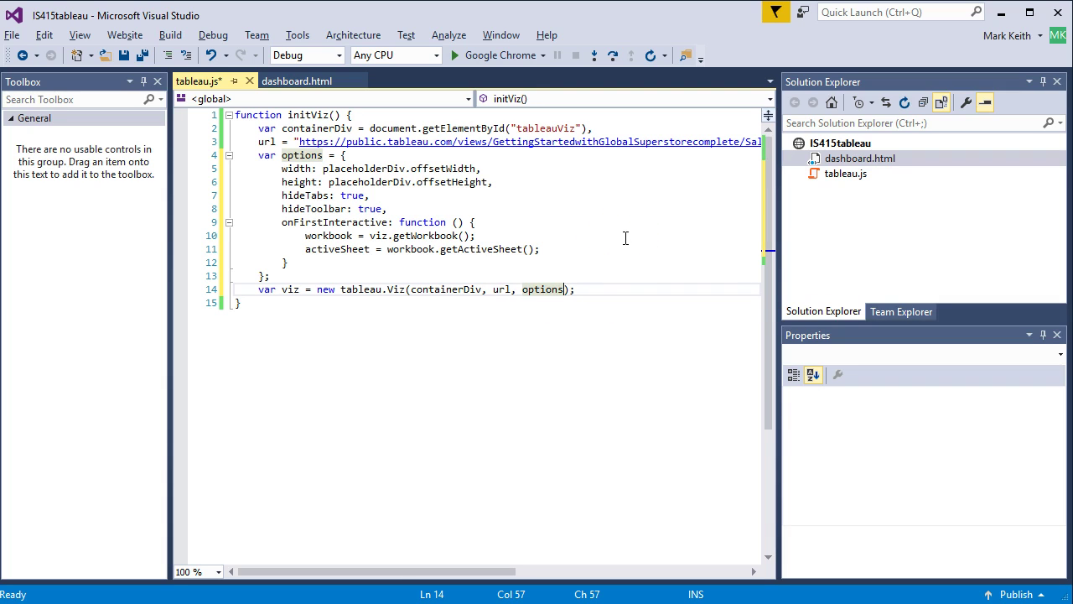
Replace placeholderDiv with containerDiv in the width and height lines.
{"action": "left_click", "coordinate": [392, 195]}
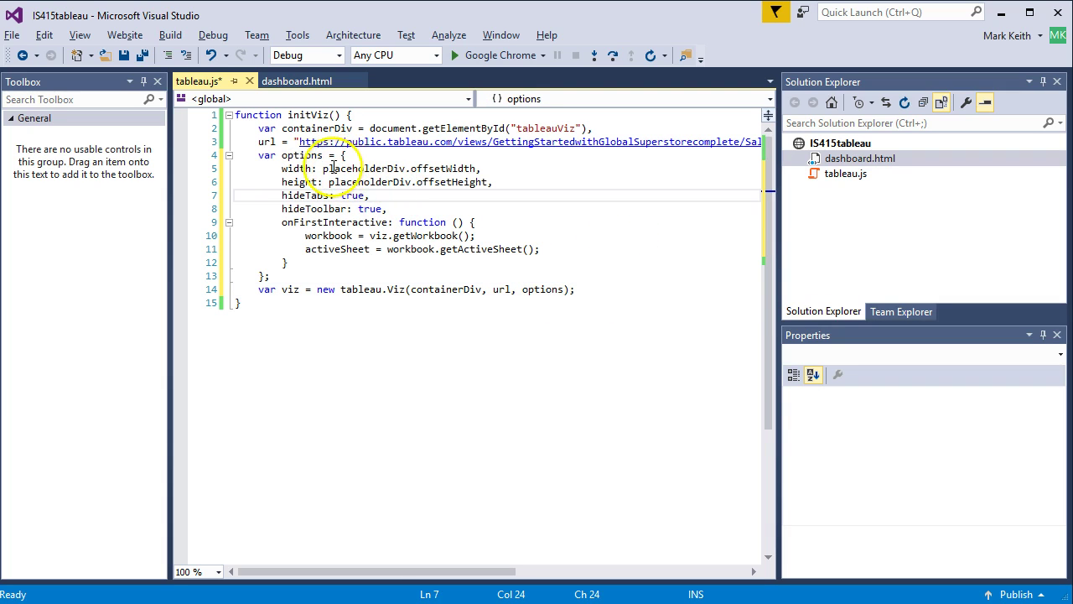
{"action": "left_click_drag", "start_coordinate": [334, 169], "coordinate": [438, 169]}
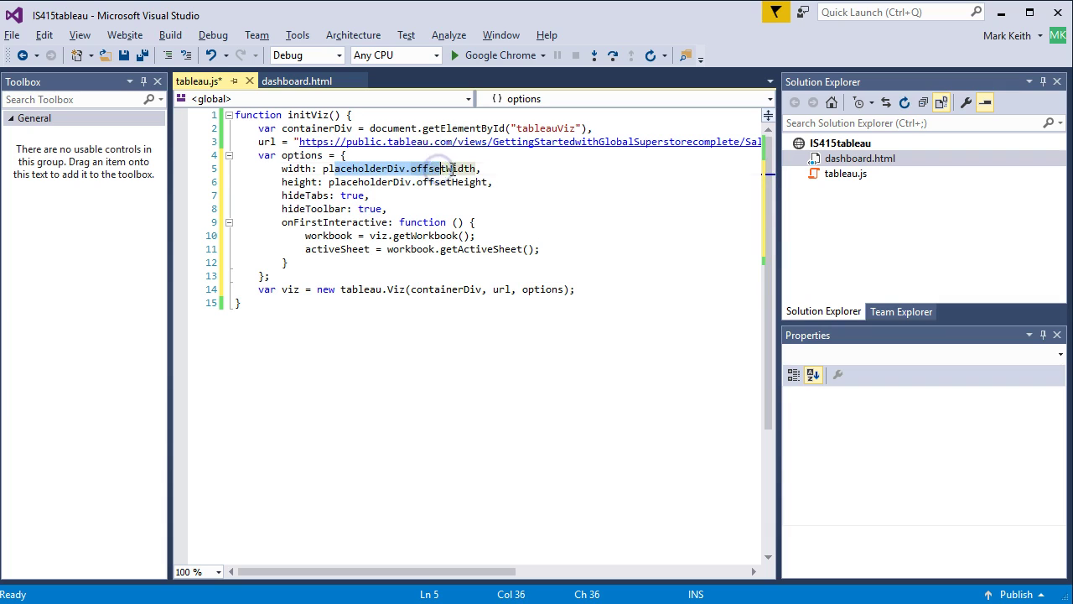
{"action": "left_click", "coordinate": [451, 170]}
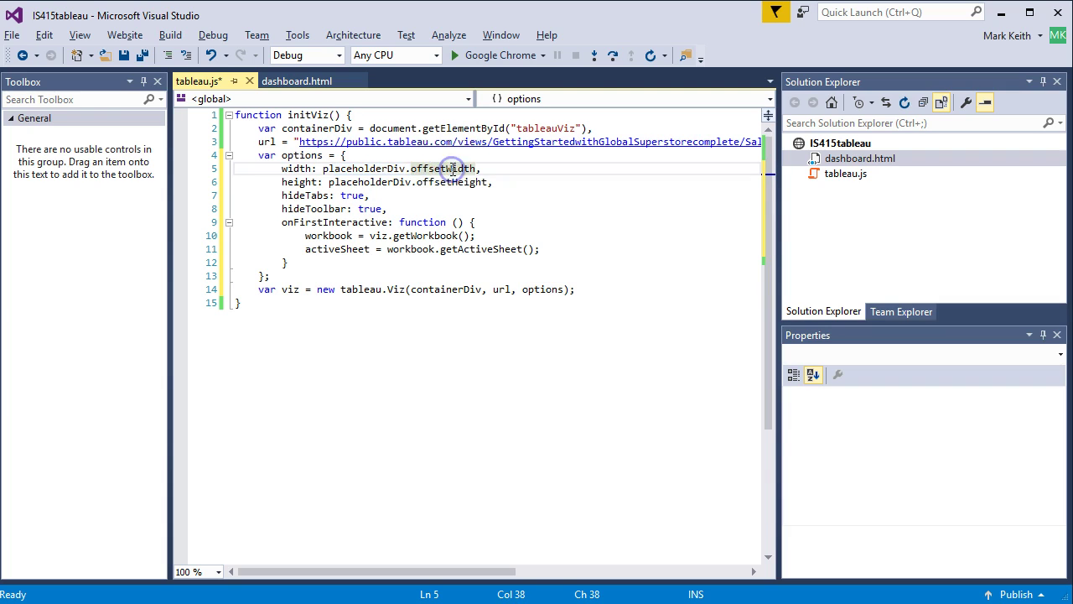
{"action": "double_click", "coordinate": [317, 128]}
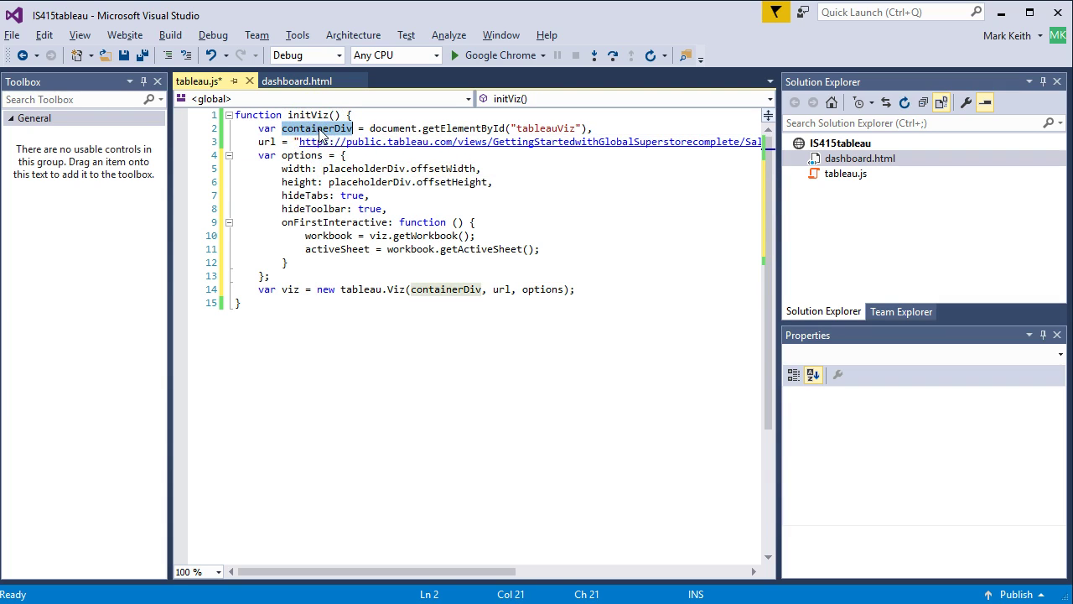
{"action": "double_click", "coordinate": [363, 169]}
{"action": "type", "text": "containerDiv"}
{"action": "double_click", "coordinate": [363, 184]}
{"action": "type", "text": "containerDiv"}
{"action": "left_click", "coordinate": [447, 201]}
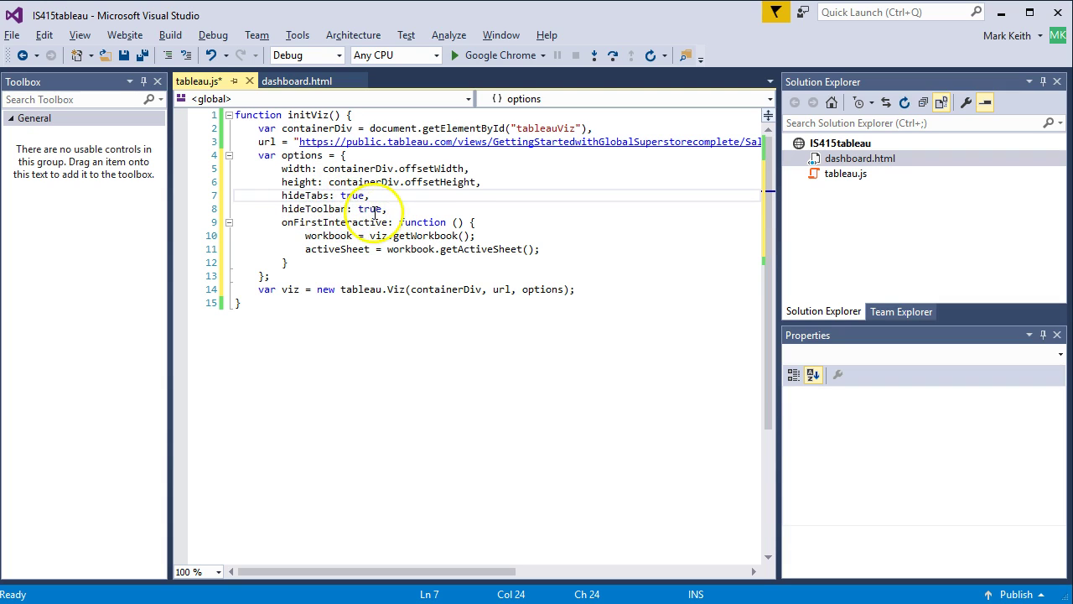
{"action": "left_click_drag", "start_coordinate": [282, 223], "coordinate": [295, 266]}
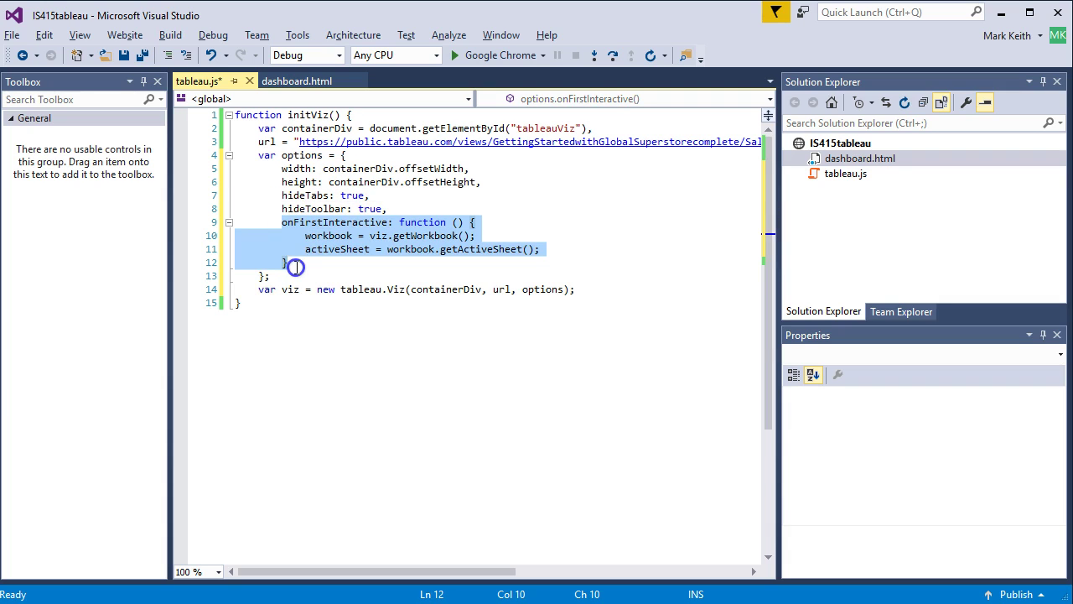
{"action": "left_click", "coordinate": [333, 236]}
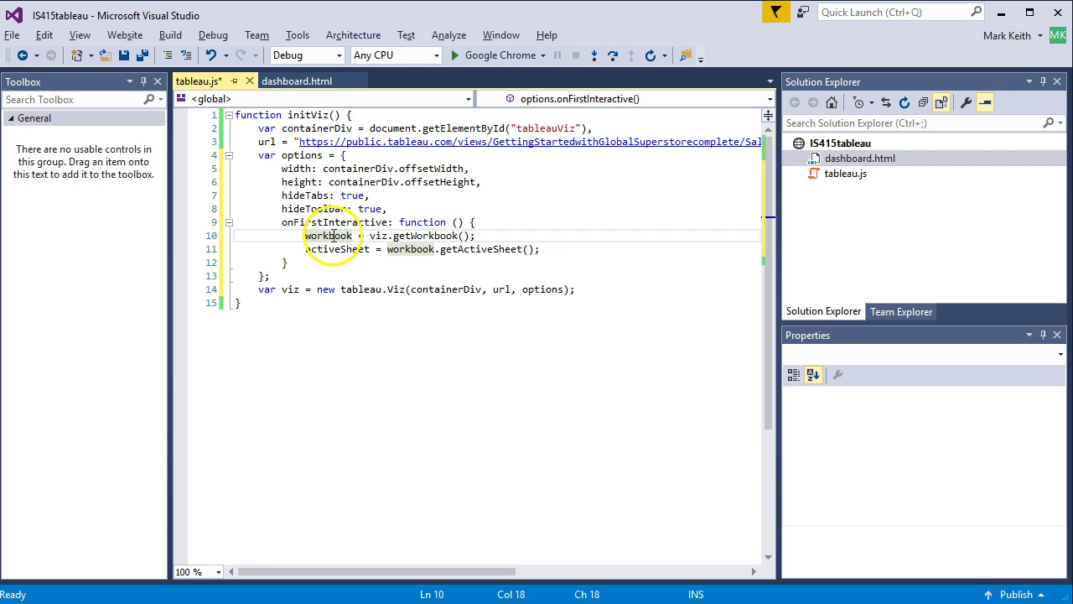
{"action": "double_click", "coordinate": [332, 235]}
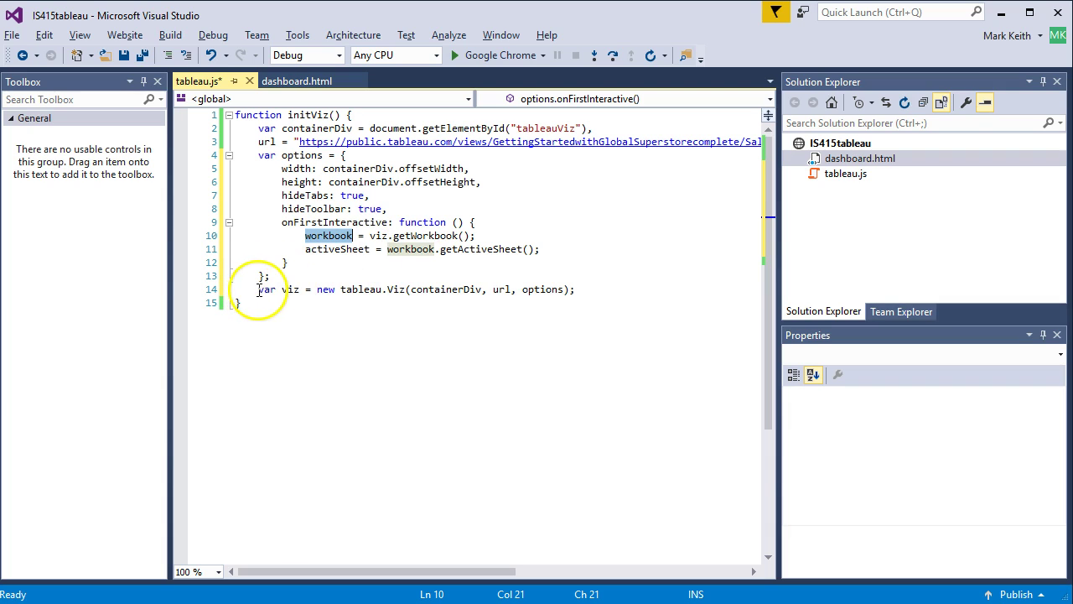
{"action": "left_click_drag", "start_coordinate": [259, 289], "coordinate": [600, 290]}
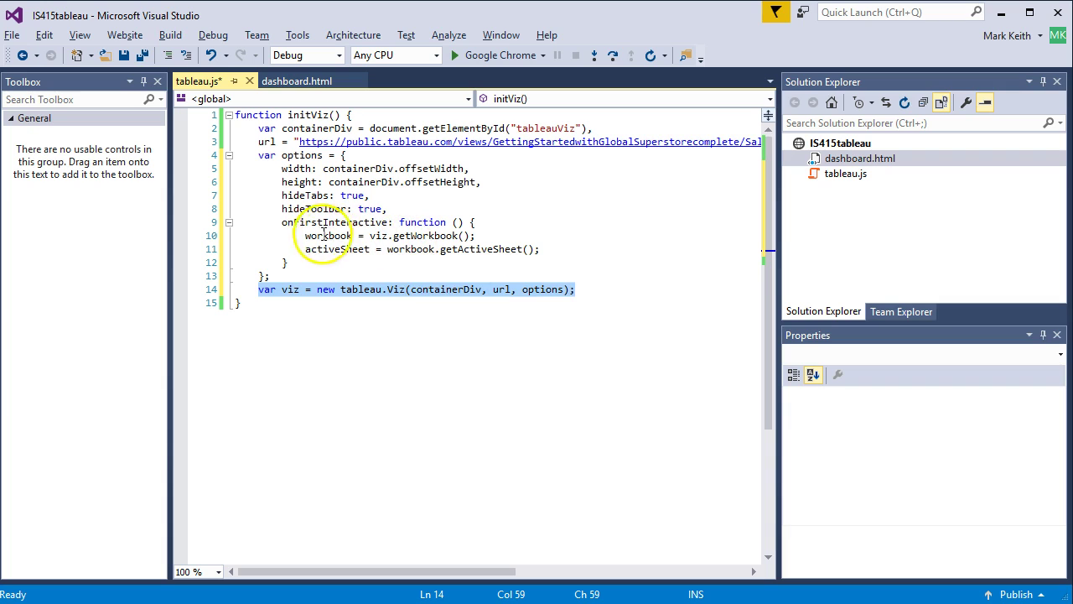
{"action": "left_click_drag", "start_coordinate": [305, 236], "coordinate": [490, 237]}
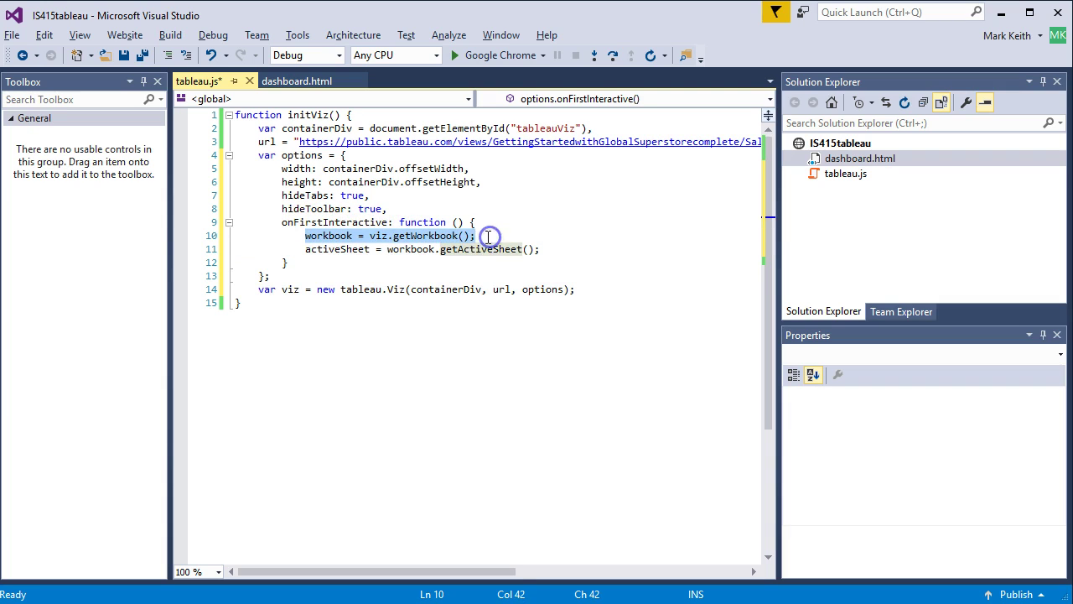
{"action": "left_click", "coordinate": [488, 237]}
{"action": "left_click_drag", "start_coordinate": [305, 248], "coordinate": [471, 248]}
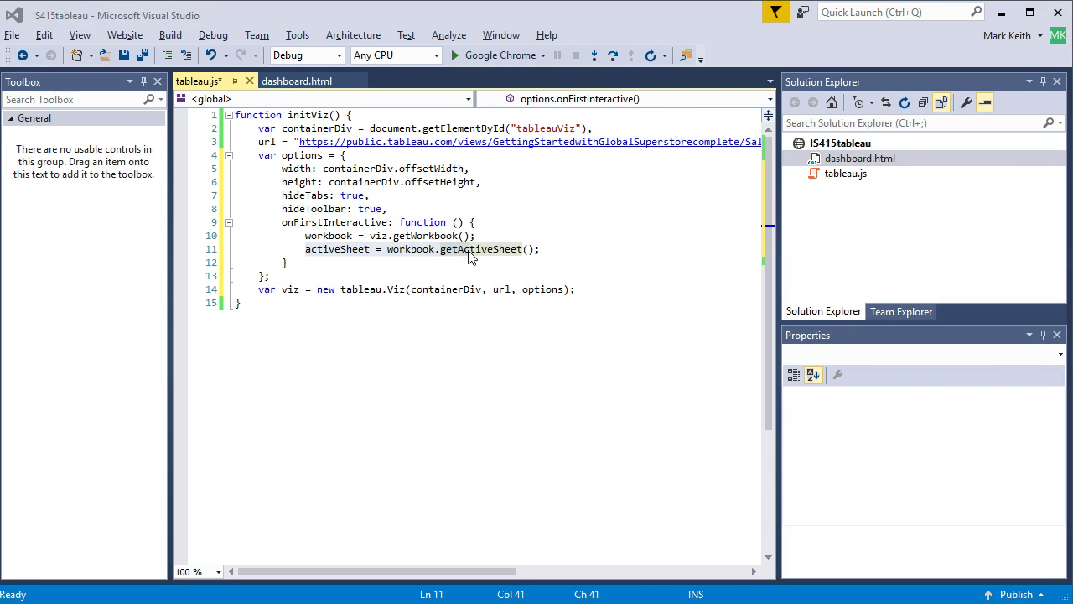
{"action": "key", "text": "alt+Tab"}
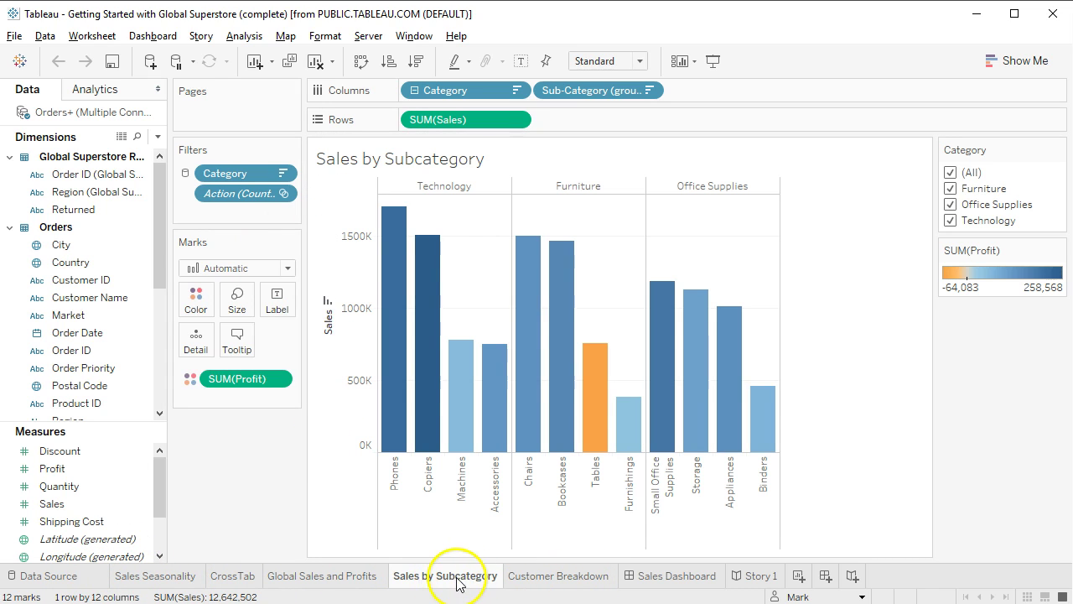
{"action": "mouse_move", "coordinate": [452, 583]}
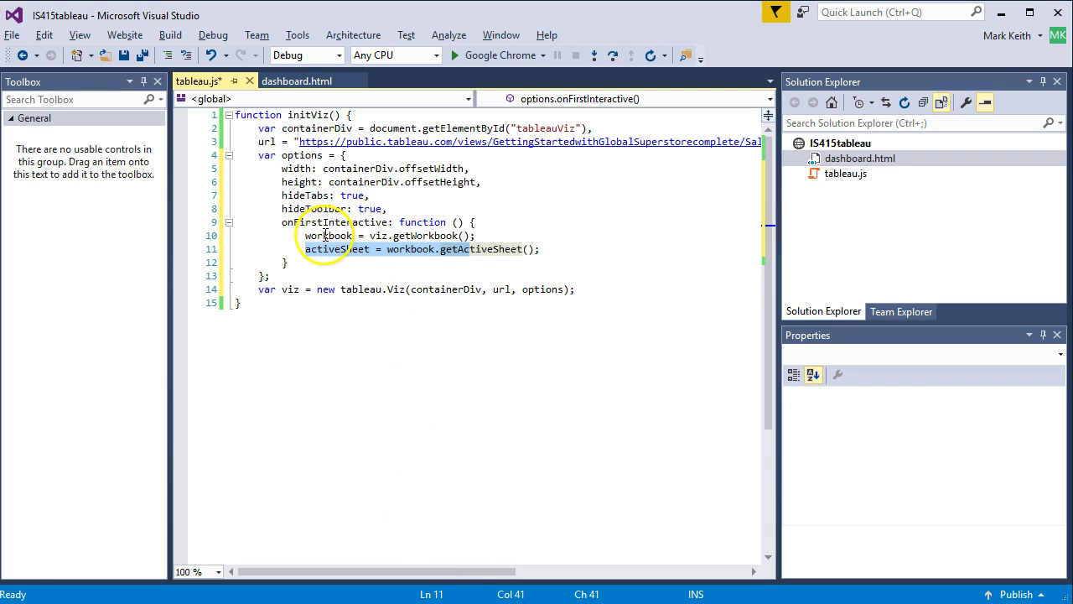
Insert 'var workbook;' and 'var activeSheet;' as the first lines of tableau.js.
{"action": "double_click", "coordinate": [325, 235]}
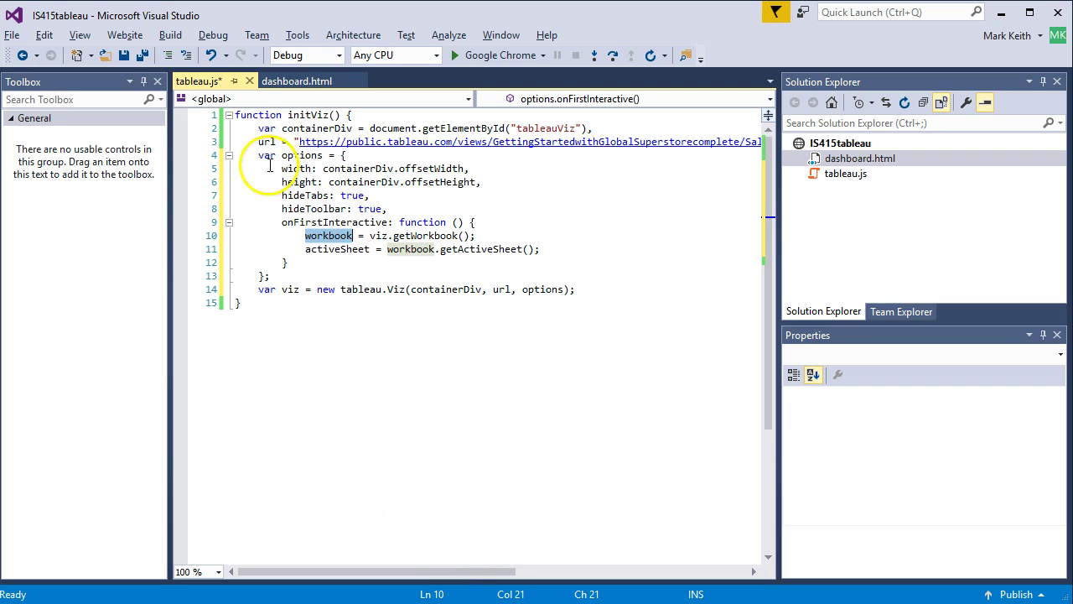
{"action": "left_click", "coordinate": [236, 115]}
{"action": "key", "text": "Return"}
{"action": "key", "text": "Return"}
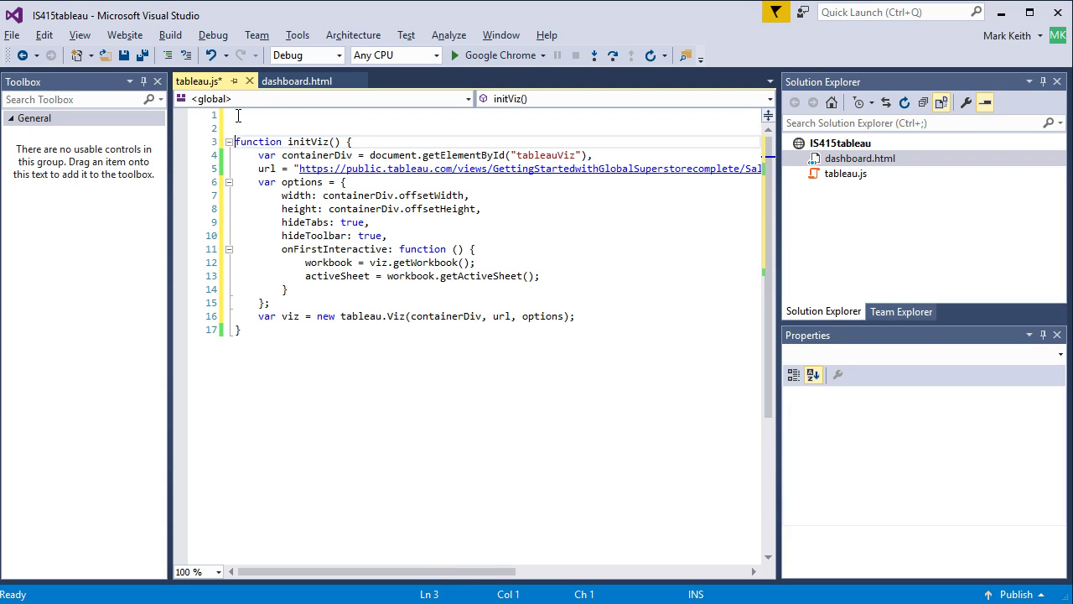
{"action": "left_click", "coordinate": [236, 115]}
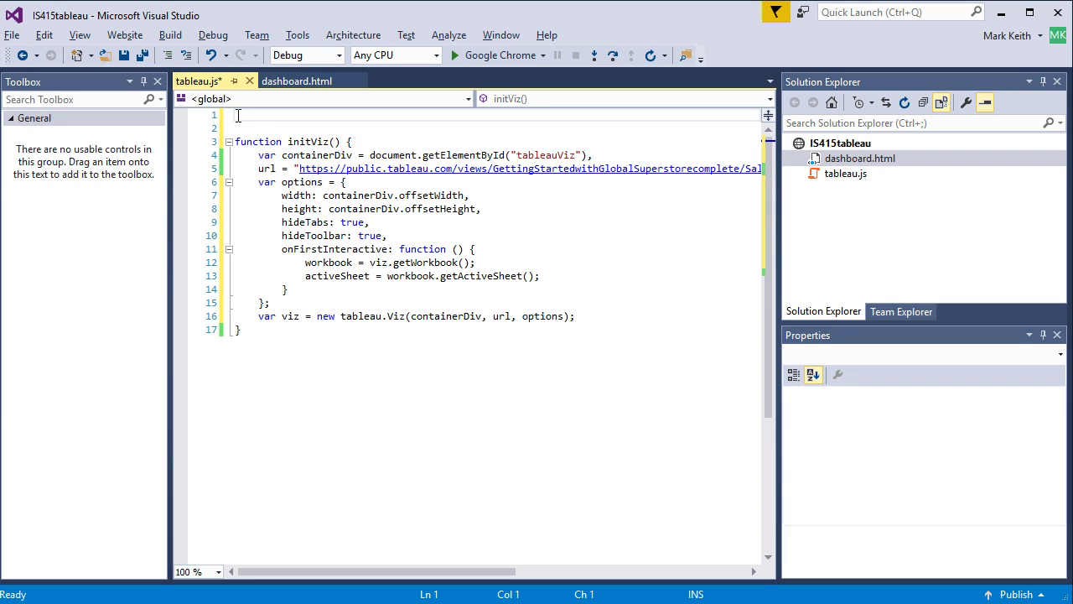
{"action": "type", "text": "var workbook;"}
{"action": "key", "text": "Return"}
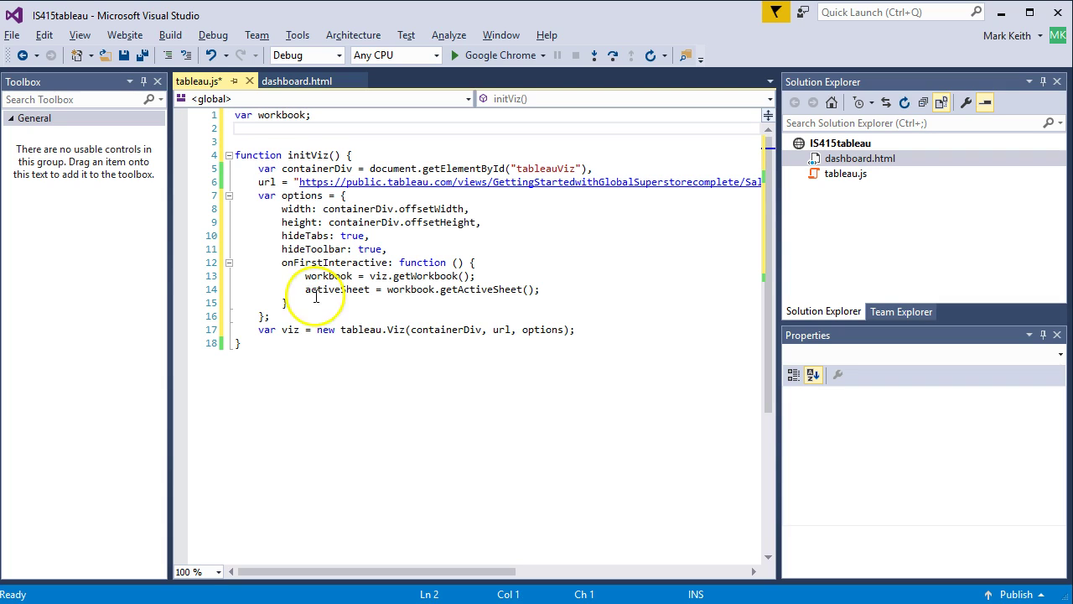
{"action": "type", "text": "var"}
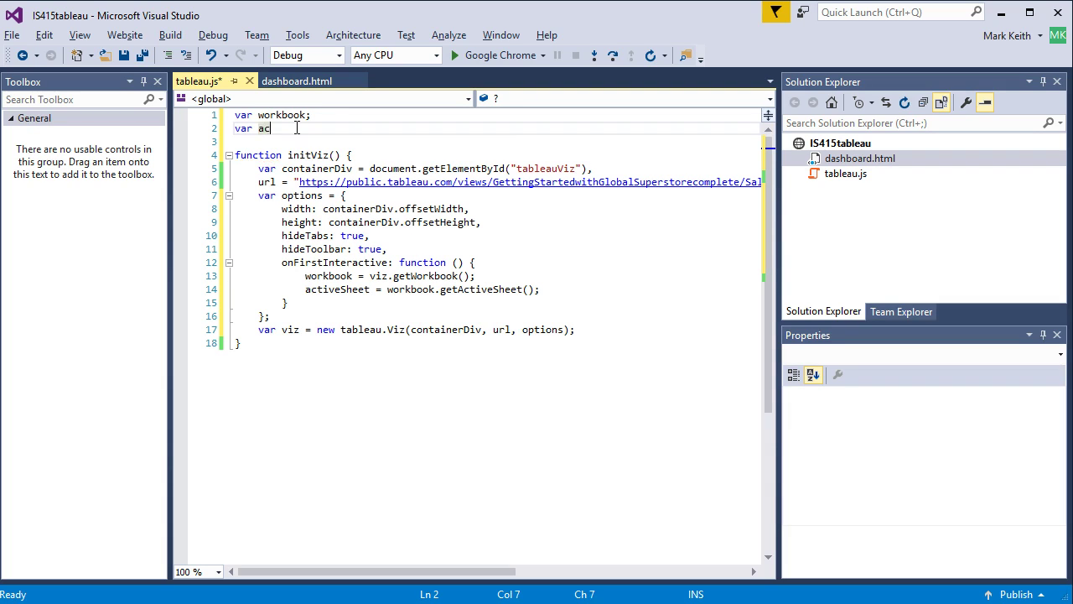
{"action": "type", "text": "activeSheet;"}
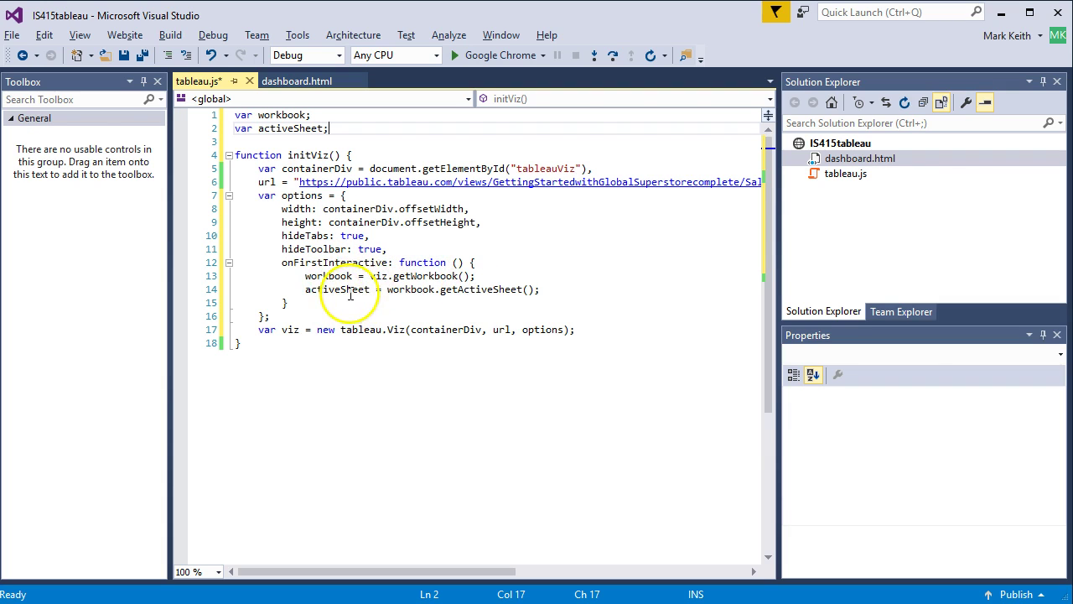
{"action": "key", "text": "alt+Tab"}
{"action": "key", "text": "alt+Tab"}
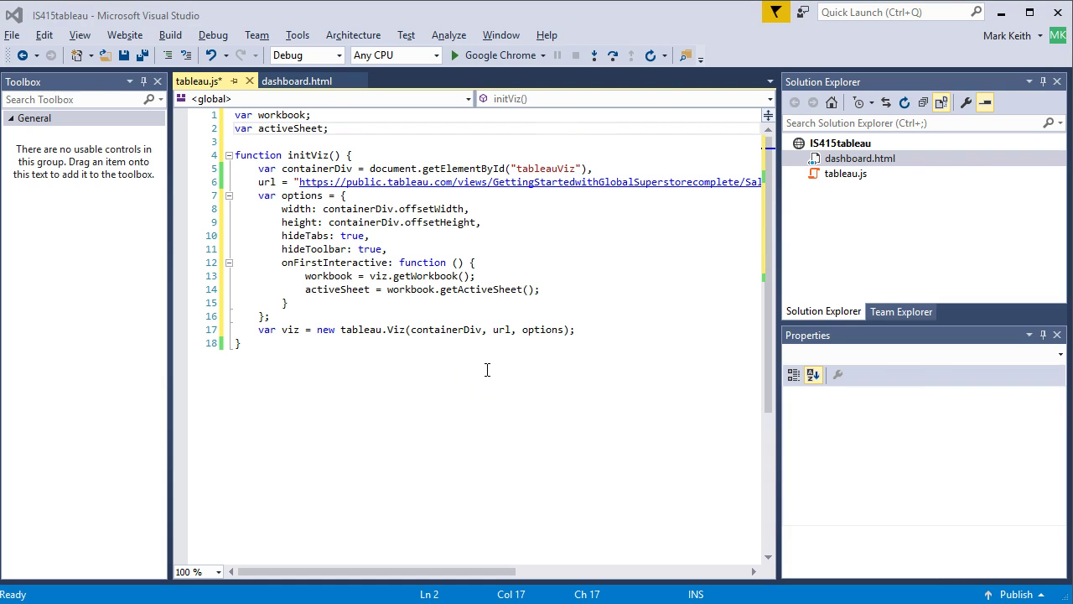
{"action": "key", "text": "alt+Tab"}
Check the localhost dashboard tab, then go back to the JavaScript API tutorial tab.
{"action": "left_click", "coordinate": [424, 25]}
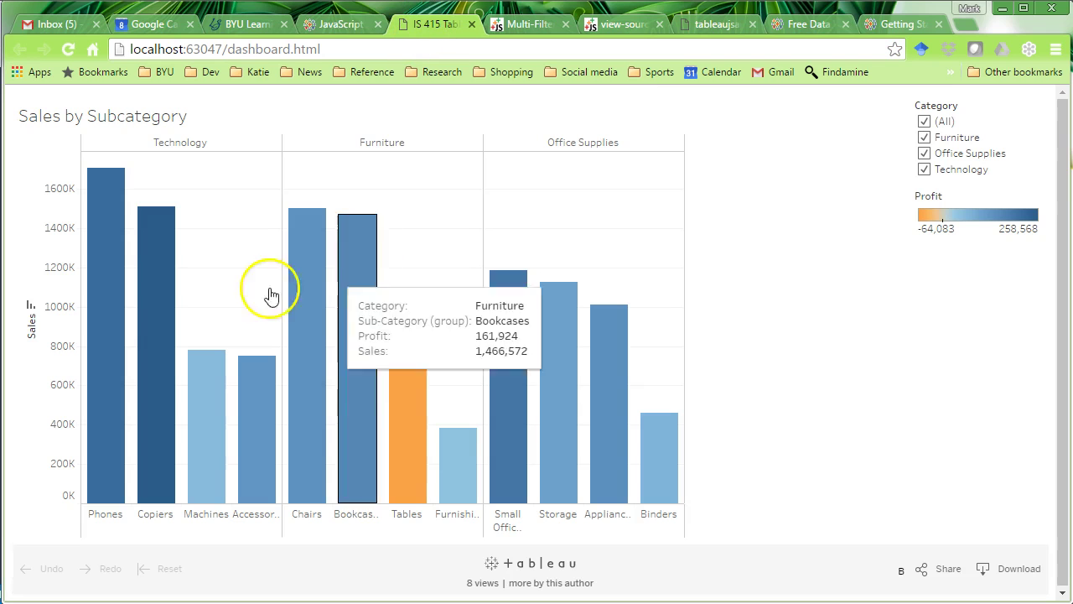
{"action": "key", "text": "alt+Tab"}
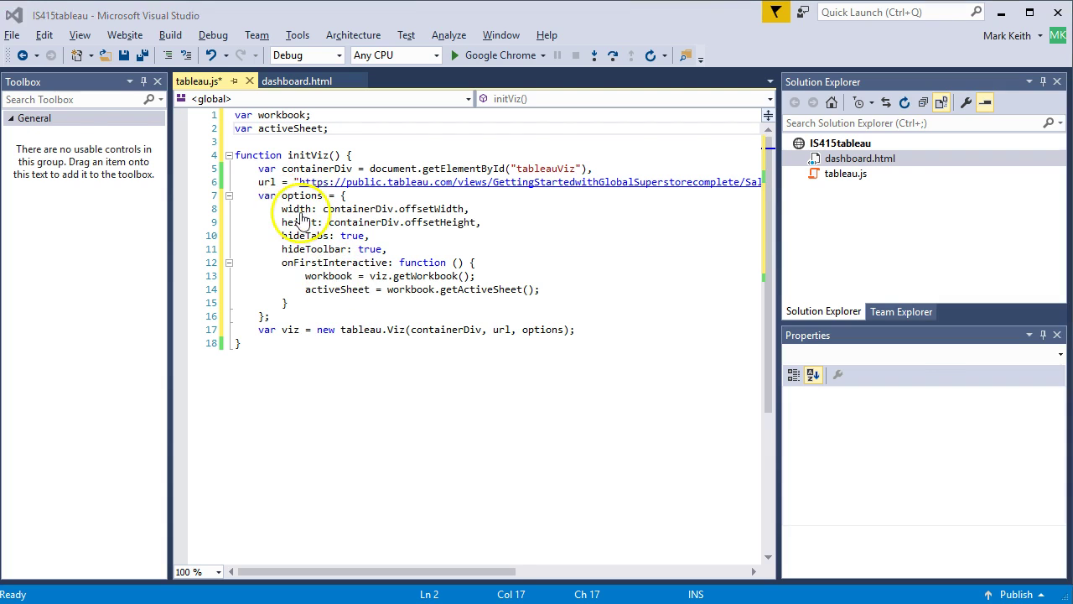
{"action": "key", "text": "alt+Tab"}
{"action": "left_click", "coordinate": [331, 24]}
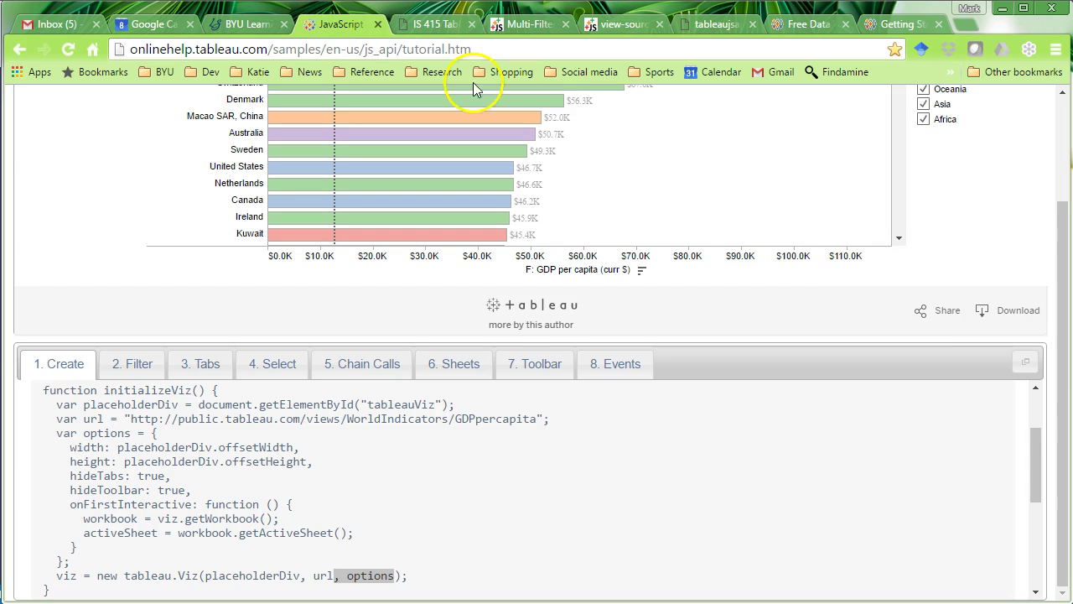
Save tableau.js with Ctrl+S.
{"action": "left_click_drag", "start_coordinate": [1034, 462], "coordinate": [1032, 456]}
{"action": "key", "text": "alt+Tab"}
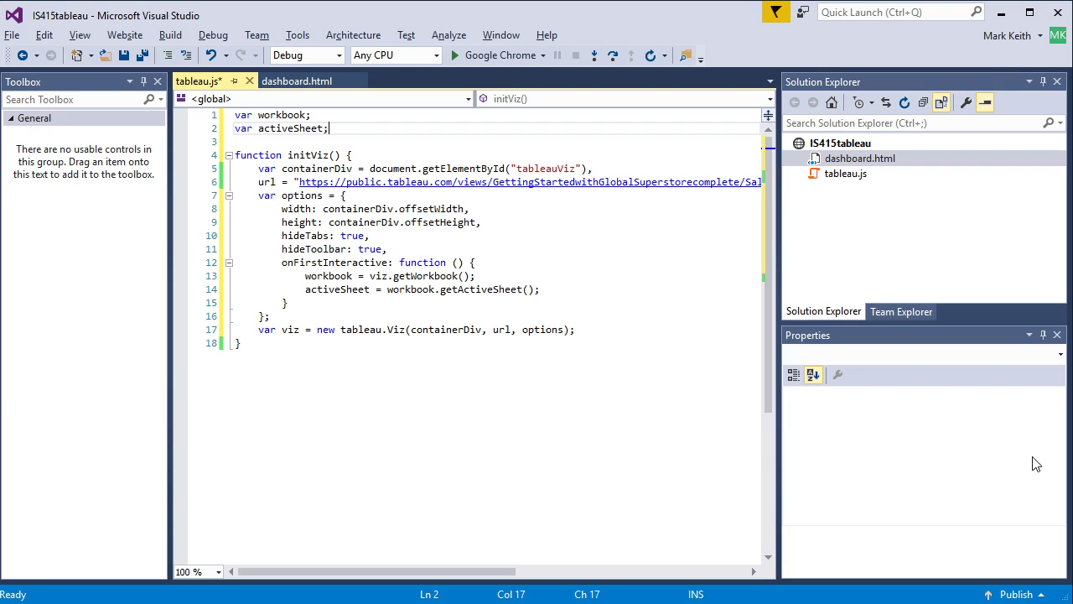
{"action": "key", "text": "ctrl+s"}
{"action": "left_click", "coordinate": [482, 210]}
On the blank IS 415 dashboard, view the page source, then inspect DevTools Console and Elements.
{"action": "key", "text": "alt+Tab"}
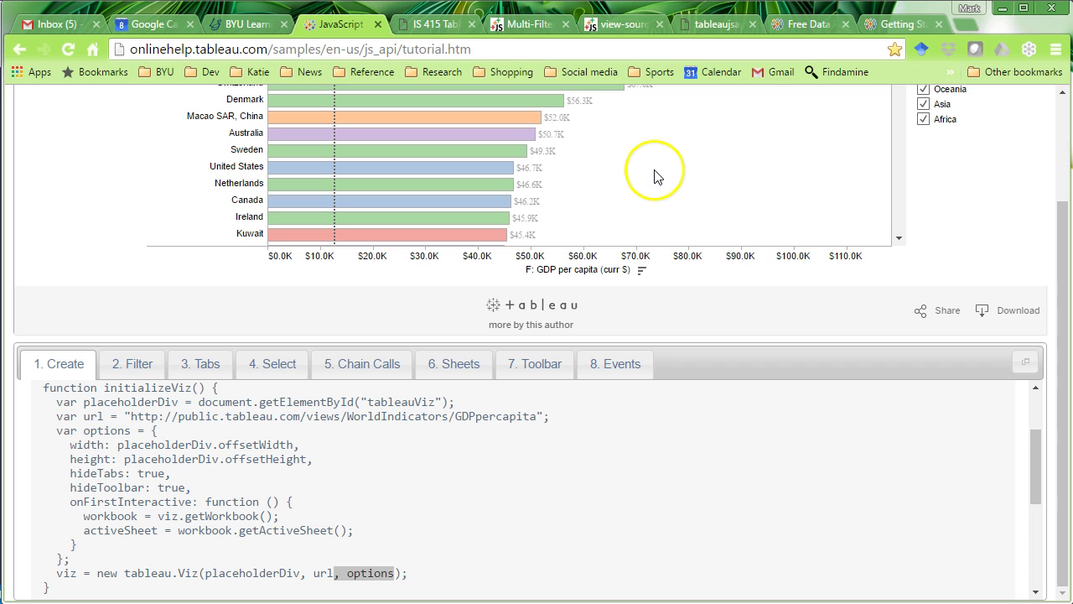
{"action": "left_click", "coordinate": [425, 22]}
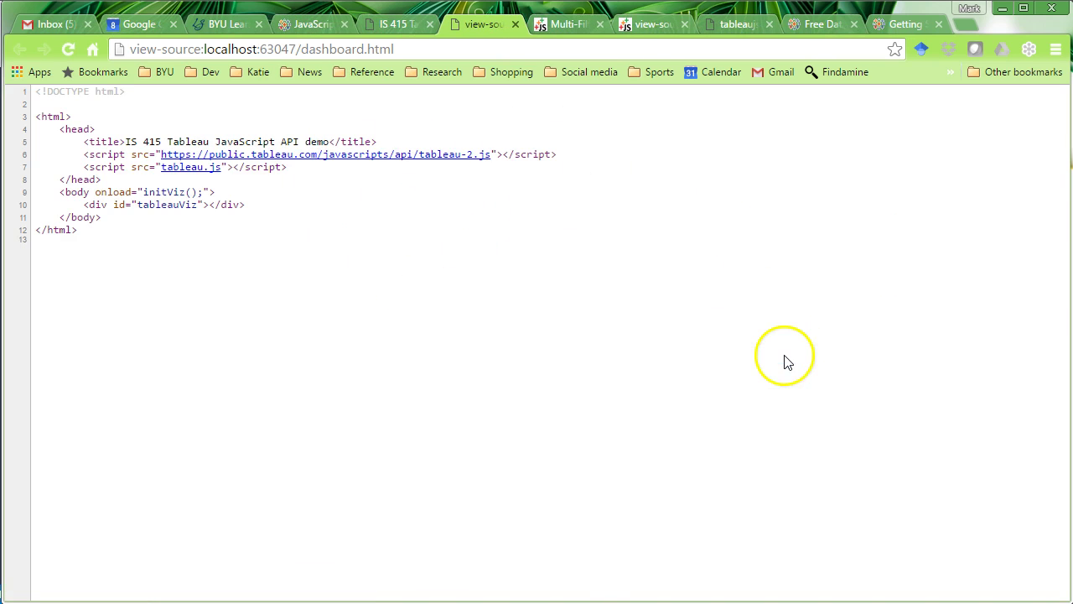
{"action": "left_click", "coordinate": [487, 24]}
{"action": "right_click", "coordinate": [667, 210]}
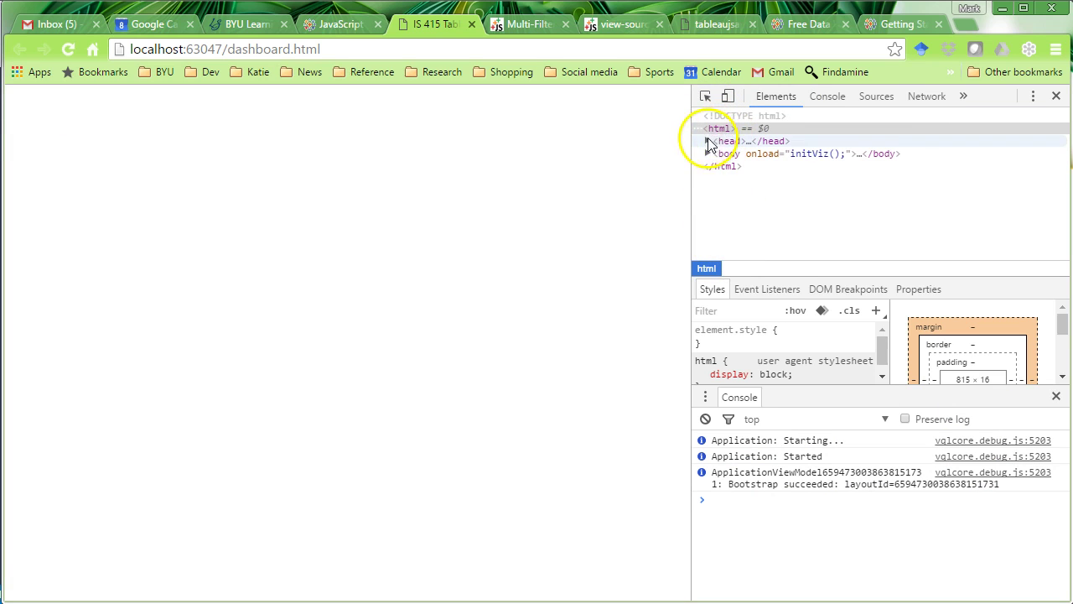
{"action": "left_click", "coordinate": [823, 97]}
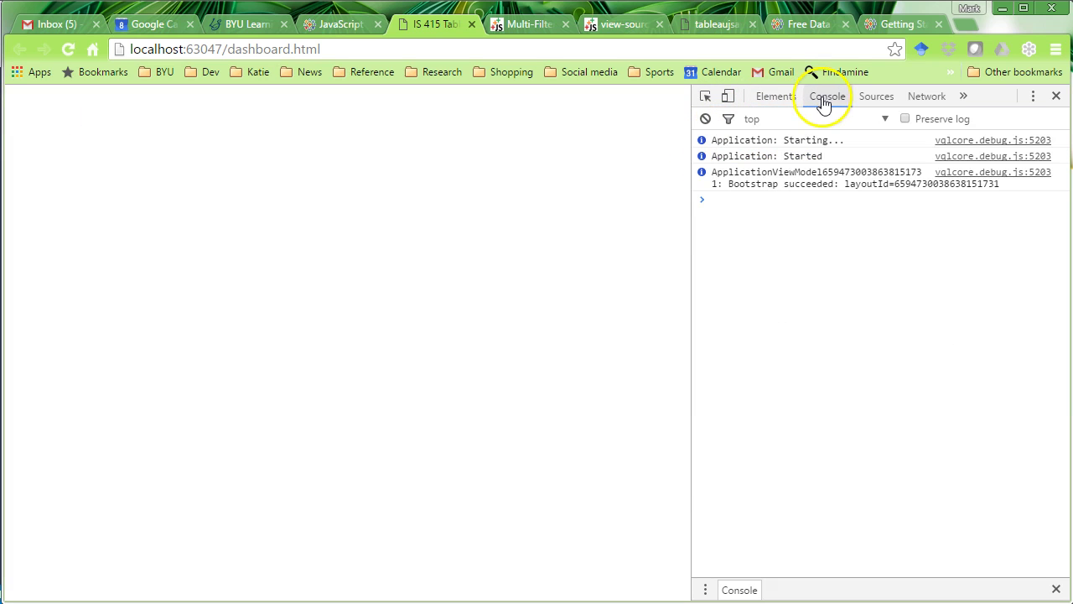
{"action": "left_click", "coordinate": [769, 96]}
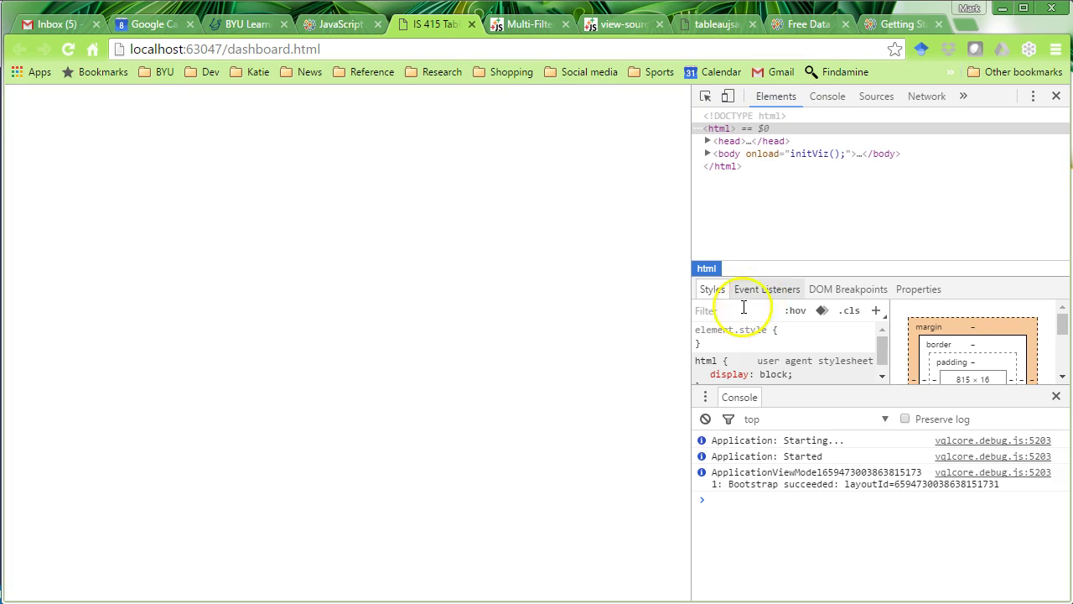
{"action": "key", "text": "alt+Tab"}
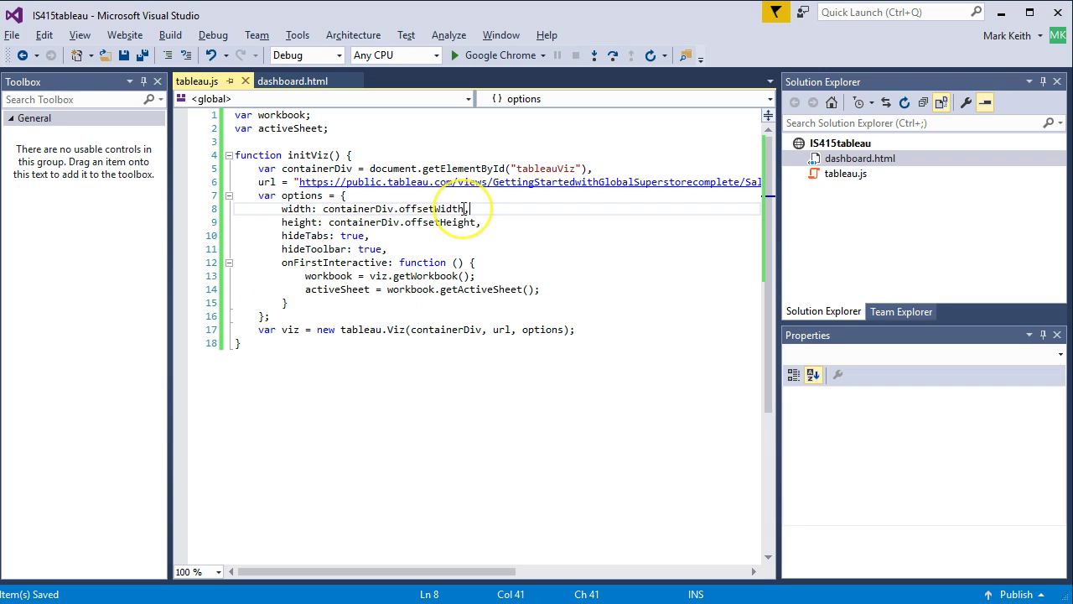
Replace the width value containerDiv.offsetWidth with a quoted fixed size "1050px".
{"action": "left_click", "coordinate": [282, 209]}
{"action": "type", "text": "//"}
{"action": "key", "text": "Down"}
{"action": "type", "text": "//"}
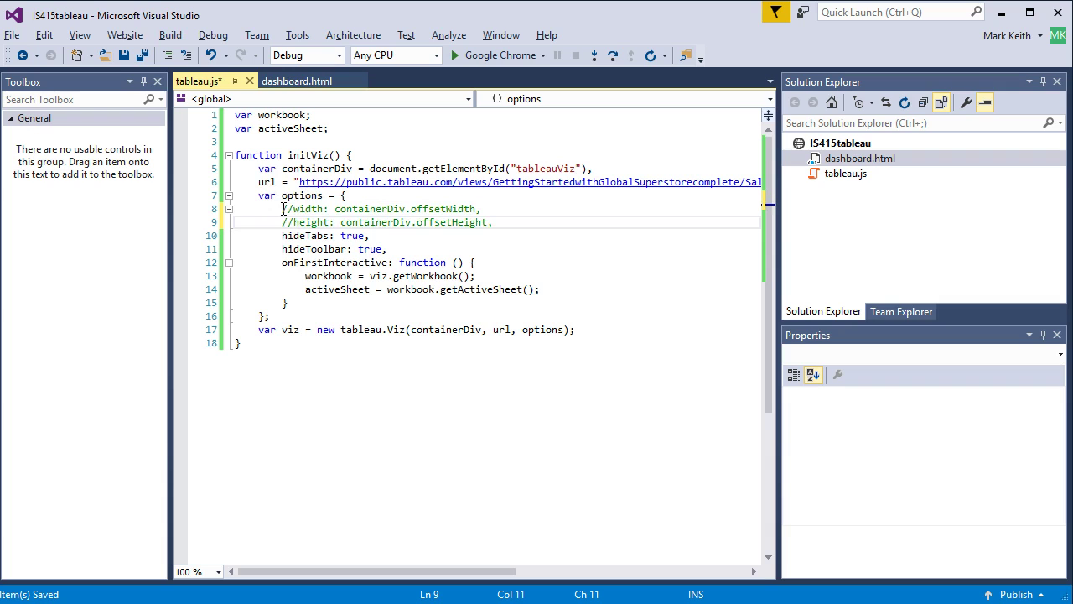
{"action": "key", "text": "BackSpace"}
{"action": "key", "text": "BackSpace"}
{"action": "key", "text": "Up"}
{"action": "key", "text": "BackSpace"}
{"action": "key", "text": "BackSpace"}
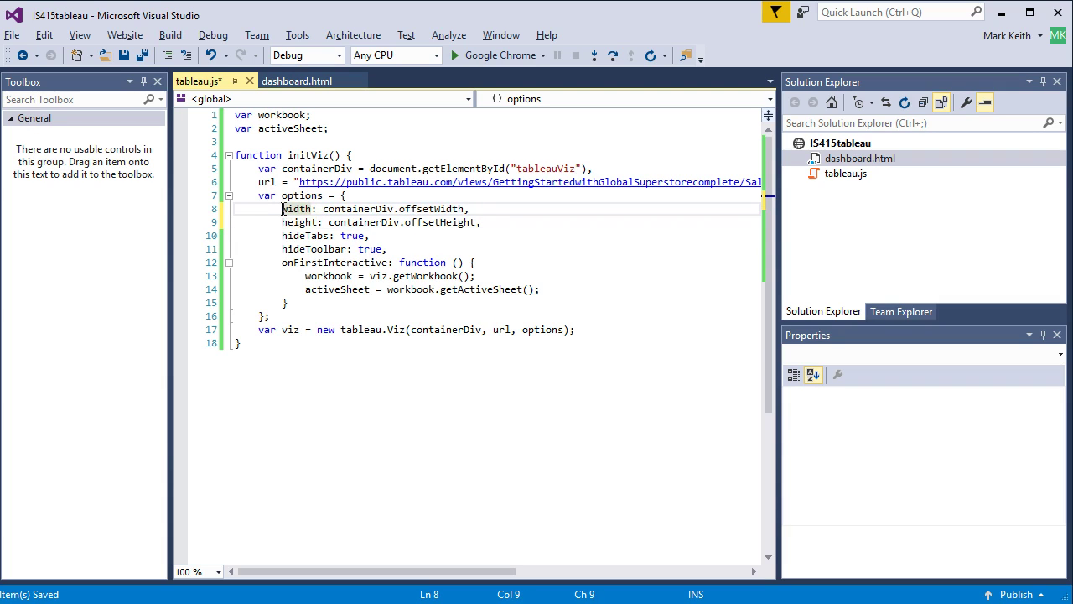
{"action": "key", "text": "ctrl+Right"}
{"action": "key", "text": "ctrl+Right"}
{"action": "key", "text": "ctrl+shift+Right"}
{"action": "key", "text": "ctrl+shift+Right"}
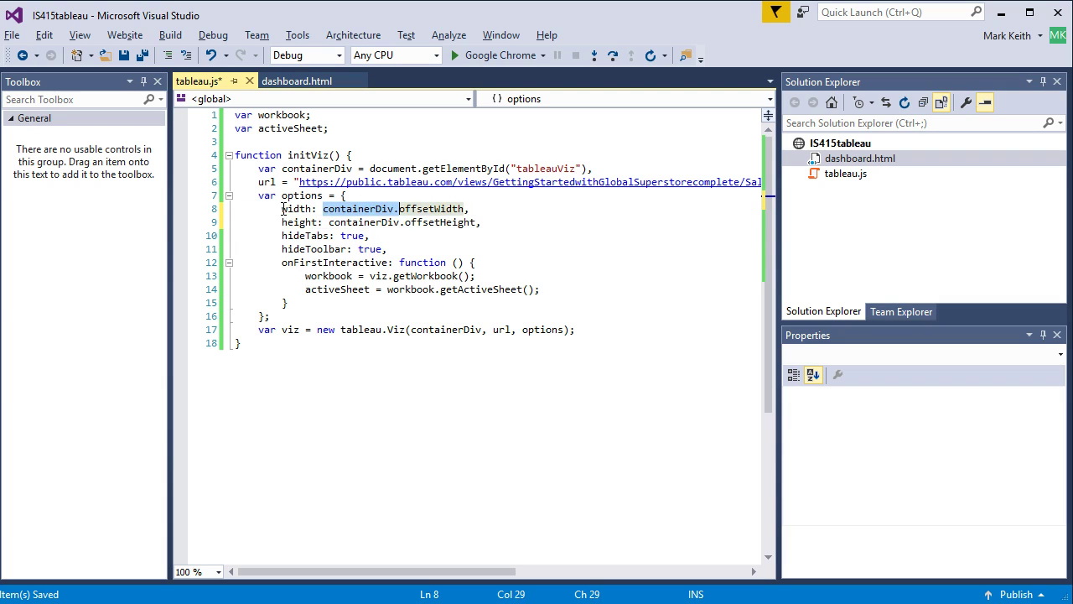
{"action": "type", "text": "\"\""}
{"action": "key", "text": "ctrl+shift+Right"}
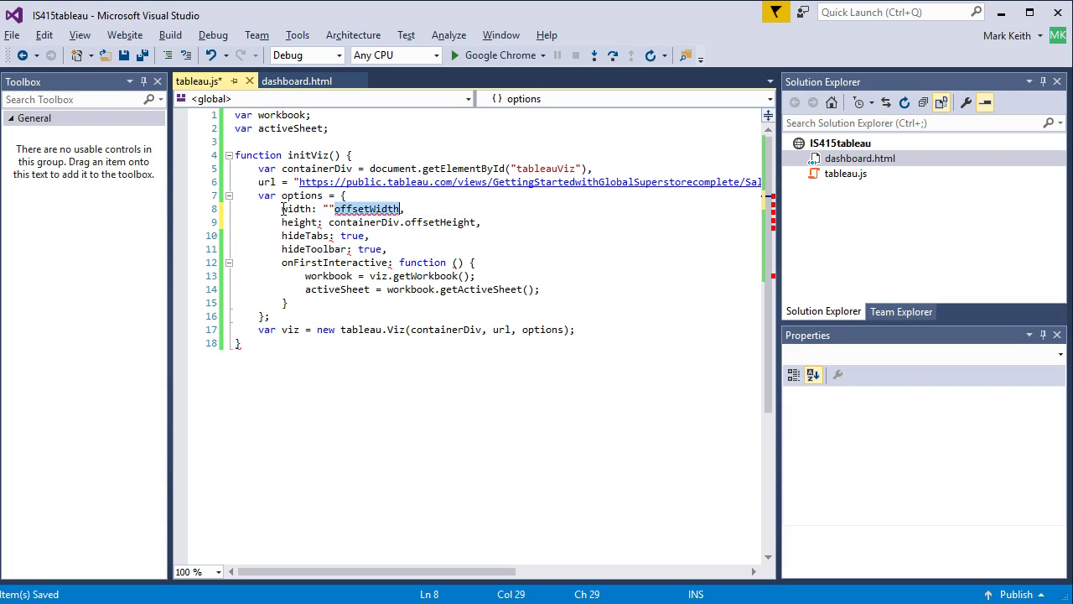
{"action": "key", "text": "BackSpace"}
{"action": "key", "text": "Left"}
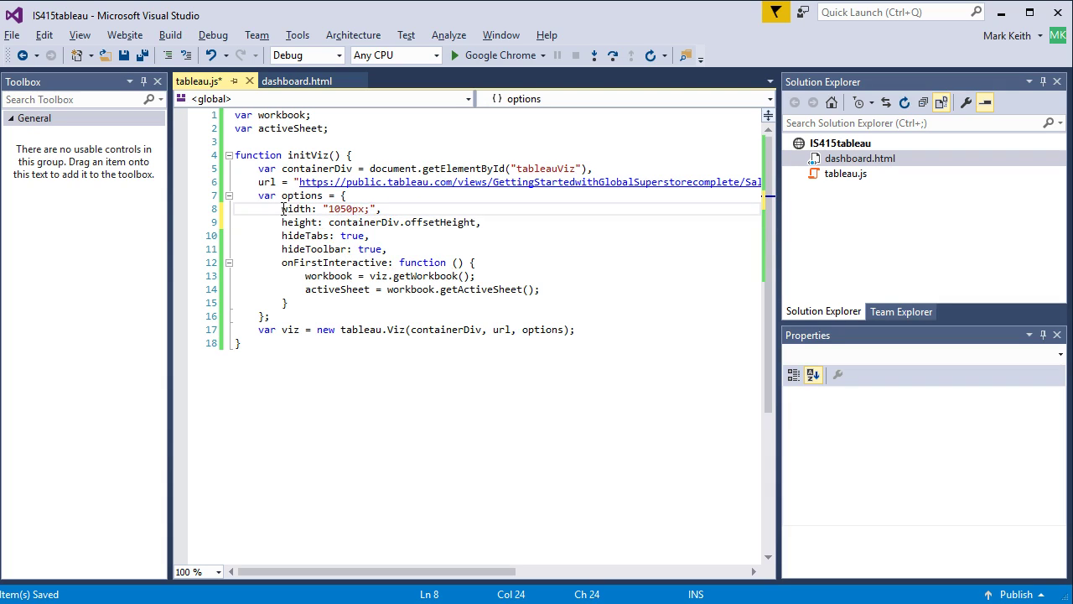
Replace the height value containerDiv.offsetHeight with "600px".
{"action": "key", "text": "Down"}
{"action": "key", "text": "ctrl+Left"}
{"action": "key", "text": "ctrl+shift+Right"}
{"action": "key", "text": "ctrl+shift+Right"}
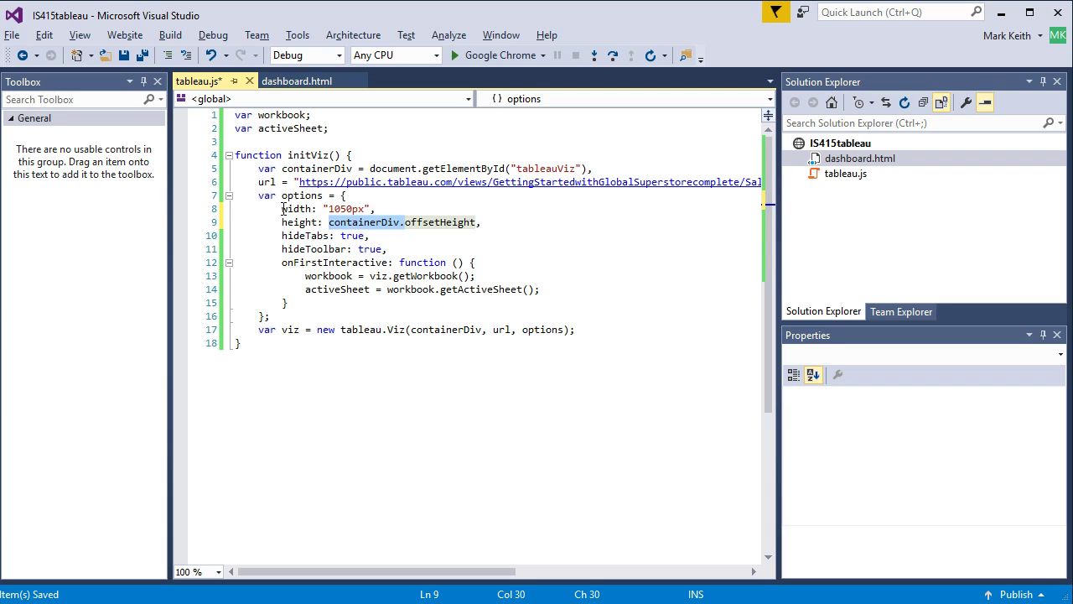
{"action": "type", "text": "\"\""}
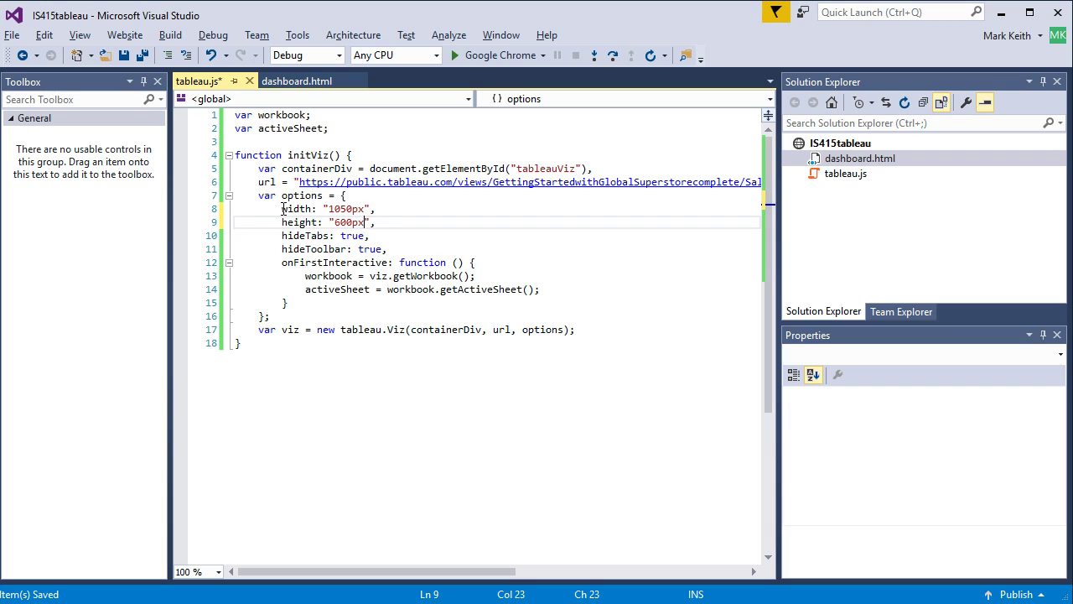
Reload dashboard.html in Chrome and narrow the developer tools to see the Sales by Subcategory viz.
{"action": "key", "text": "alt+Tab"}
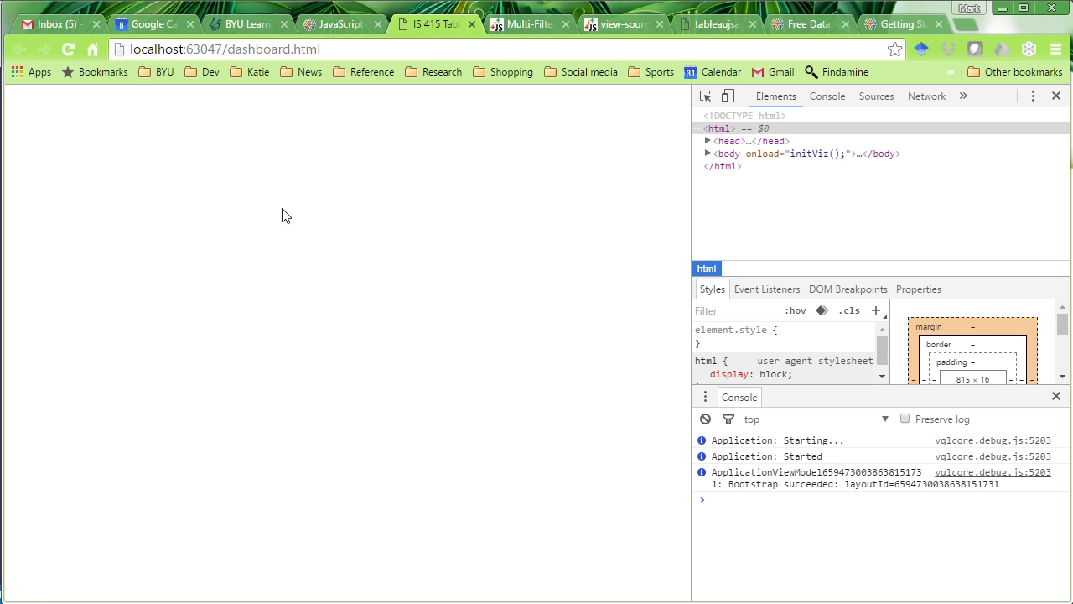
{"action": "left_click", "coordinate": [319, 49]}
{"action": "key", "text": "Return"}
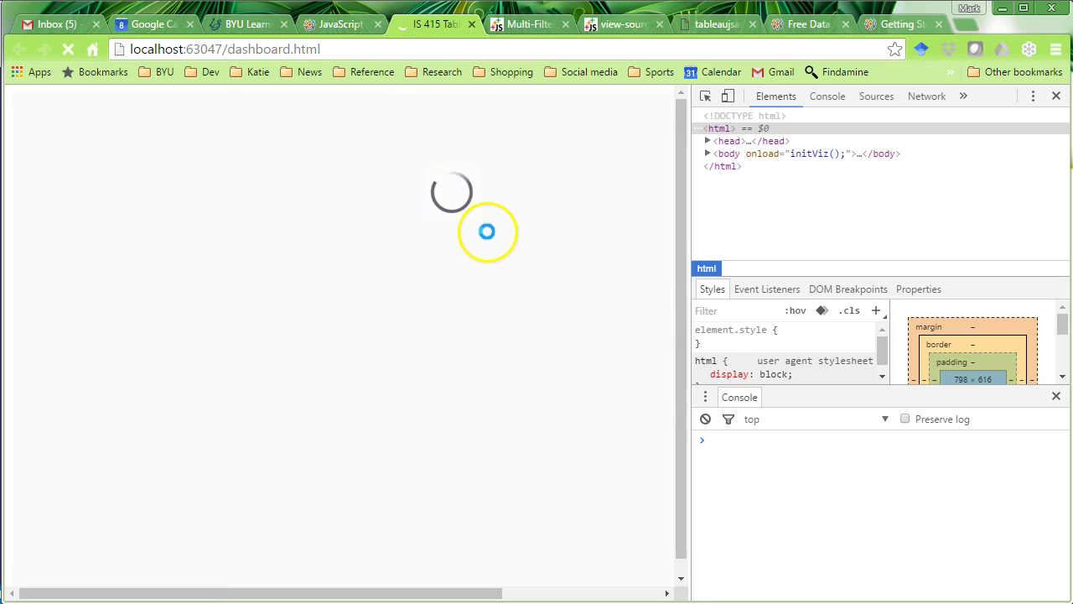
{"action": "left_click_drag", "start_coordinate": [687, 232], "coordinate": [914, 245]}
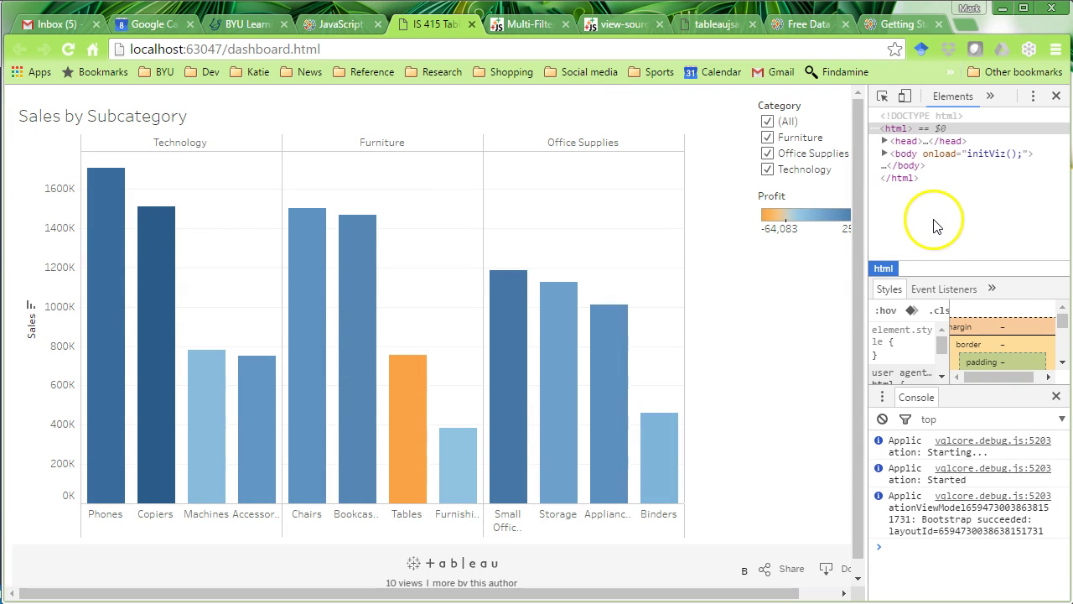
Comment out the width and height lines with // and save tableau.js.
{"action": "key", "text": "alt+Tab"}
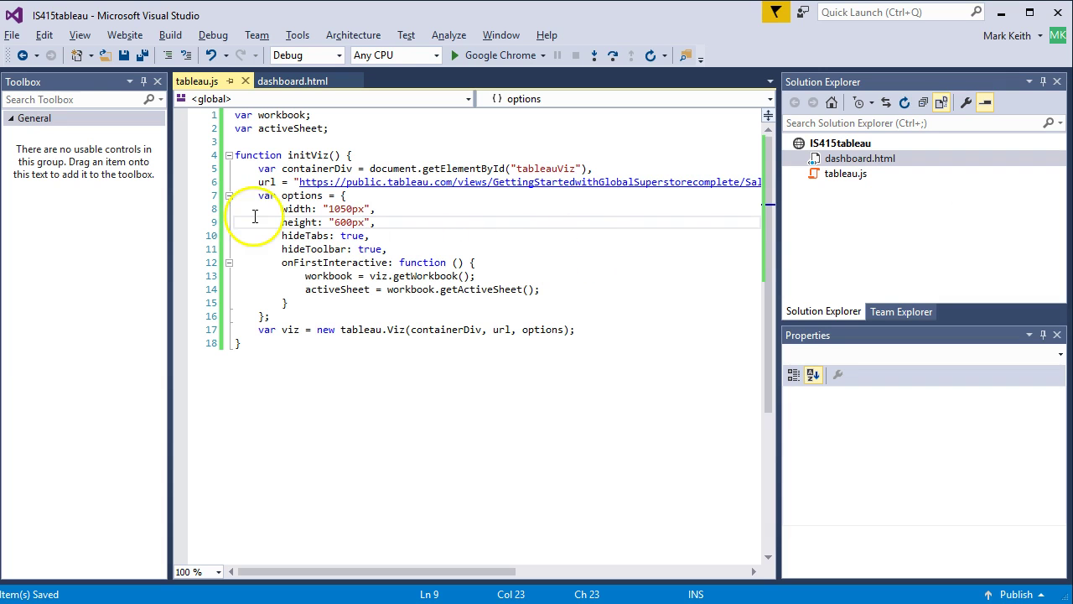
{"action": "left_click", "coordinate": [282, 209]}
{"action": "type", "text": "//"}
{"action": "key", "text": "Down"}
{"action": "key", "text": "Down"}
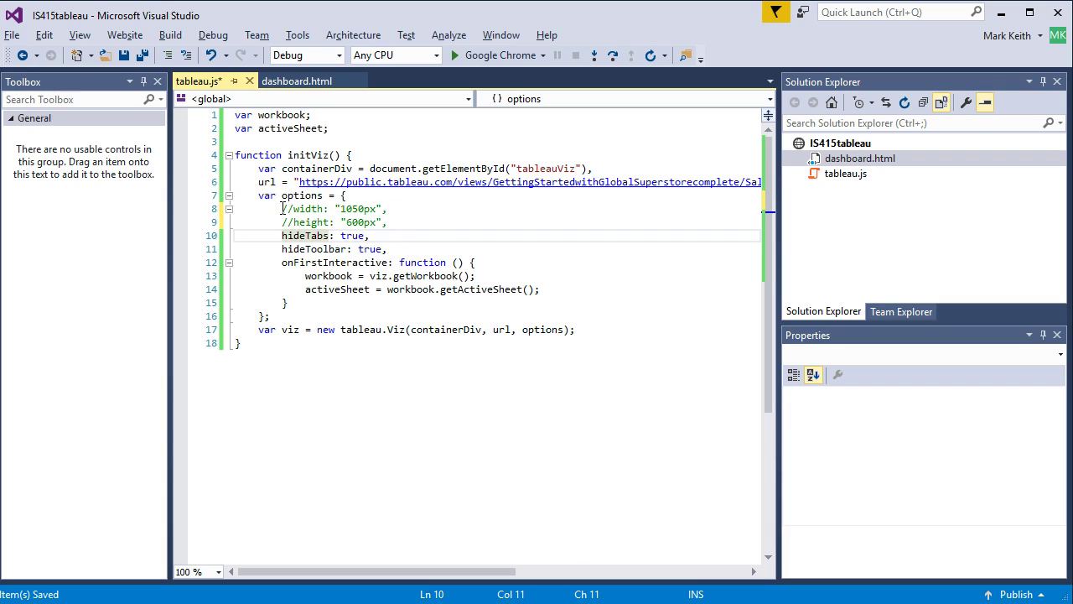
{"action": "key", "text": "ctrl+s"}
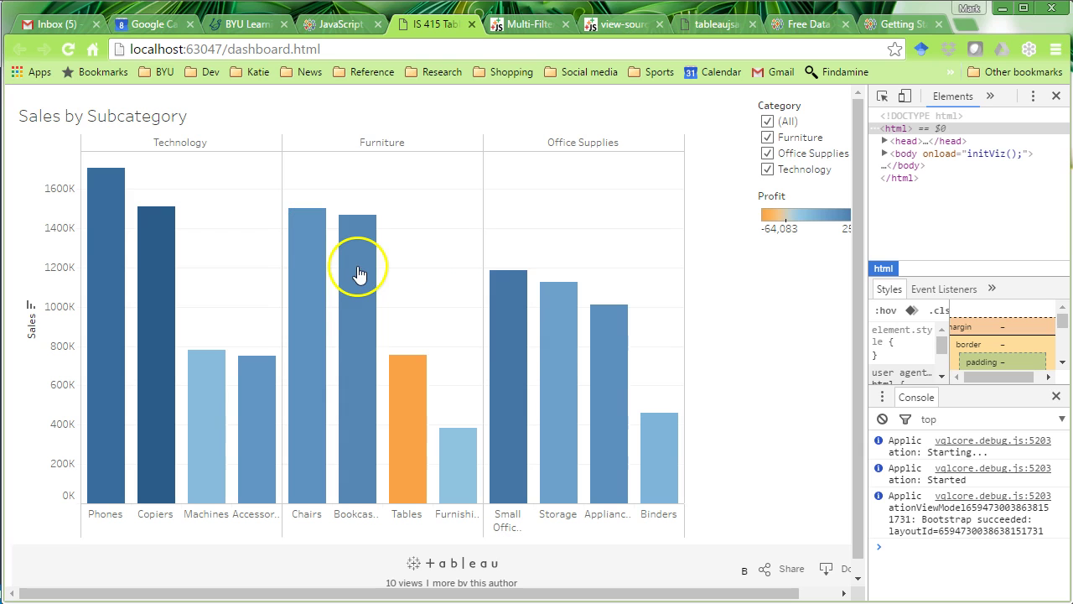
Reload the dashboard in Chrome, then highlight the onFirstInteractive block on lines 12–15.
{"action": "key", "text": "alt+Tab"}
{"action": "left_click", "coordinate": [429, 48]}
{"action": "key", "text": "Return"}
{"action": "left_click", "coordinate": [834, 253]}
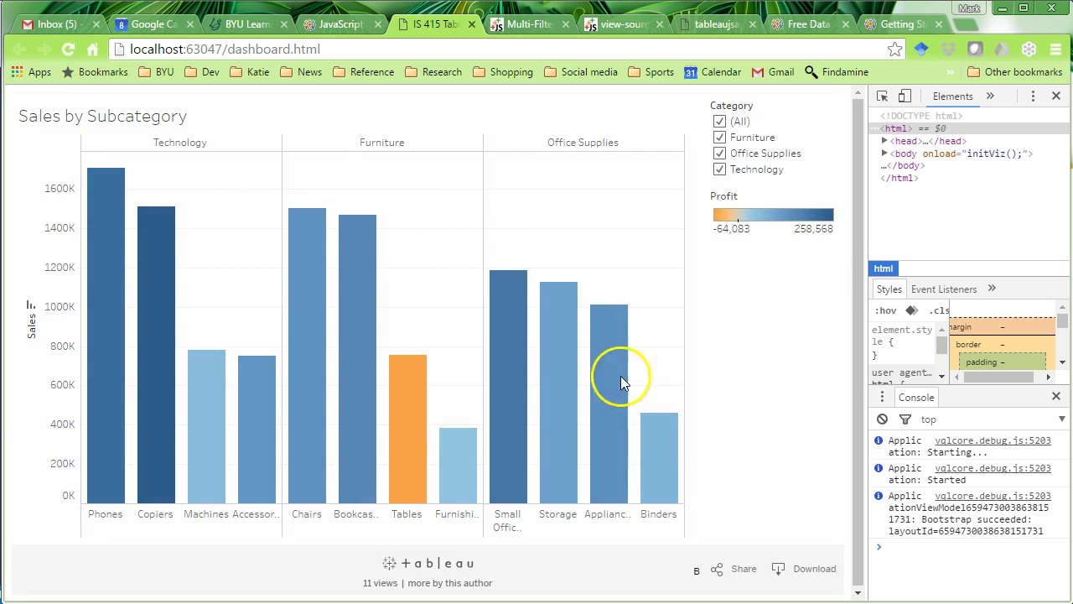
{"action": "key", "text": "alt+Tab"}
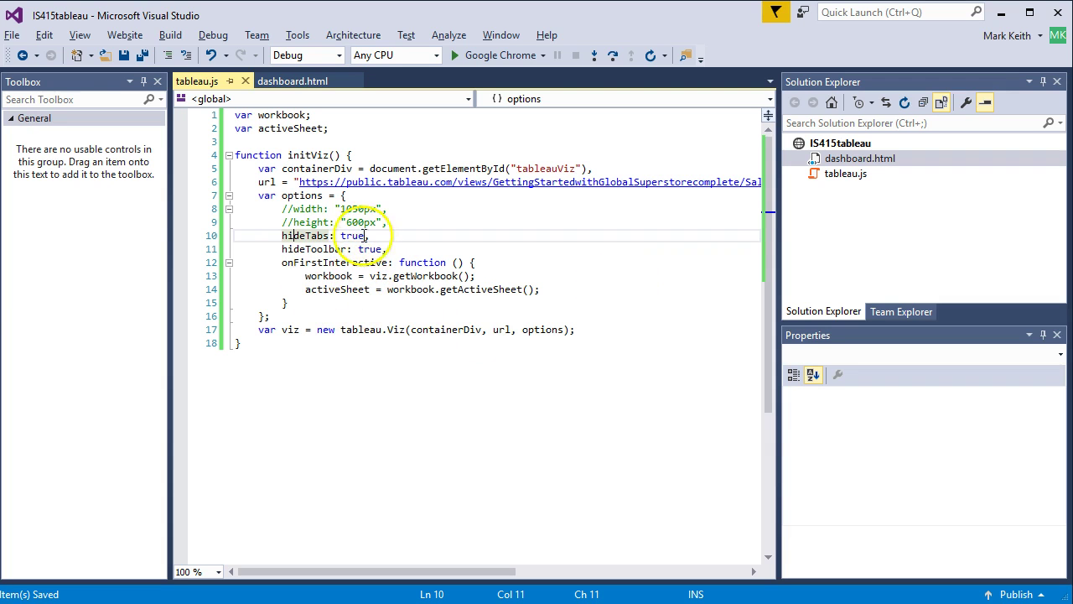
{"action": "left_click_drag", "start_coordinate": [281, 263], "coordinate": [295, 302]}
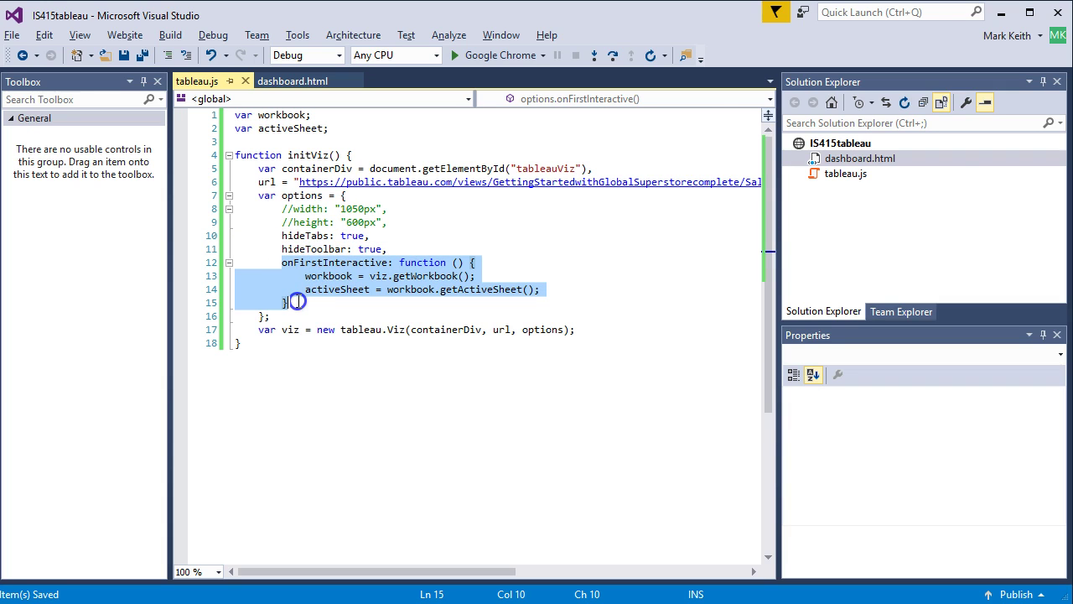
{"action": "key", "text": "alt+Tab"}
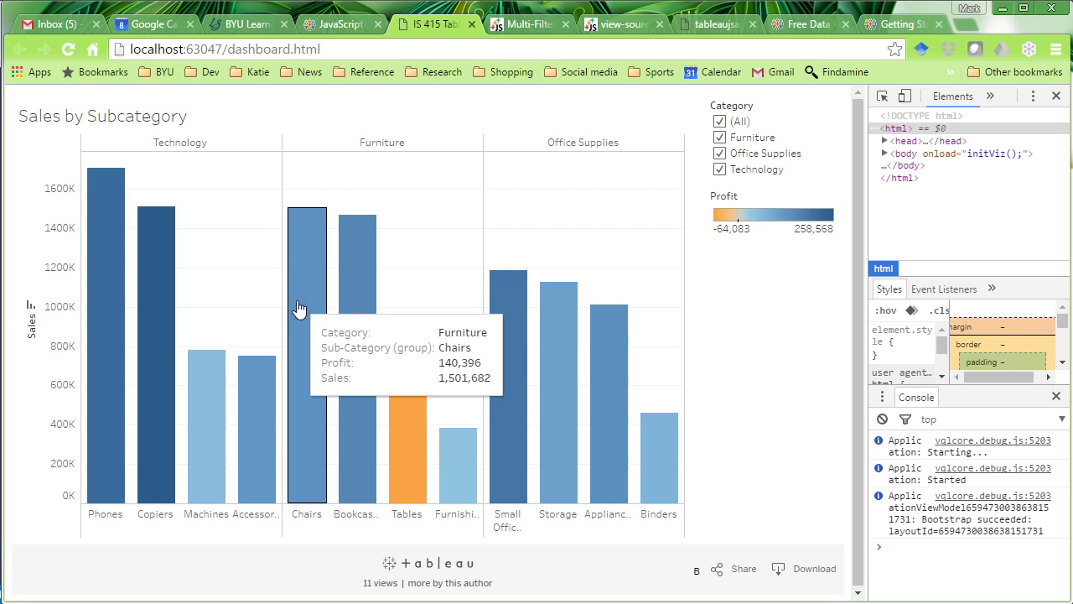
Add the tutorial's $(initializeViz); line after initViz at the end of tableau.js and save.
{"action": "left_click", "coordinate": [336, 25]}
{"action": "left_click_drag", "start_coordinate": [1036, 445], "coordinate": [1036, 526]}
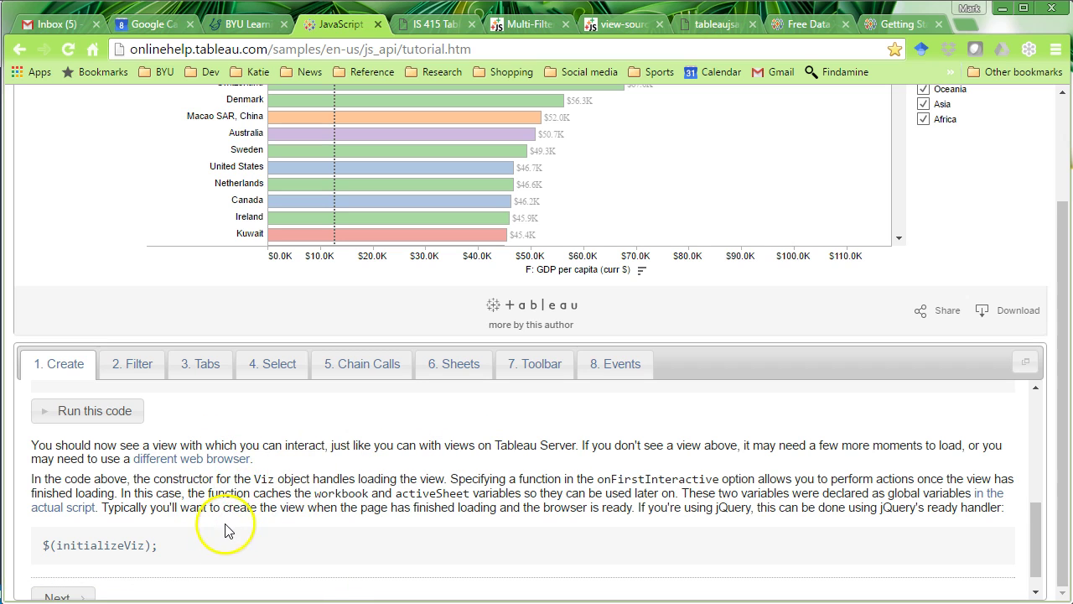
{"action": "left_click_drag", "start_coordinate": [45, 545], "coordinate": [163, 547]}
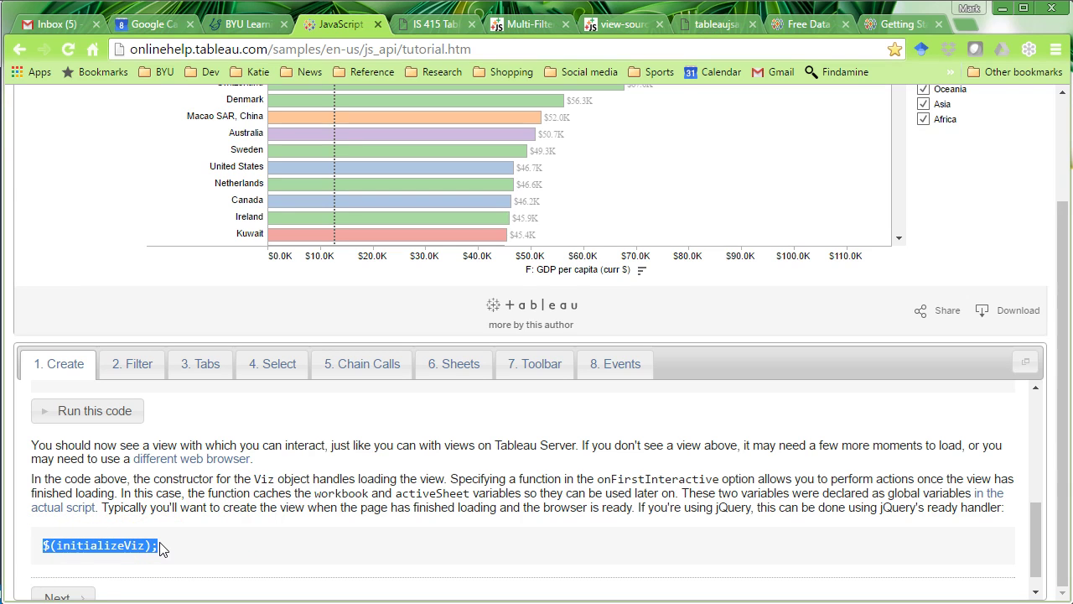
{"action": "key", "text": "alt+Tab"}
{"action": "left_click", "coordinate": [384, 388]}
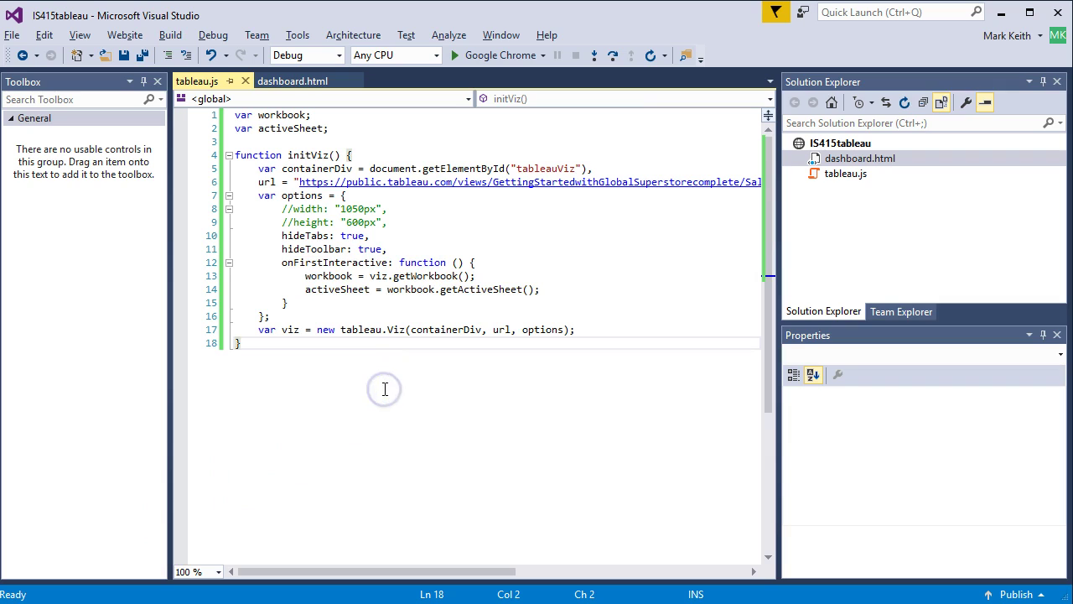
{"action": "key", "text": "Return"}
{"action": "key", "text": "Return"}
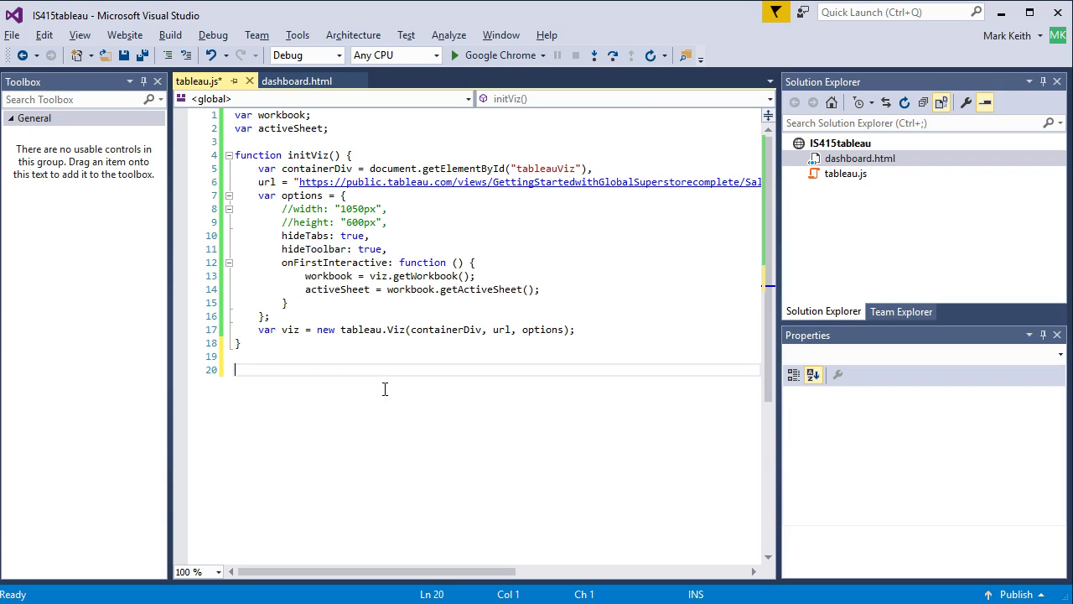
{"action": "key", "text": "Return"}
{"action": "key", "text": "Return"}
{"action": "key", "text": "ctrl+s"}
Reload the localhost dashboard, which now reports a '$ is not defined' console error.
{"action": "key", "text": "alt+Tab"}
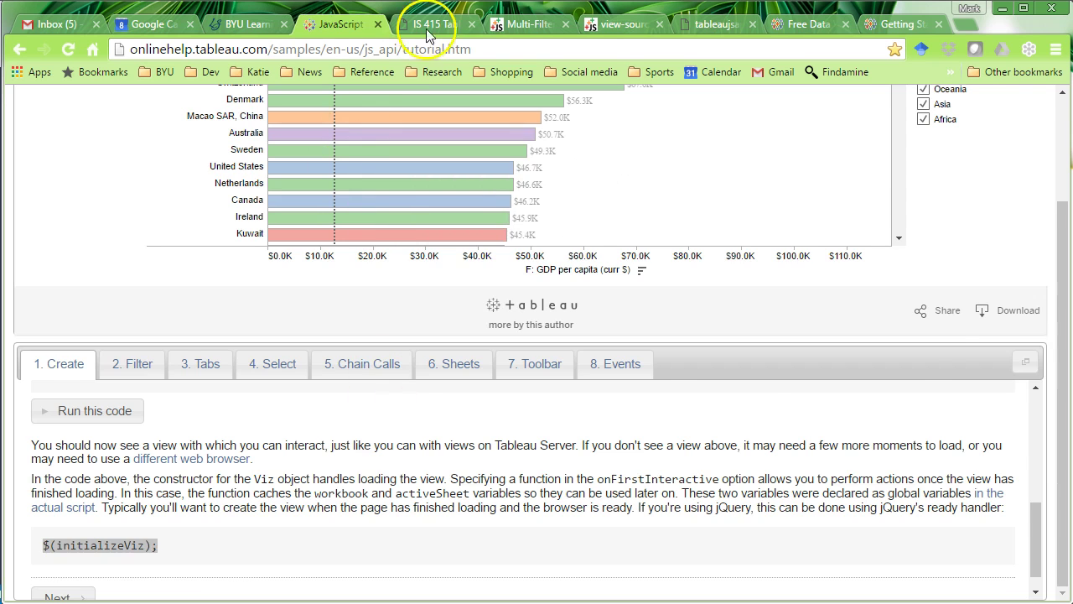
{"action": "left_click", "coordinate": [447, 24]}
{"action": "left_click", "coordinate": [431, 41]}
{"action": "key", "text": "Return"}
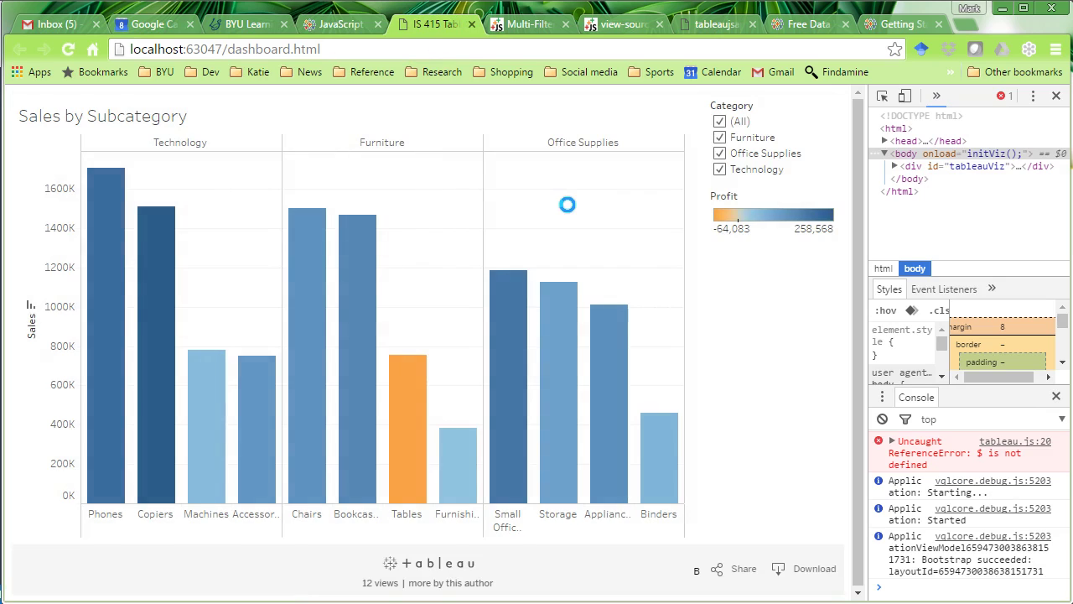
{"action": "key", "text": "alt+Tab"}
{"action": "key", "text": "alt+Tab"}
Advance the JavaScript API tutorial to its 2. Filter step.
{"action": "left_click", "coordinate": [331, 24]}
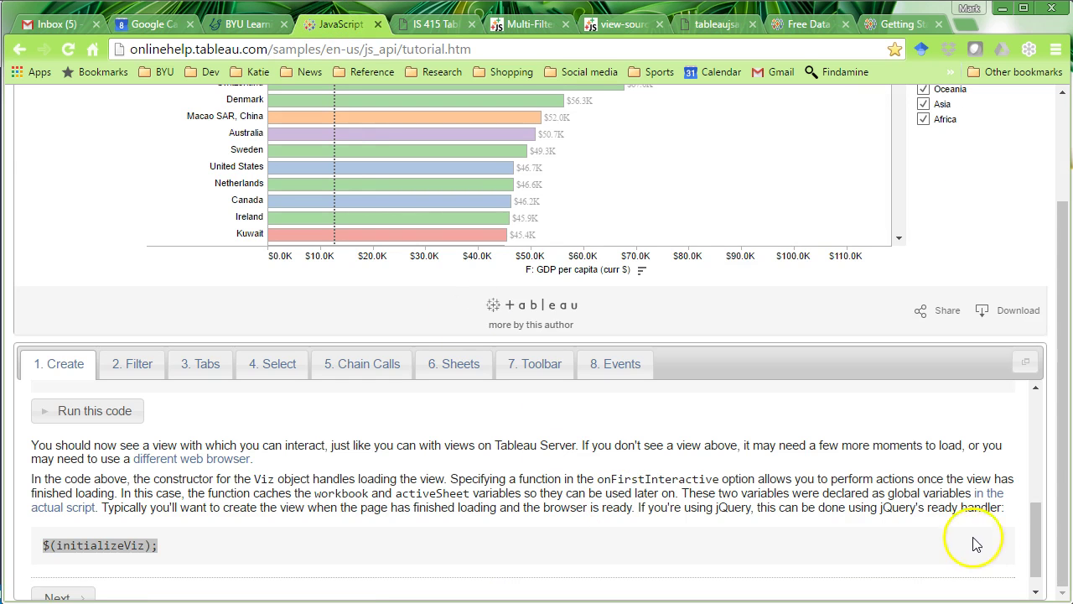
{"action": "scroll", "coordinate": [1036, 542], "scroll_direction": "down", "scroll_amount": 1}
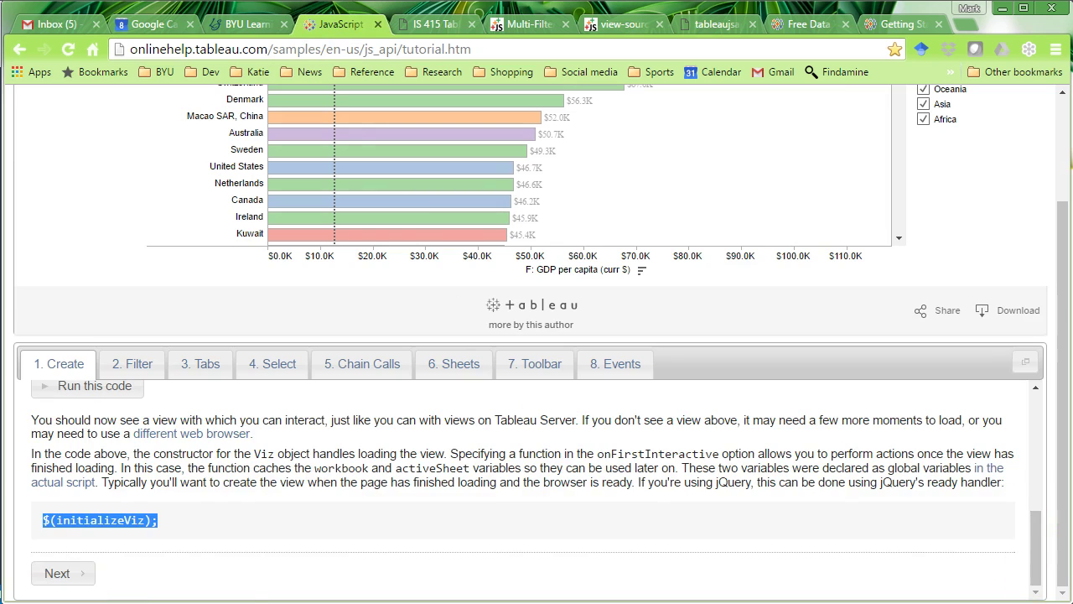
{"action": "left_click", "coordinate": [82, 573]}
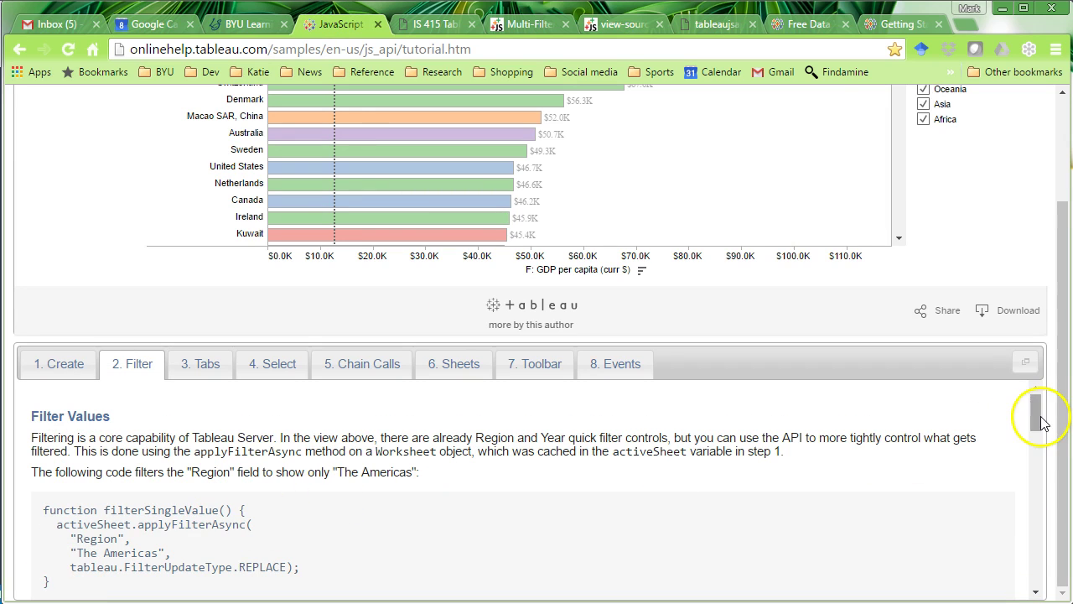
{"action": "scroll", "coordinate": [1039, 423], "scroll_direction": "down", "scroll_amount": 1}
{"action": "scroll", "coordinate": [1039, 429], "scroll_direction": "up", "scroll_amount": 1}
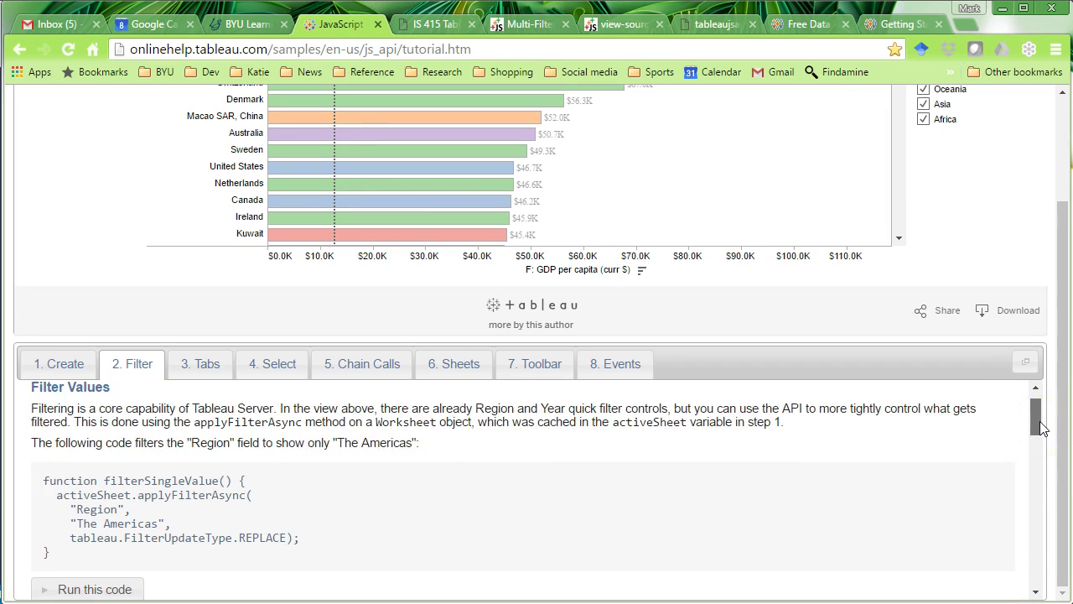
{"action": "left_click_drag", "start_coordinate": [1041, 428], "coordinate": [1043, 431]}
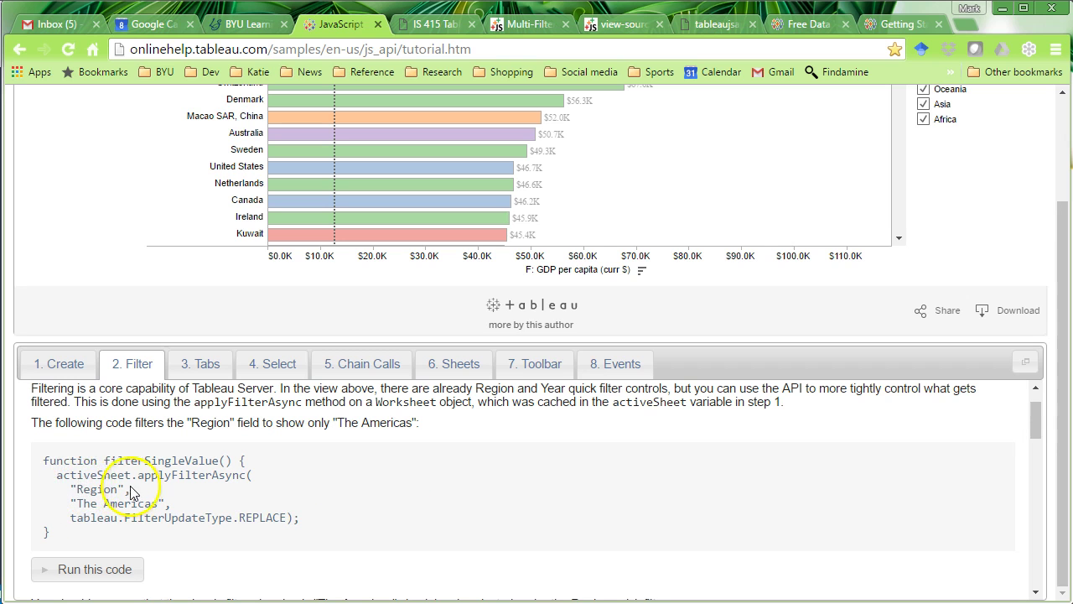
{"action": "key", "text": "alt+Tab"}
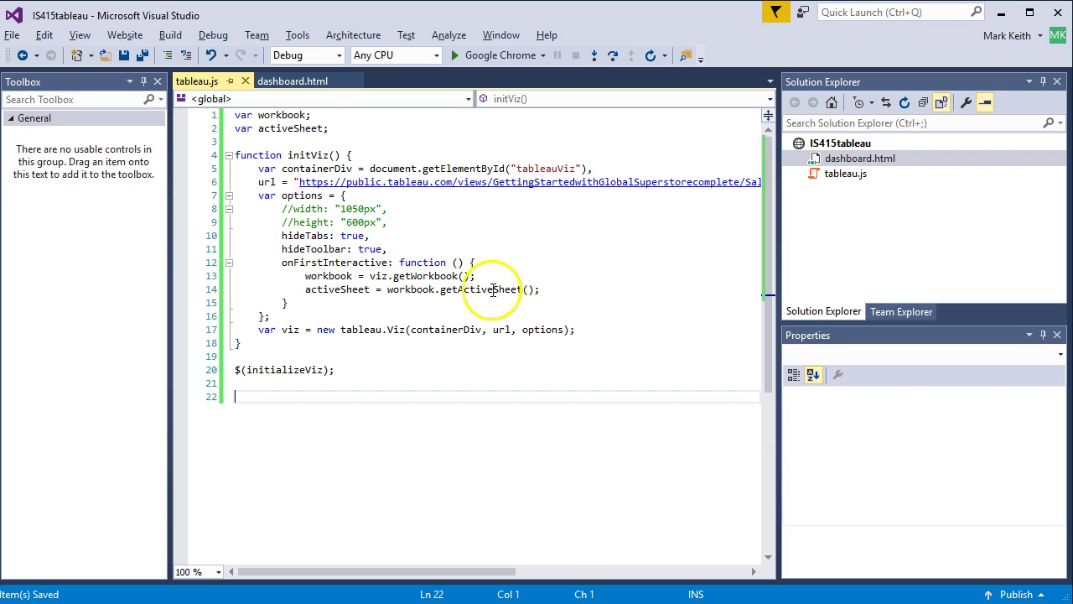
{"action": "key", "text": "alt+Tab"}
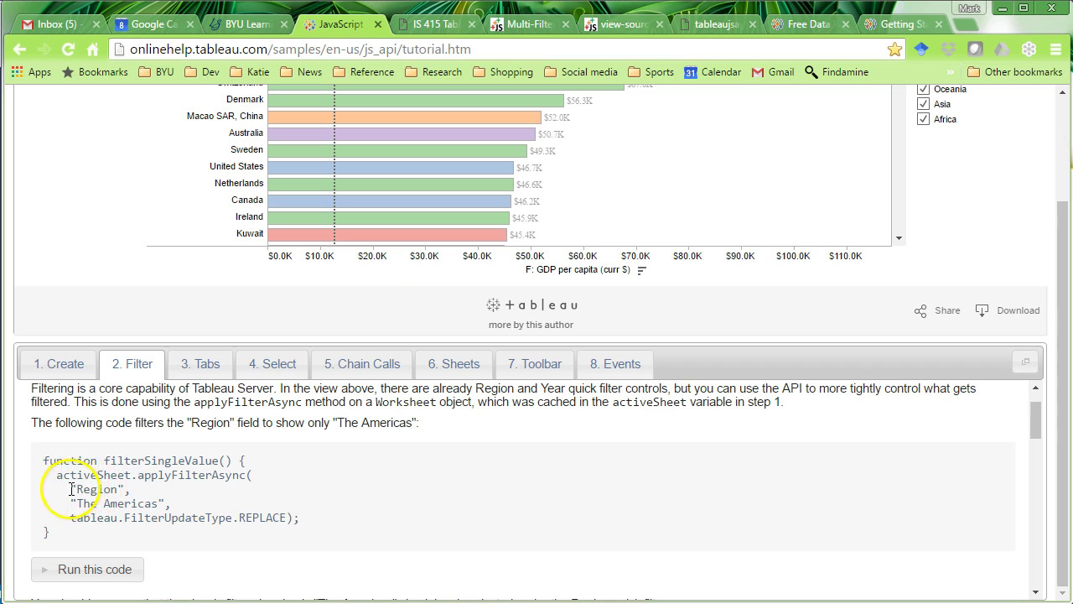
Run the Region = The Americas filter sample and select the filterSingleValue function.
{"action": "left_click_drag", "start_coordinate": [72, 489], "coordinate": [138, 491]}
{"action": "left_click_drag", "start_coordinate": [71, 503], "coordinate": [183, 503]}
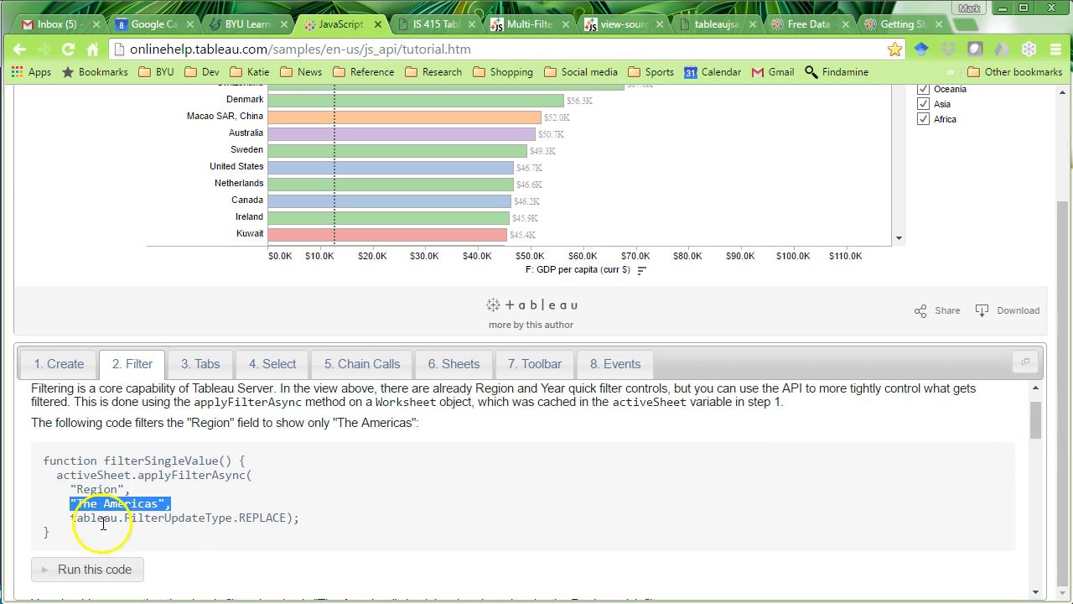
{"action": "left_click", "coordinate": [105, 569]}
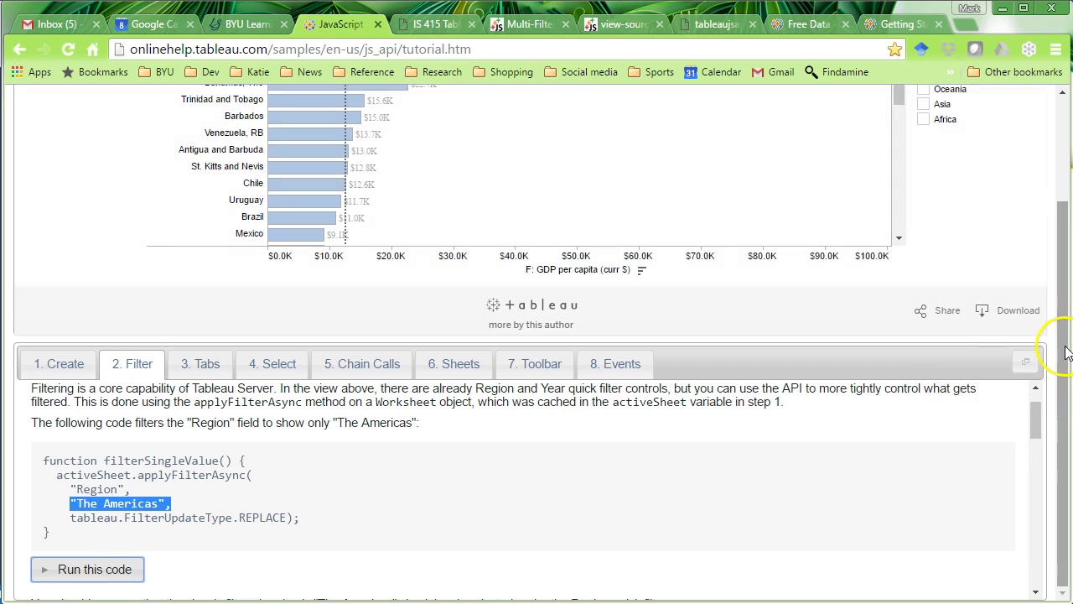
{"action": "left_click_drag", "start_coordinate": [1065, 353], "coordinate": [1053, 251]}
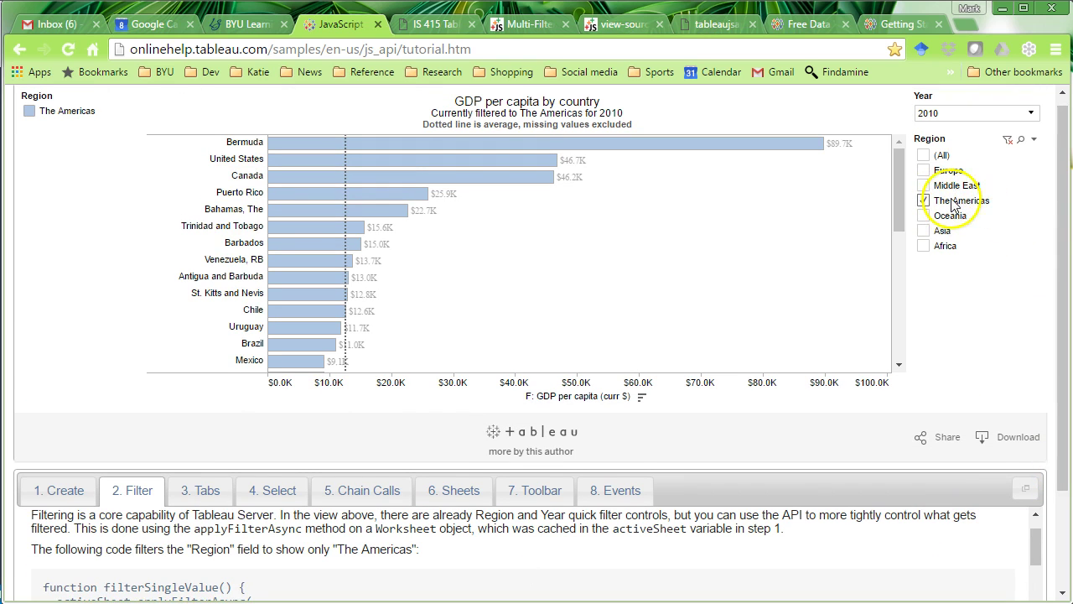
{"action": "left_click_drag", "start_coordinate": [1061, 198], "coordinate": [1058, 355]}
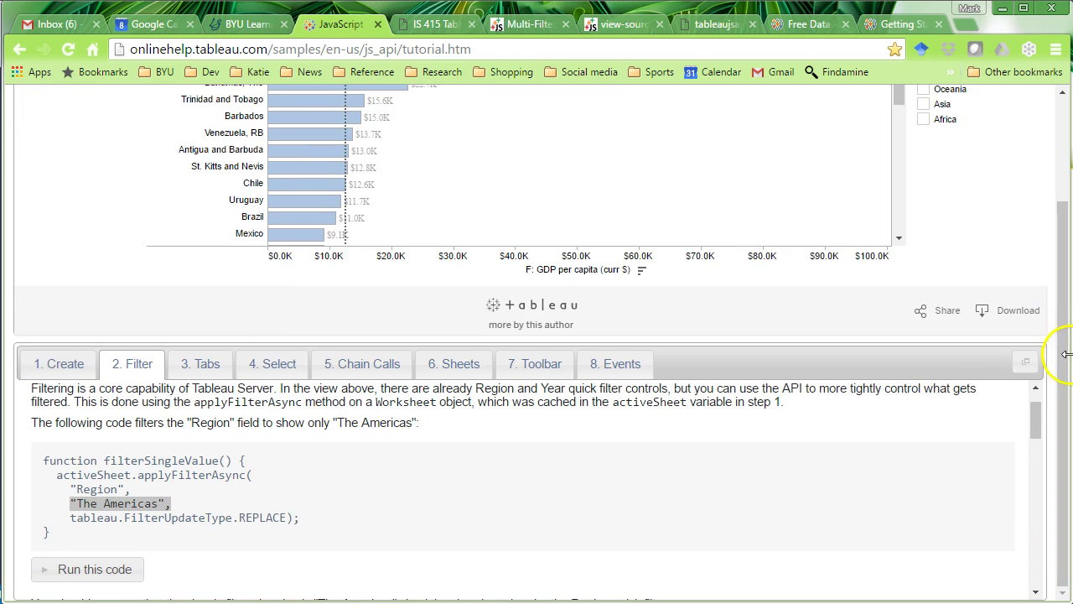
{"action": "left_click_drag", "start_coordinate": [30, 460], "coordinate": [71, 553]}
{"action": "key", "text": "ctrl+c"}
{"action": "key", "text": "alt+Tab"}
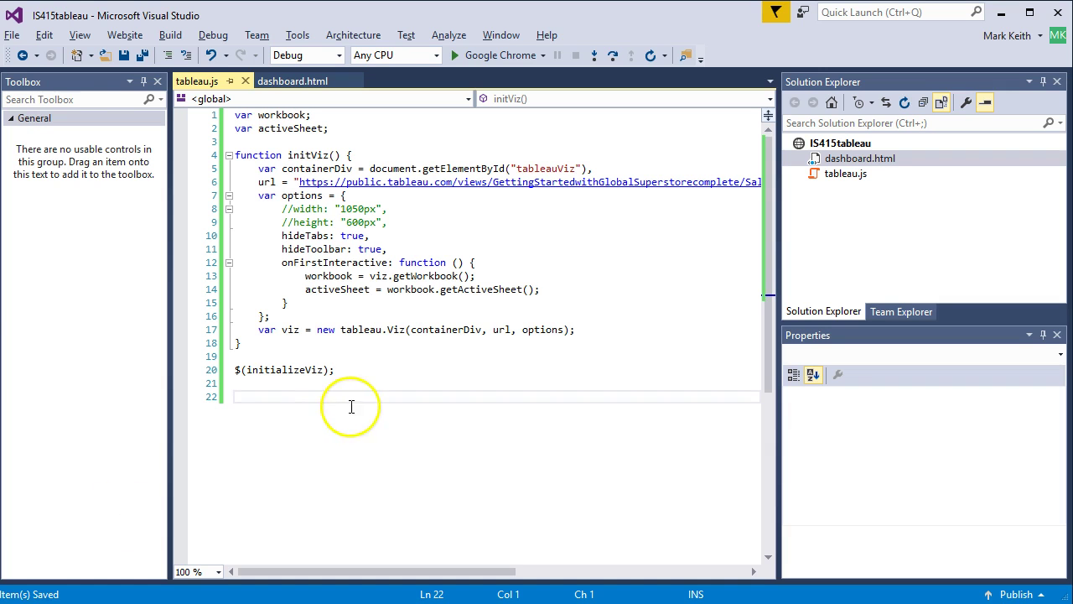
Paste the filterSingleValue function at the end of tableau.js.
{"action": "key", "text": "ctrl+v"}
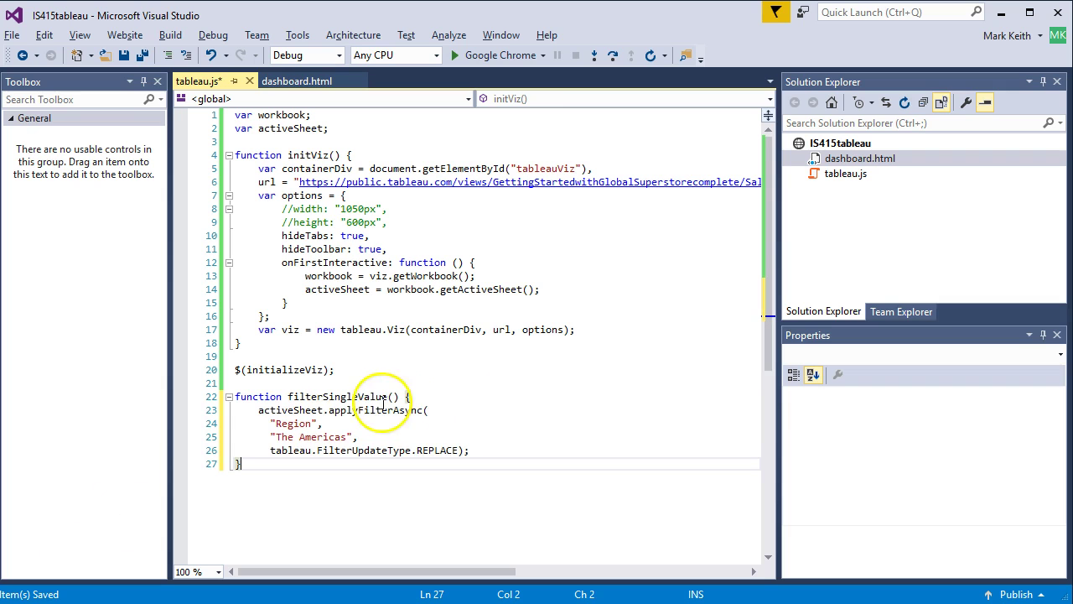
{"action": "key", "text": "alt+Tab"}
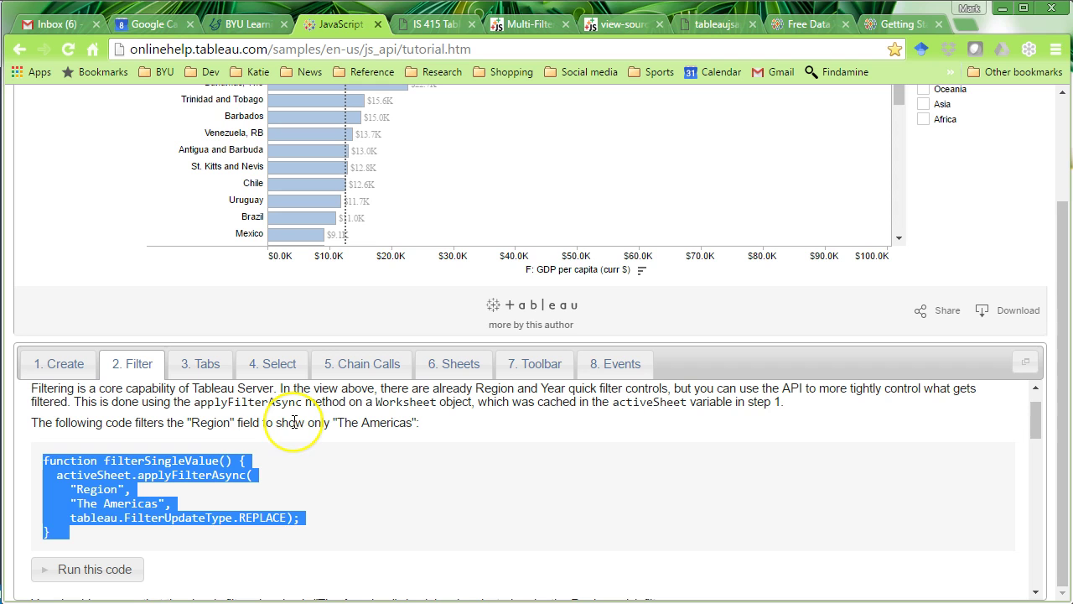
{"action": "key", "text": "alt+Tab"}
{"action": "key", "text": "alt+Tab"}
Inspect the dashboard's Category quick filter and its Furniture value in Chrome.
{"action": "left_click", "coordinate": [430, 25]}
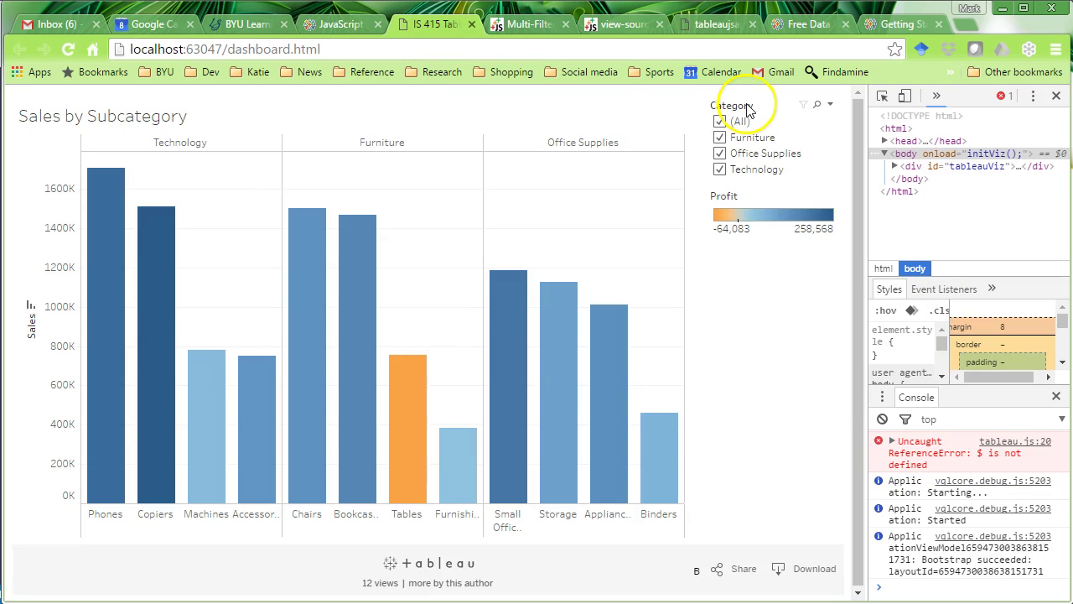
{"action": "left_click", "coordinate": [339, 26]}
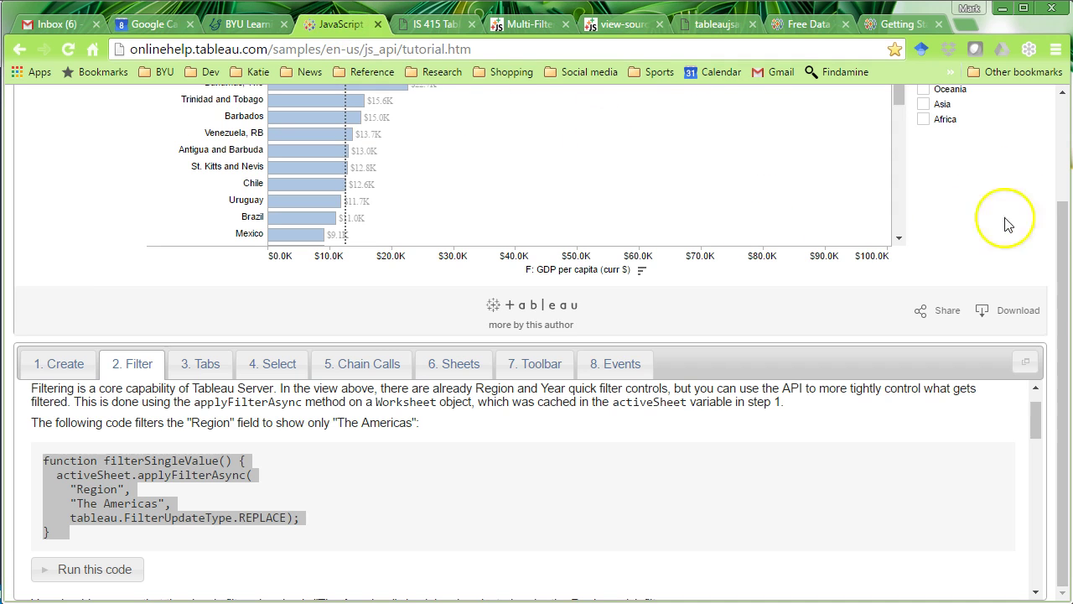
{"action": "left_click_drag", "start_coordinate": [1067, 253], "coordinate": [1059, 75]}
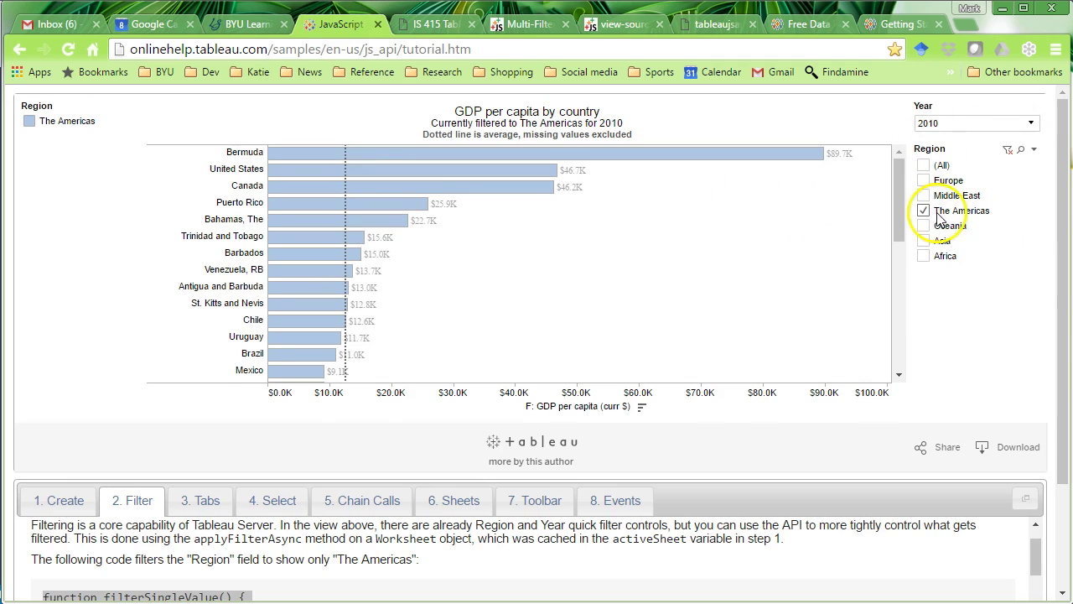
{"action": "left_click", "coordinate": [426, 24]}
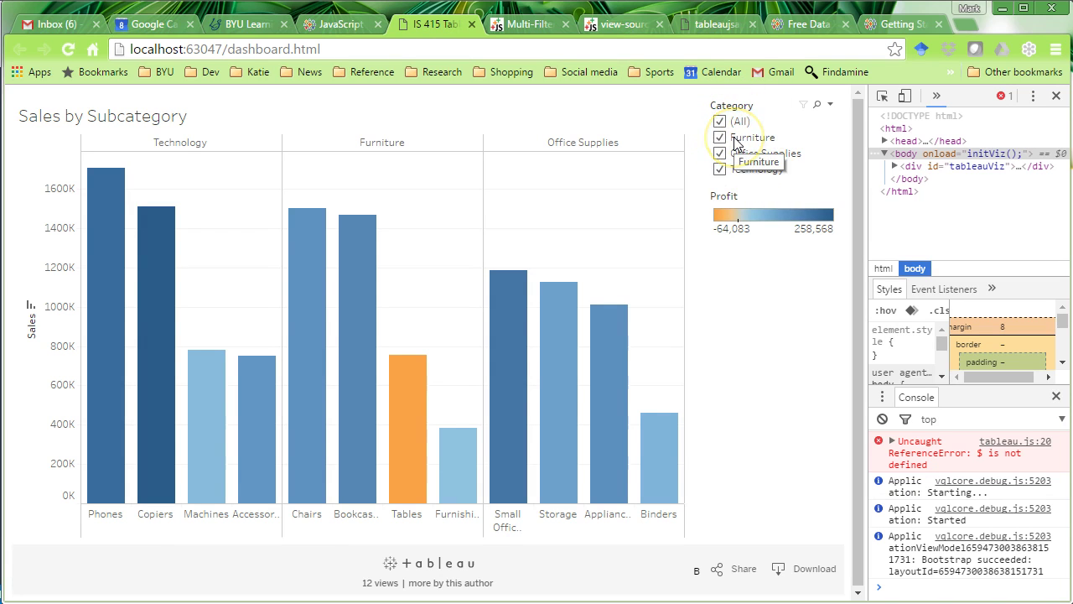
{"action": "key", "text": "alt+Tab"}
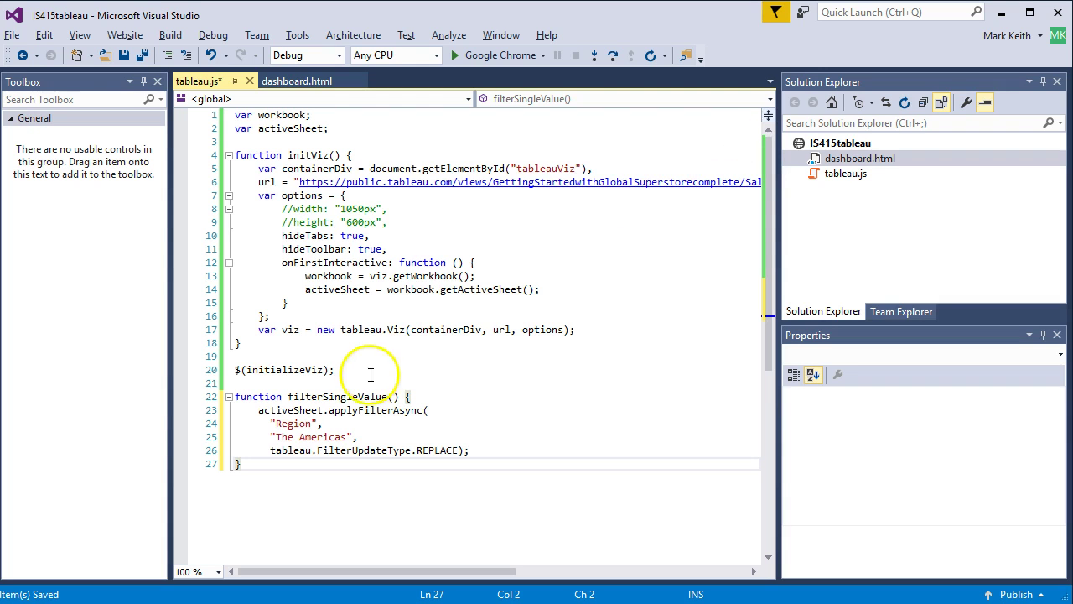
Change the filter field name in tableau.js from Region to Category.
{"action": "double_click", "coordinate": [302, 426]}
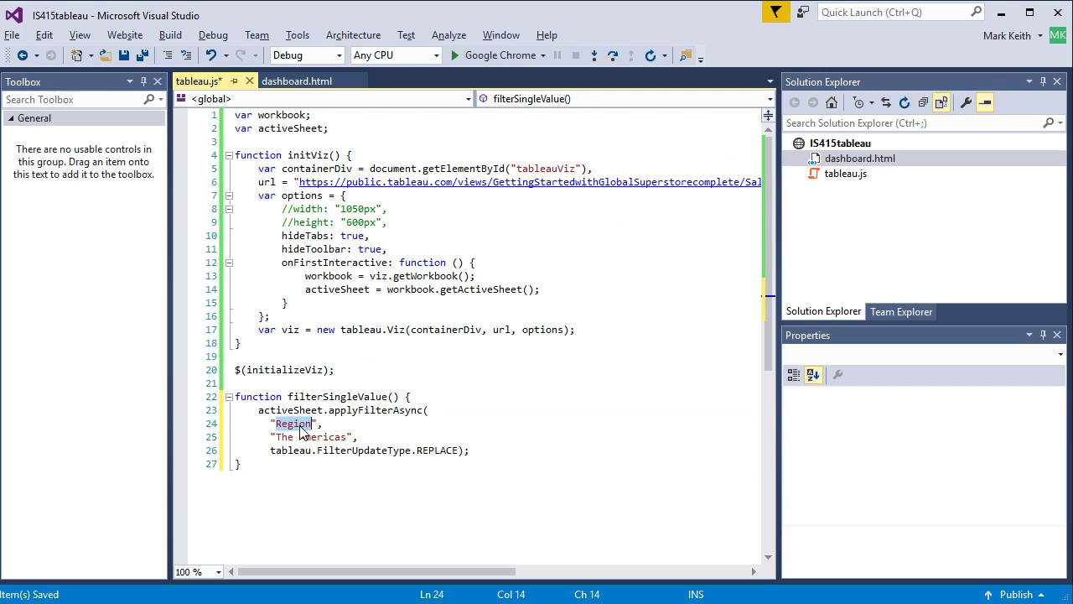
{"action": "type", "text": "Categories"}
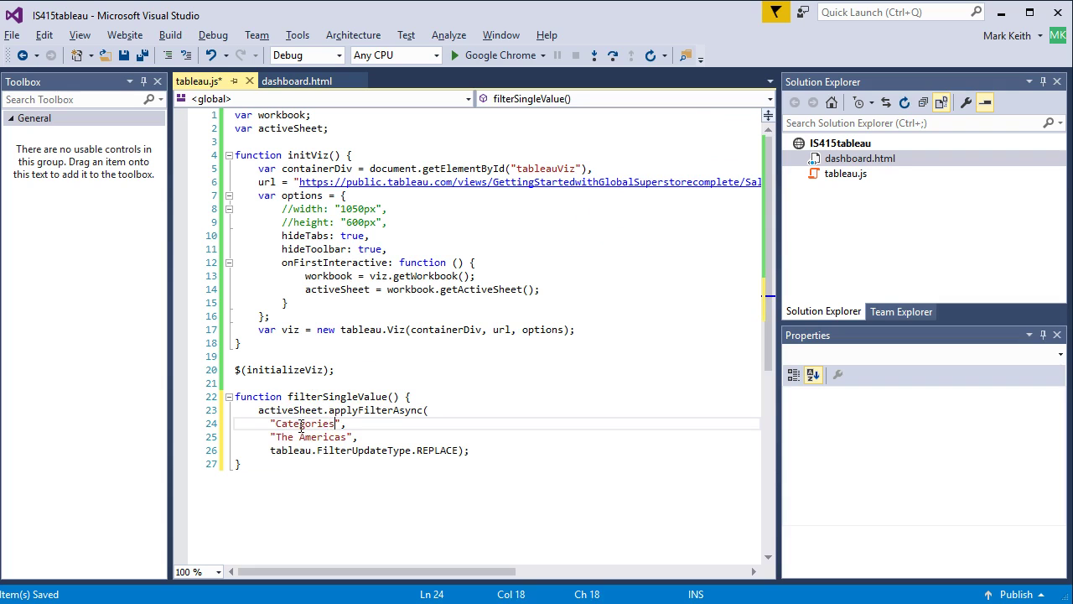
{"action": "key", "text": "alt+Tab"}
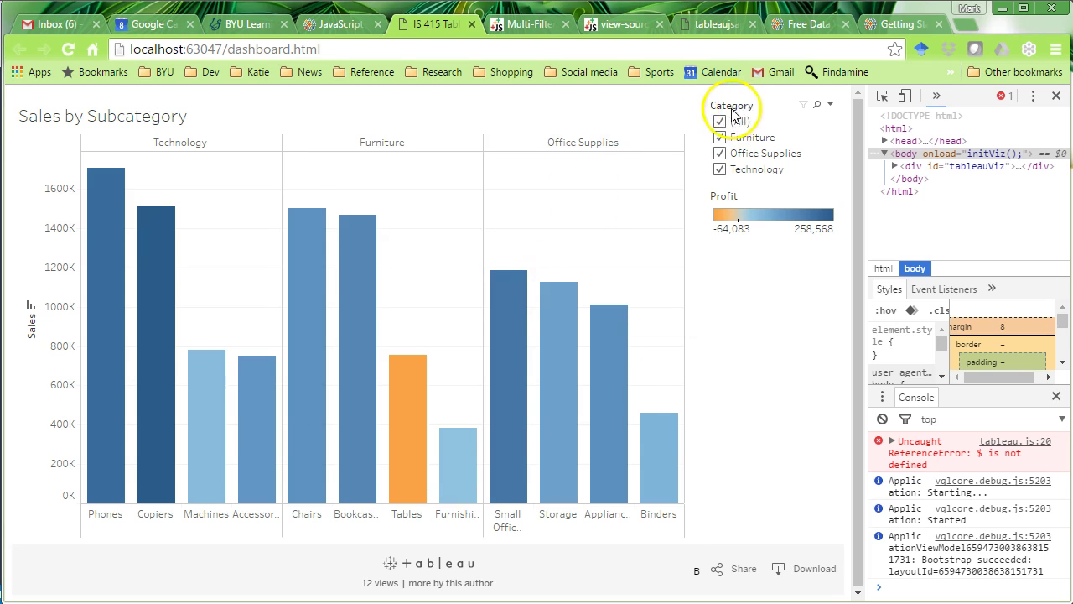
{"action": "key", "text": "alt+Tab"}
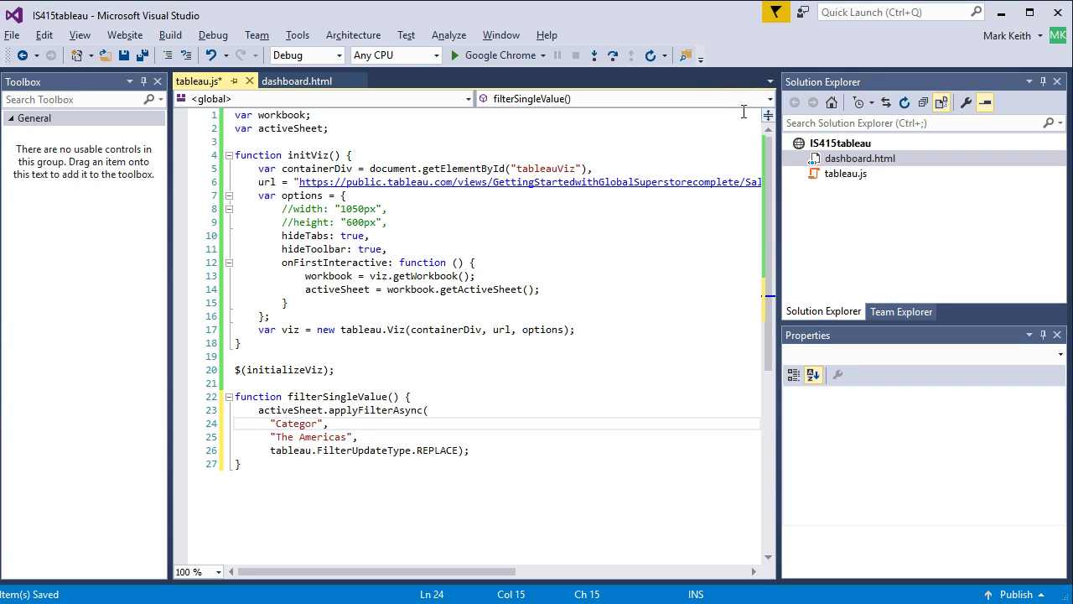
Replace the filter value The Americas with Furniture in the applyFilterAsync call.
{"action": "key", "text": "Down"}
{"action": "key", "text": "ctrl+shift+Left"}
{"action": "key", "text": "ctrl+shift+Left"}
{"action": "key", "text": "Left"}
{"action": "key", "text": "ctrl+shift+Right"}
{"action": "key", "text": "ctrl+shift+Right"}
{"action": "type", "text": "F"}
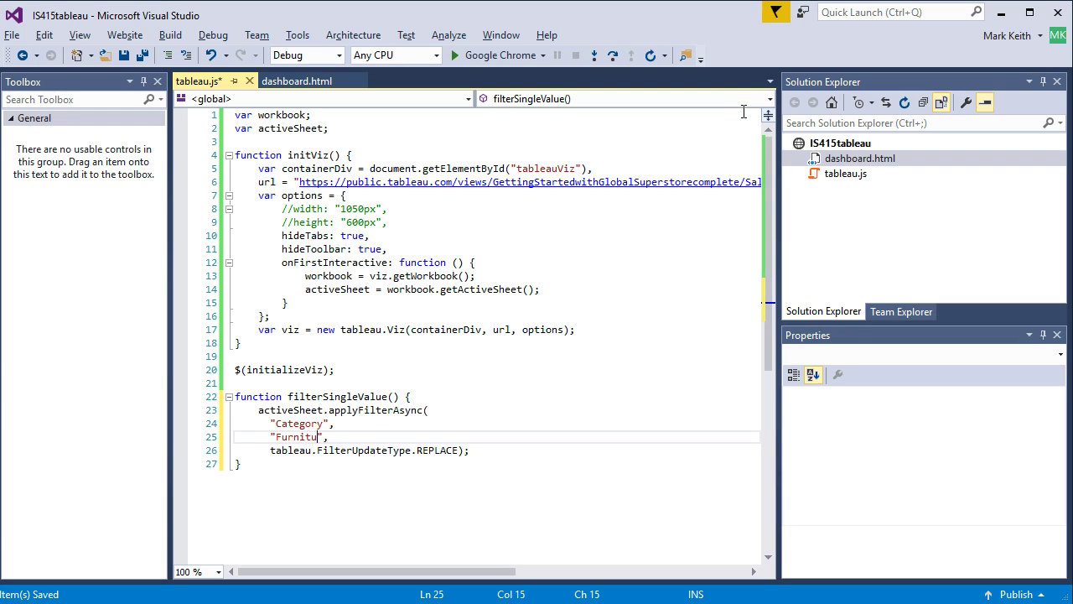
{"action": "key", "text": "Down"}
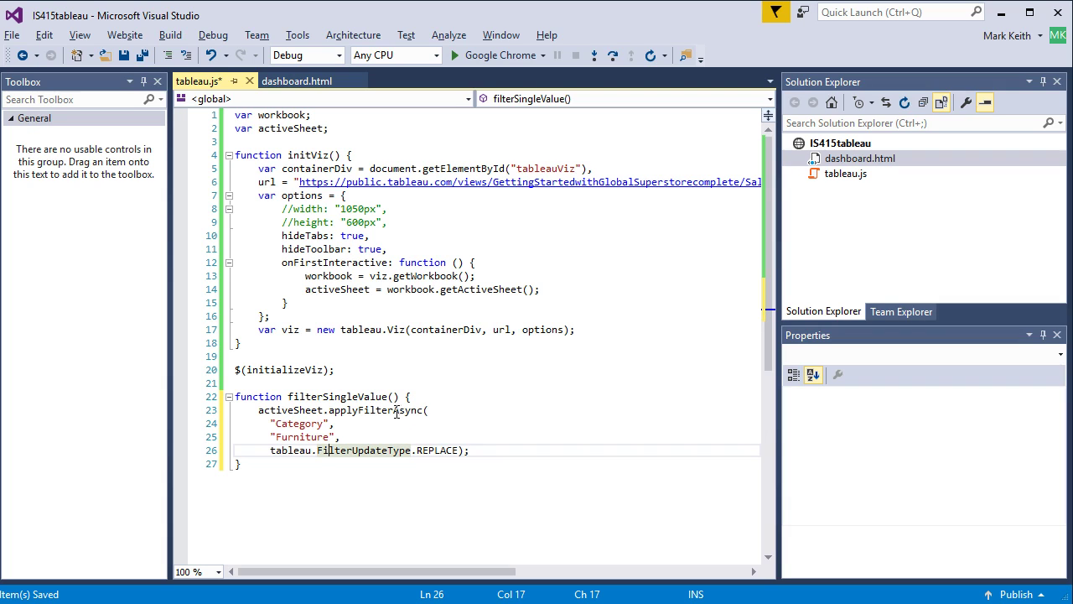
{"action": "left_click", "coordinate": [357, 411]}
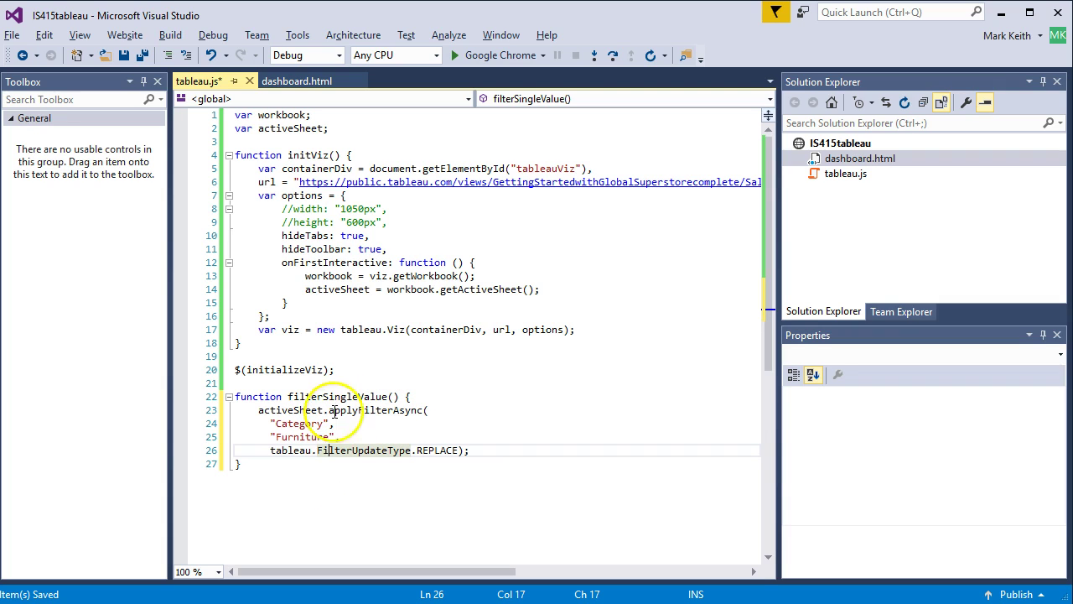
{"action": "left_click_drag", "start_coordinate": [328, 409], "coordinate": [426, 409]}
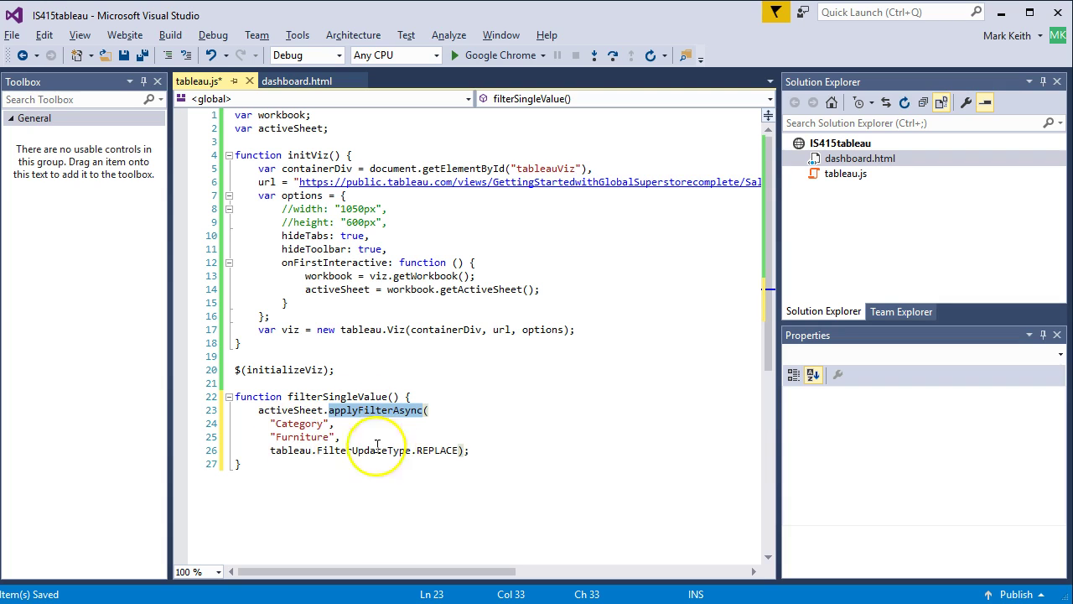
In dashboard.html, add <form name="tableau" id="tableau"> below the body tag.
{"action": "left_click", "coordinate": [280, 80]}
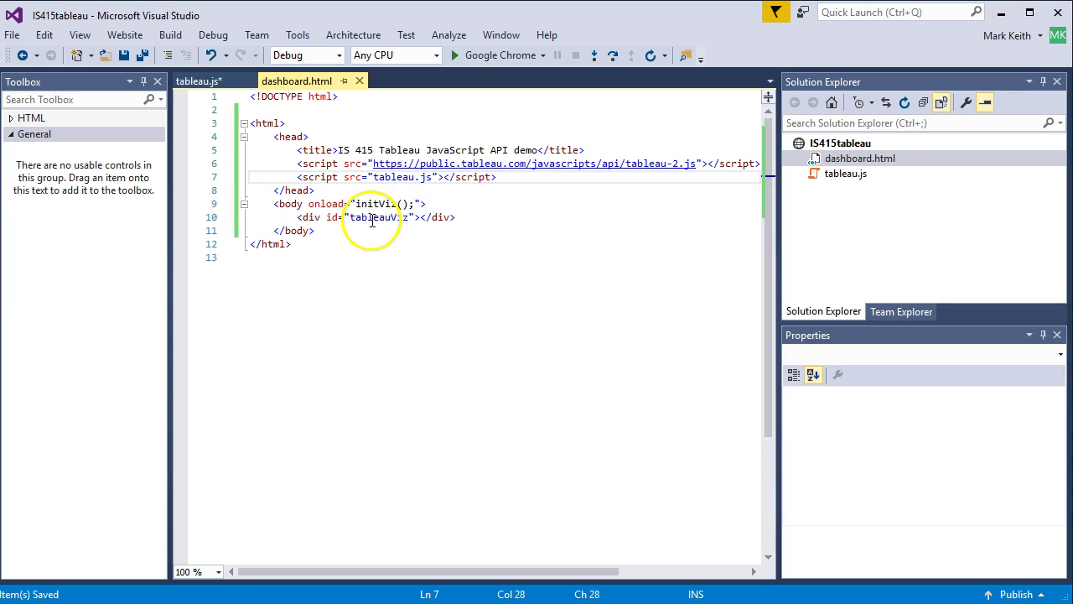
{"action": "left_click", "coordinate": [470, 204]}
{"action": "key", "text": "Return"}
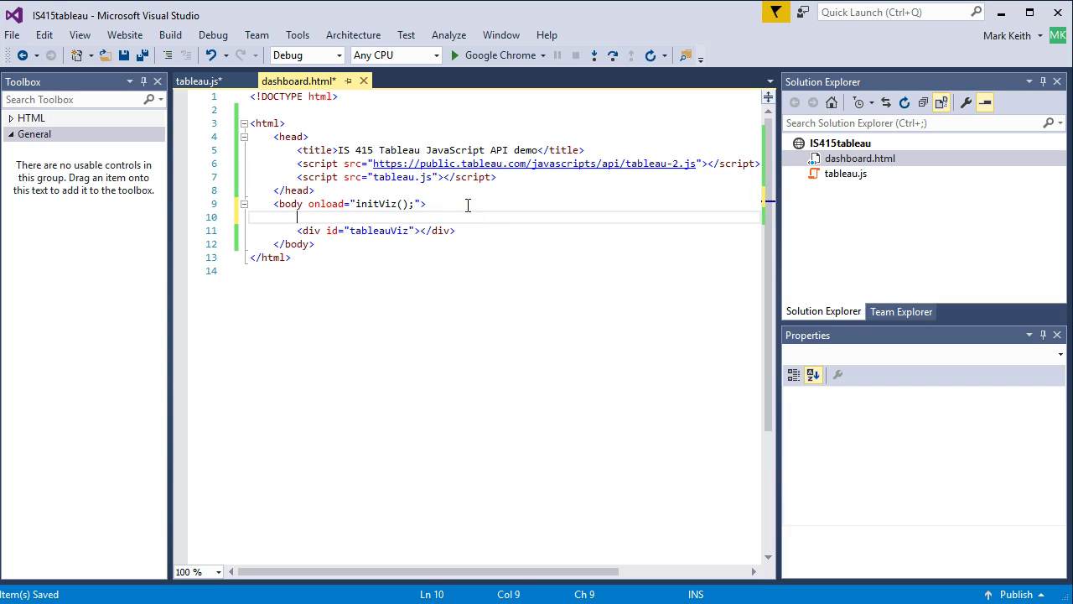
{"action": "type", "text": "<form name=\"tableau\" id=\""}
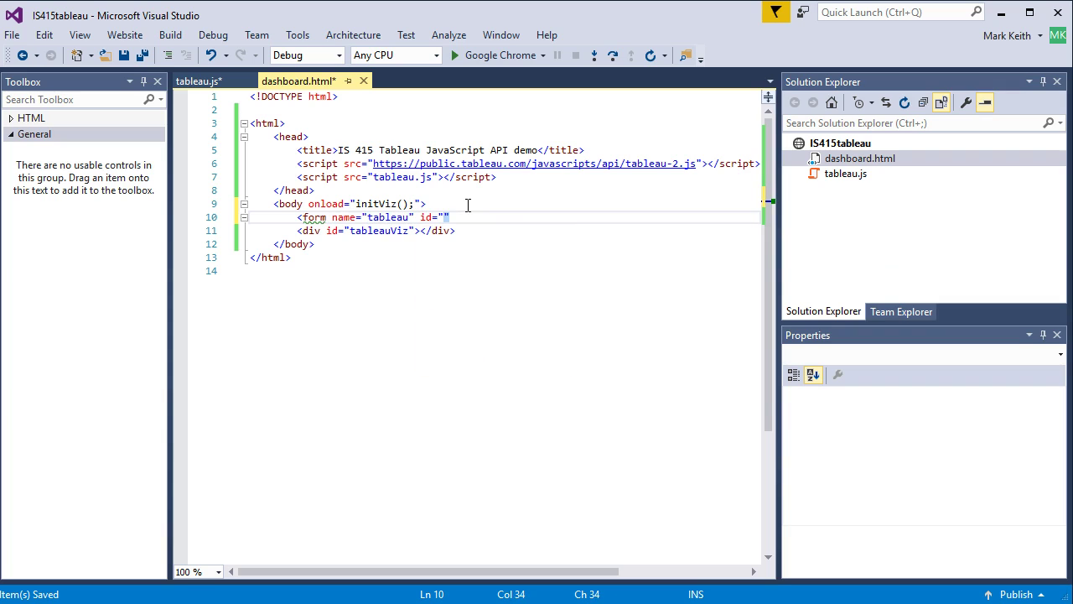
{"action": "type", "text": "tablea"}
{"action": "key", "text": "BackSpace"}
{"action": "key", "text": "BackSpace"}
{"action": "type", "text": "eau\">"}
Move the closing </form> tag below the tableauViz div and add a blank line above the div.
{"action": "left_click_drag", "start_coordinate": [537, 217], "coordinate": [496, 217]}
{"action": "key", "text": "ctrl+x"}
{"action": "key", "text": "Down"}
{"action": "key", "text": "End"}
{"action": "key", "text": "Return"}
{"action": "key", "text": "ctrl+v"}
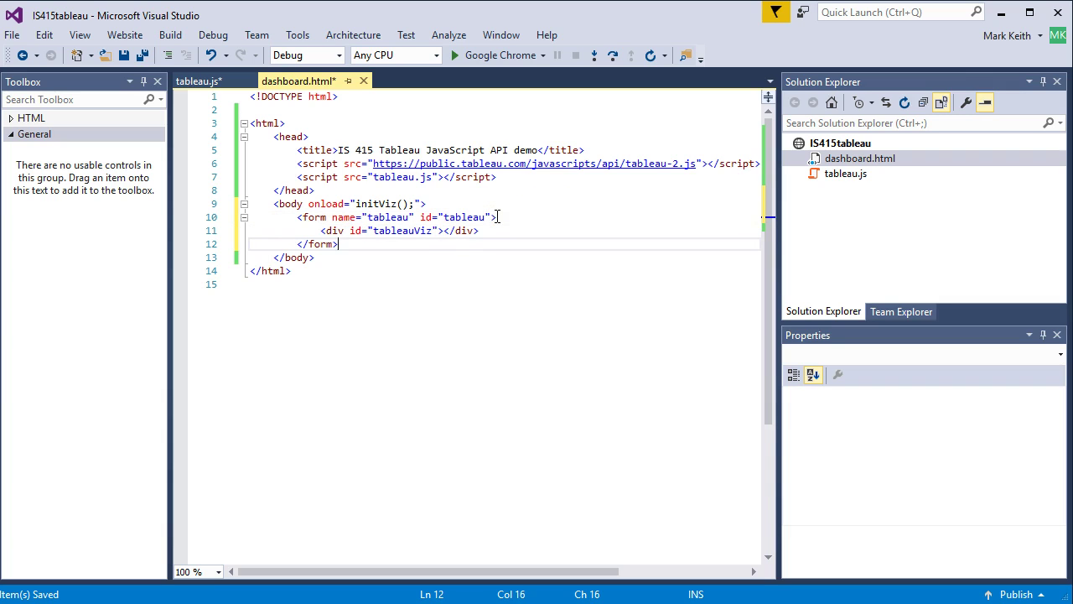
{"action": "key", "text": "Up"}
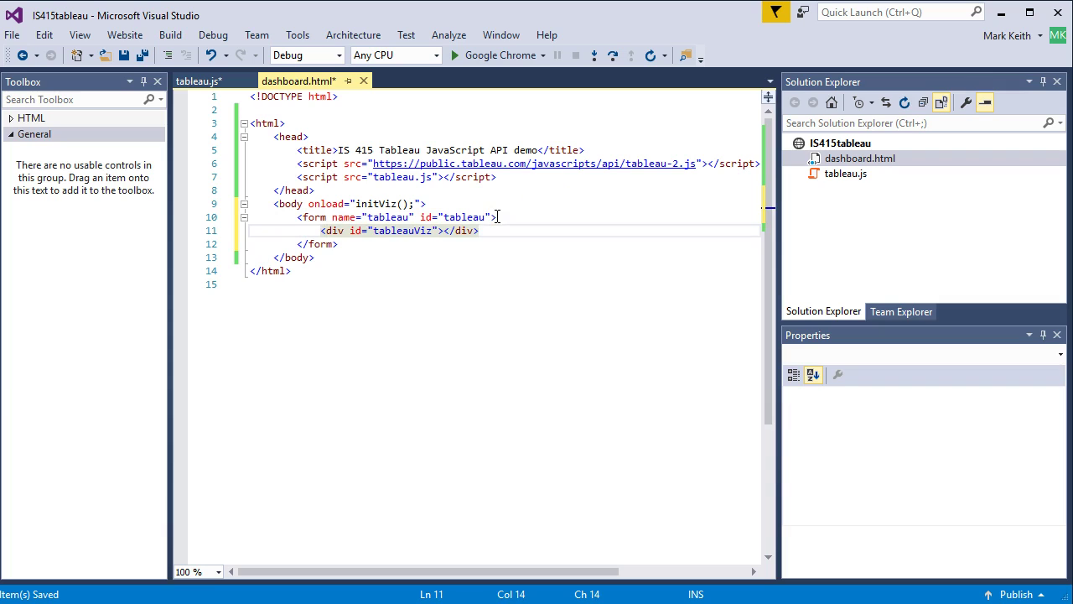
{"action": "key", "text": "Home"}
{"action": "key", "text": "Return"}
{"action": "key", "text": "Up"}
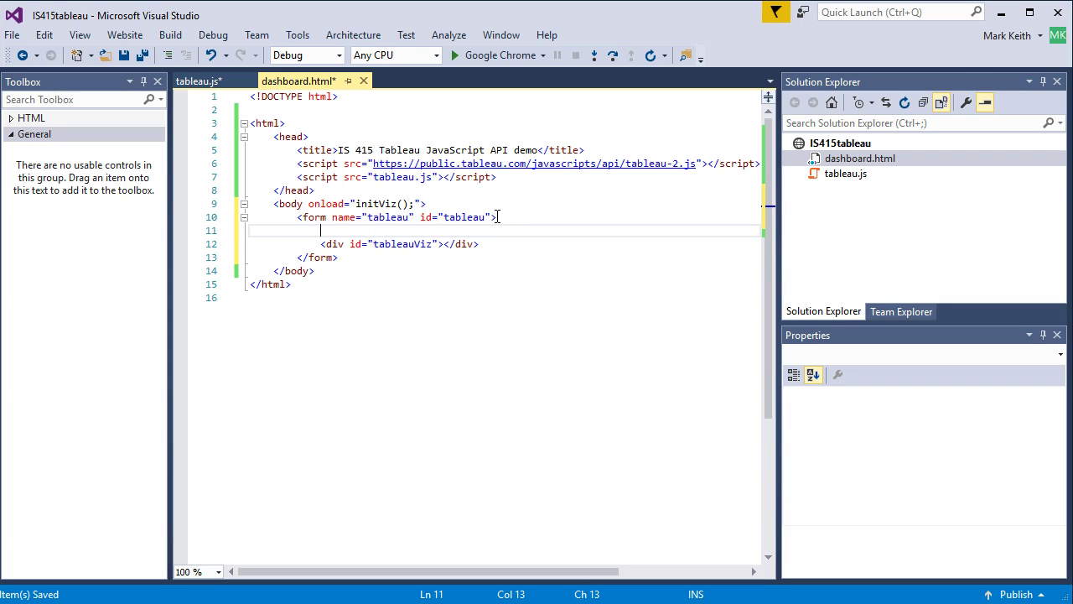
Add a button input named "test" with value "Run" and an onclick attribute.
{"action": "type", "text": "<input"}
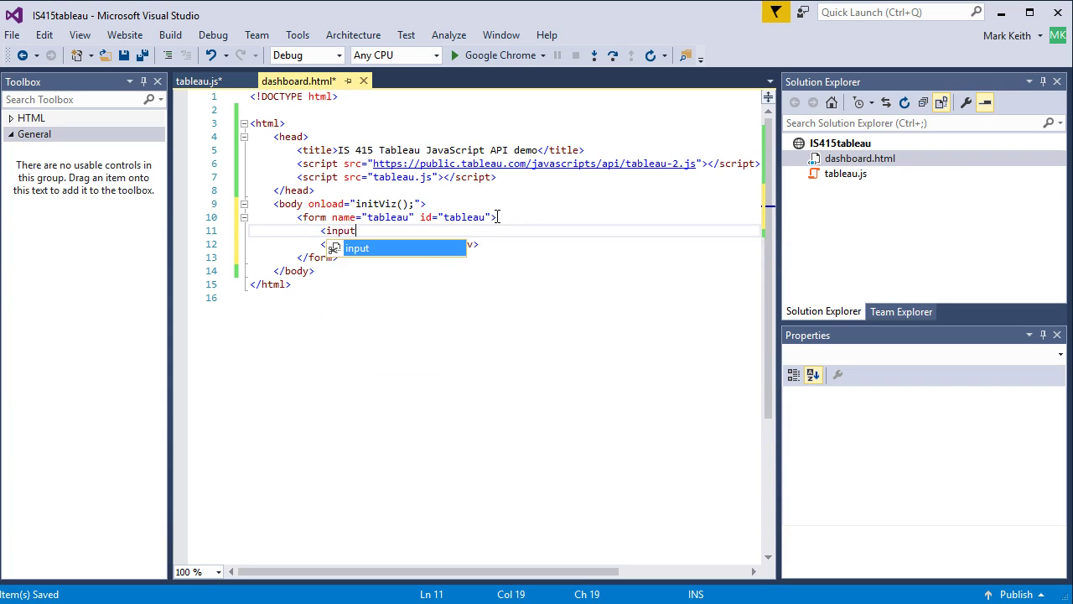
{"action": "type", "text": " type=\"bu"}
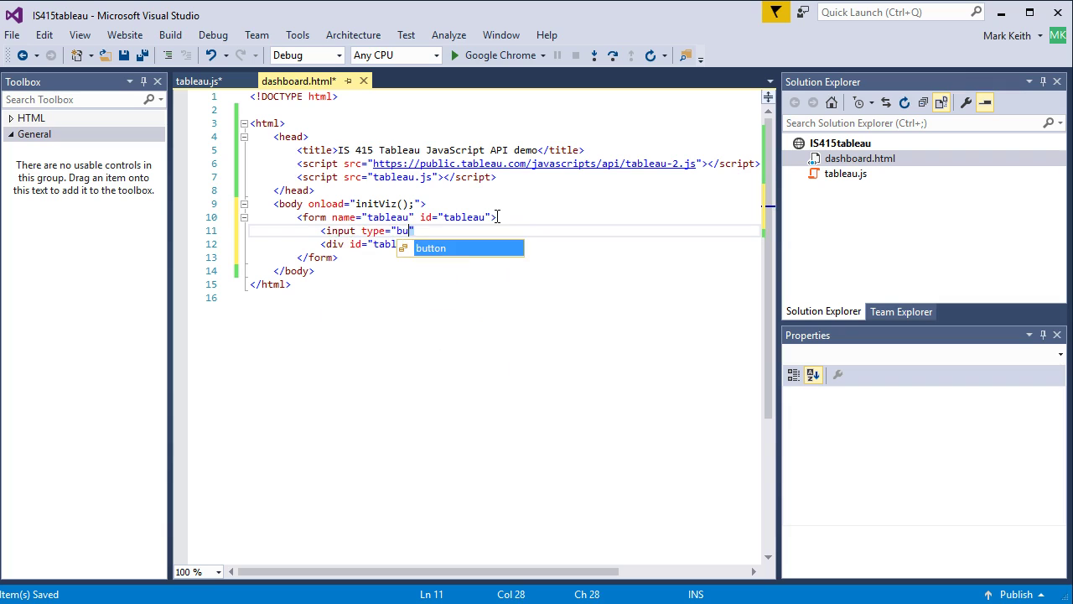
{"action": "key", "text": "Tab"}
{"action": "type", "text": "name=\""}
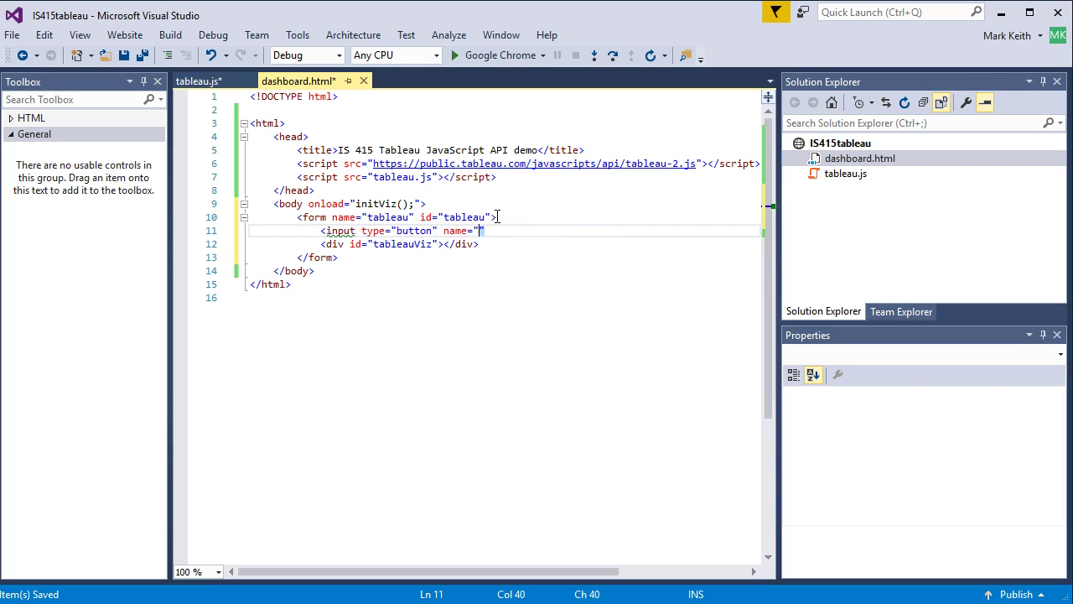
{"action": "type", "text": "\""}
{"action": "key", "text": "ctrl+shift+Left"}
{"action": "key", "text": "ctrl+shift+Left"}
{"action": "key", "text": "Right"}
{"action": "key", "text": "Left"}
{"action": "type", "text": "tes"}
{"action": "type", "text": "t\" "}
{"action": "type", "text": "value="}
{"action": "type", "text": "Reu"}
{"action": "key", "text": "BackSpace"}
{"action": "key", "text": "BackSpace"}
{"action": "type", "text": "un\" />"}
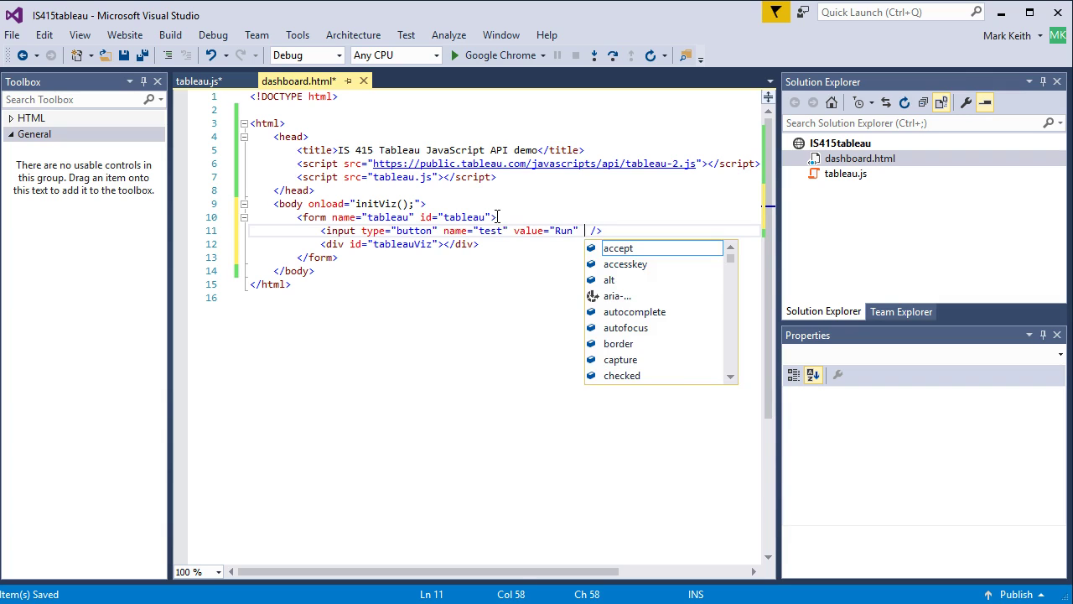
{"action": "type", "text": " co"}
{"action": "key", "text": "BackSpace"}
{"action": "key", "text": "BackSpace"}
{"action": "type", "text": "on"}
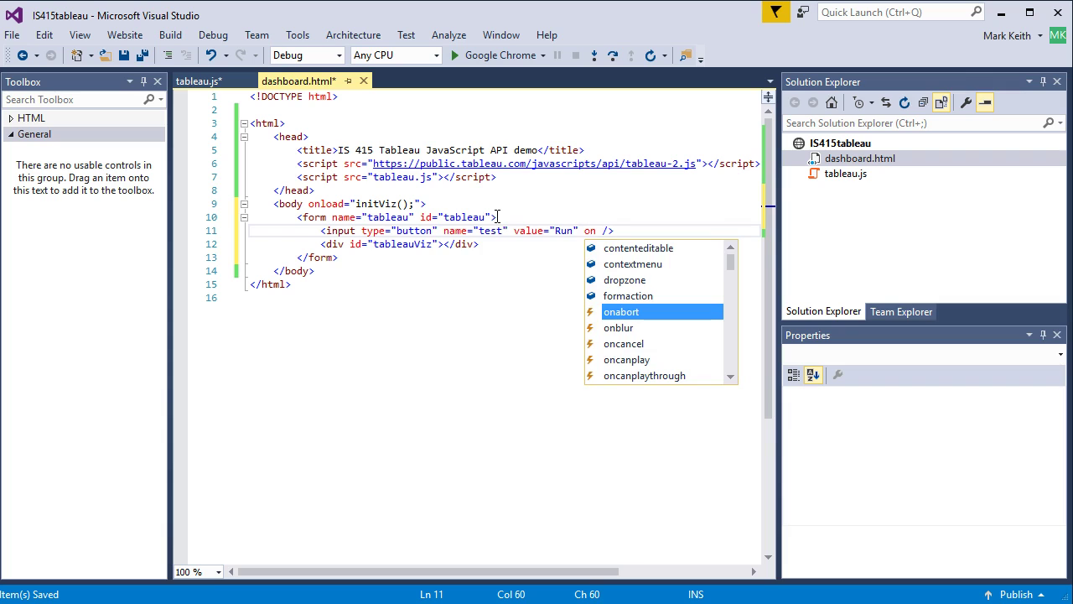
{"action": "type", "text": "click="}
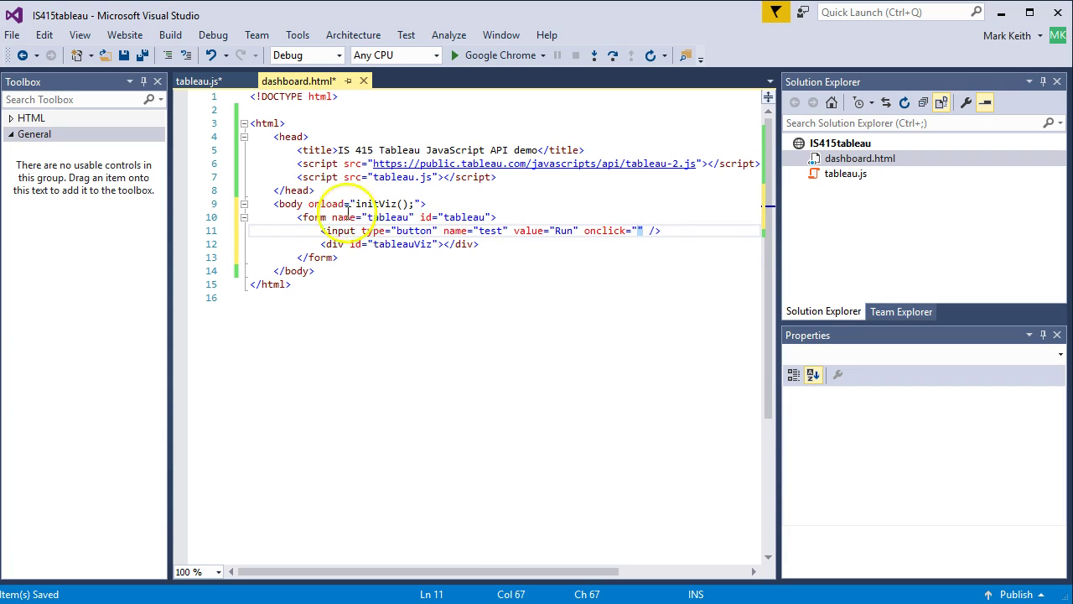
Set the Run button's onclick to filterSingleValue(); copied from tableau.js.
{"action": "key", "text": "alt+Tab"}
{"action": "key", "text": "alt+Tab"}
{"action": "left_click", "coordinate": [199, 80]}
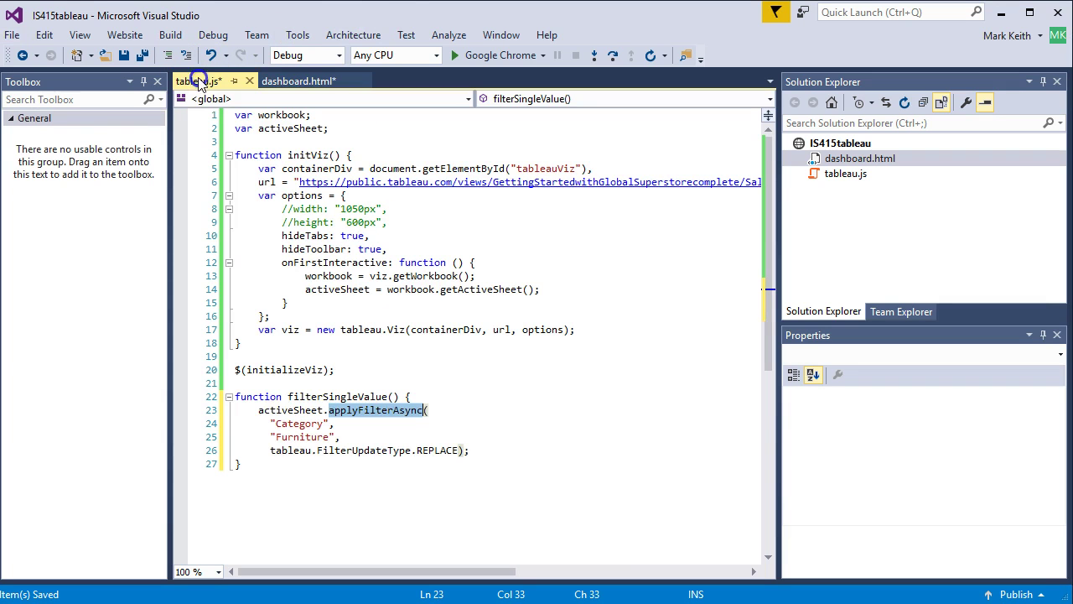
{"action": "double_click", "coordinate": [312, 398]}
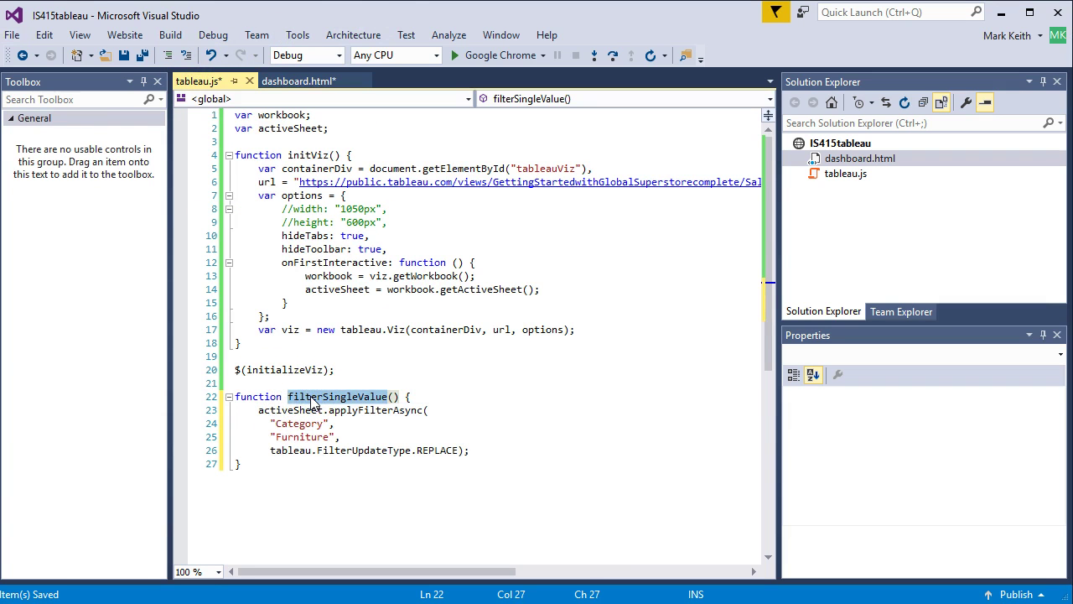
{"action": "key", "text": "shift+Right"}
{"action": "key", "text": "shift+Right"}
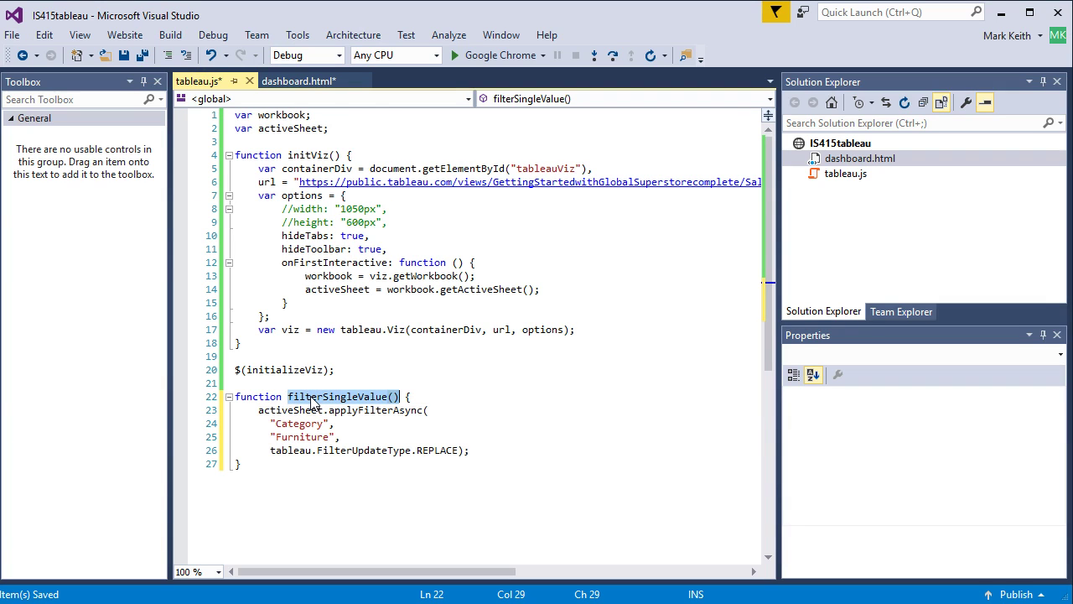
{"action": "left_click", "coordinate": [297, 80]}
{"action": "key", "text": "ctrl+v"}
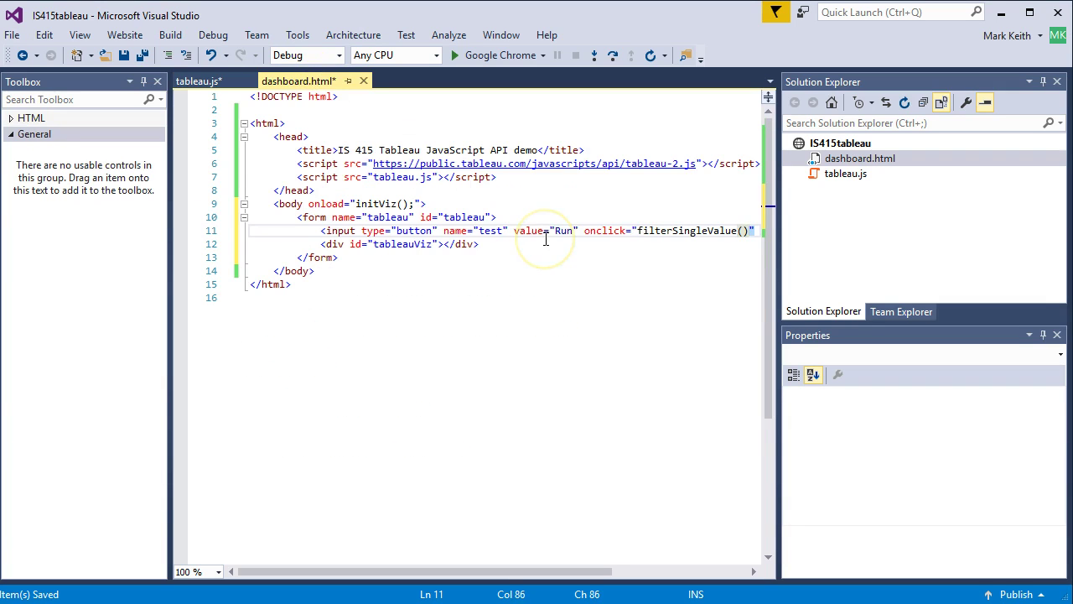
{"action": "type", "text": ";"}
{"action": "key", "text": "Right"}
{"action": "key", "text": "Right"}
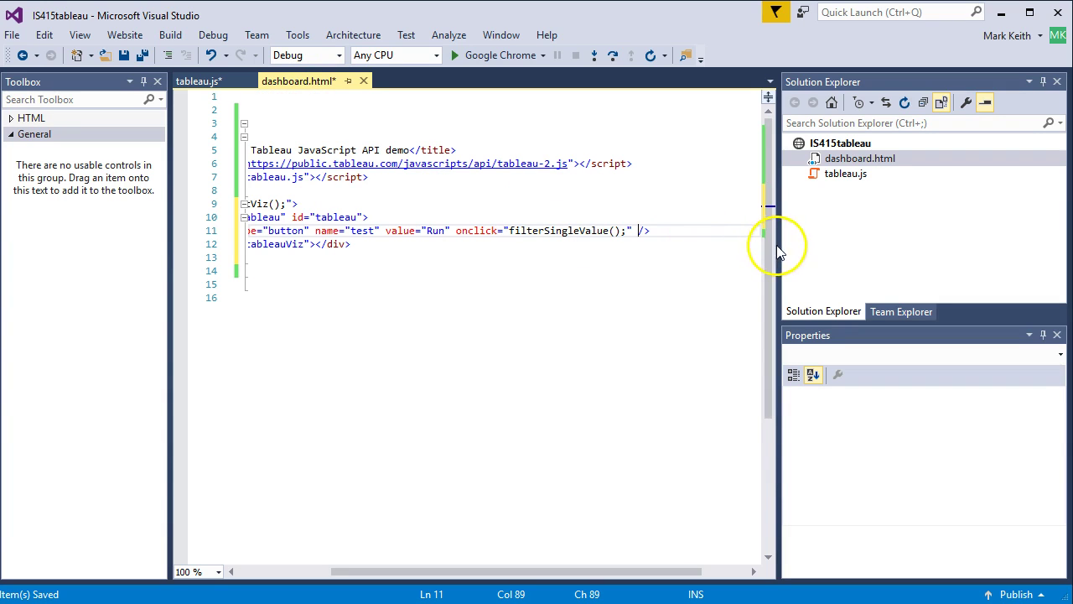
{"action": "left_click_drag", "start_coordinate": [777, 245], "coordinate": [834, 246]}
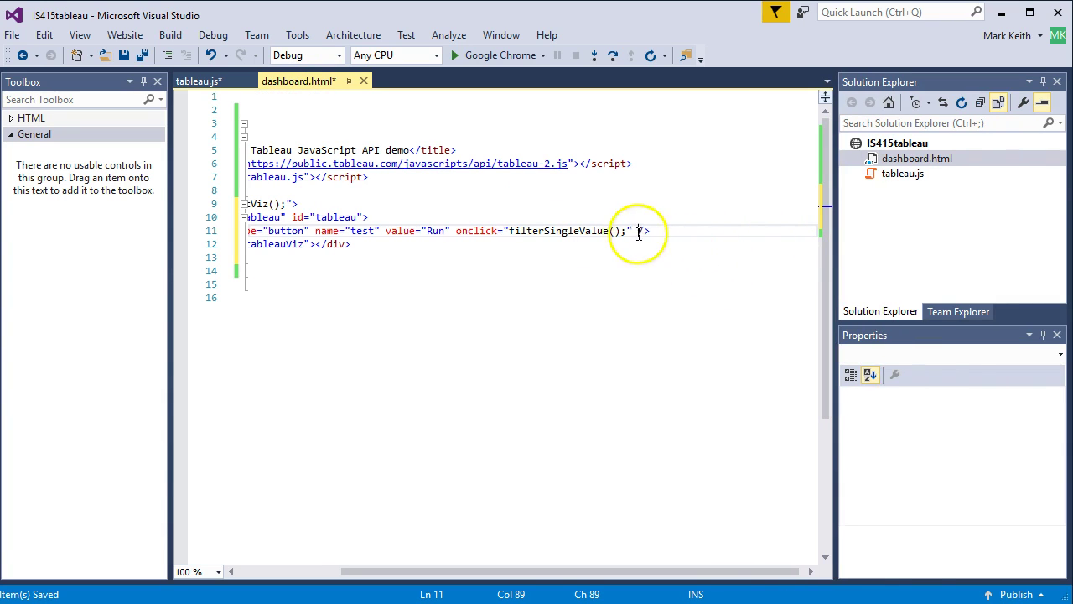
{"action": "left_click", "coordinate": [695, 240]}
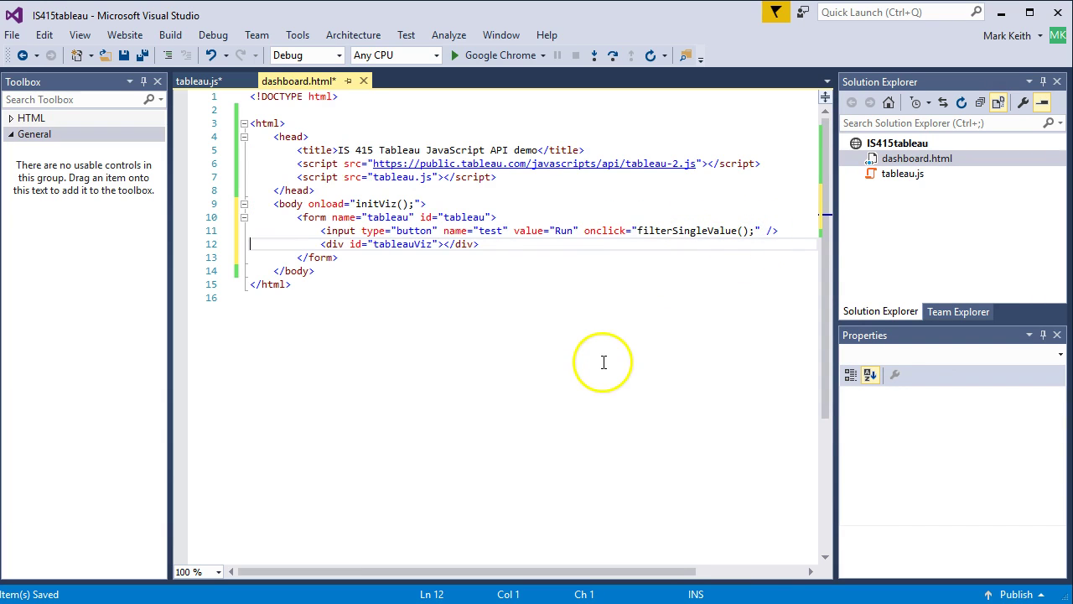
Save all files, reload dashboard.html in Chrome, and click Run to show only Furniture.
{"action": "left_click", "coordinate": [141, 55]}
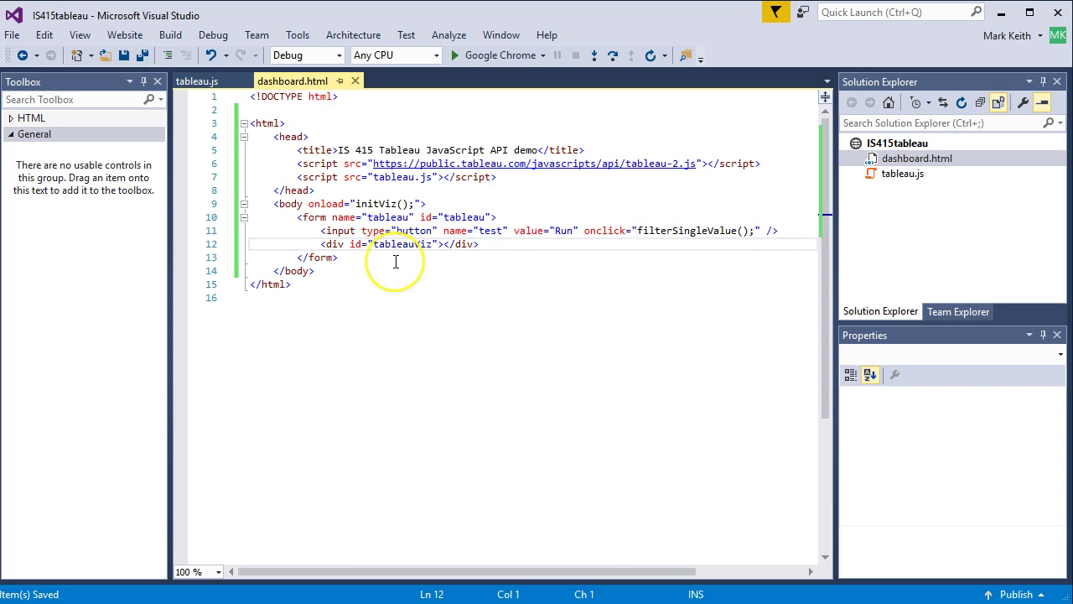
{"action": "key", "text": "alt+Tab"}
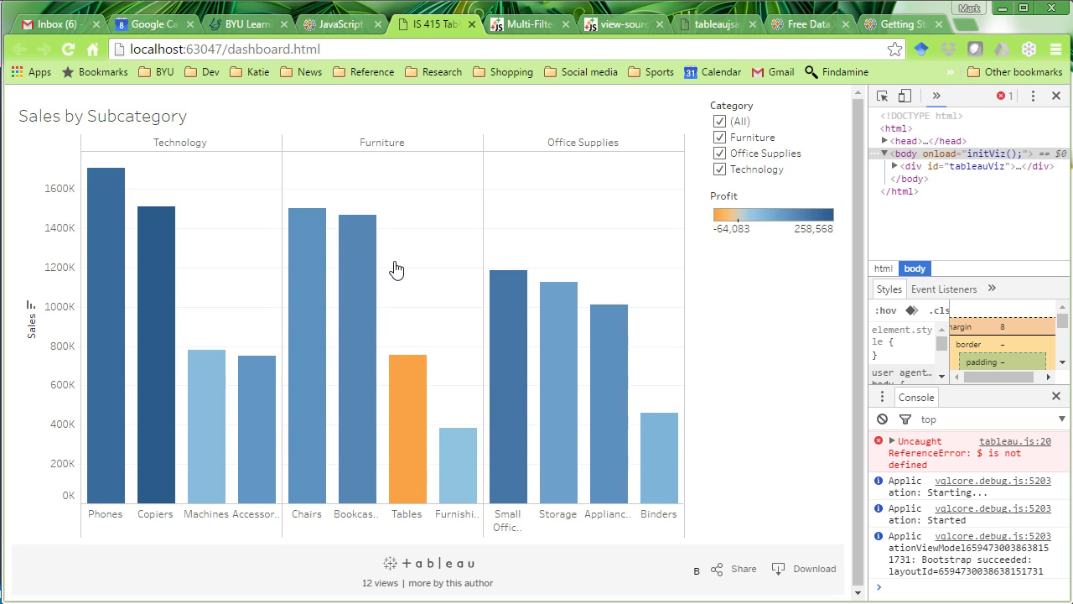
{"action": "left_click", "coordinate": [345, 55]}
{"action": "key", "text": "Return"}
{"action": "left_click", "coordinate": [28, 100]}
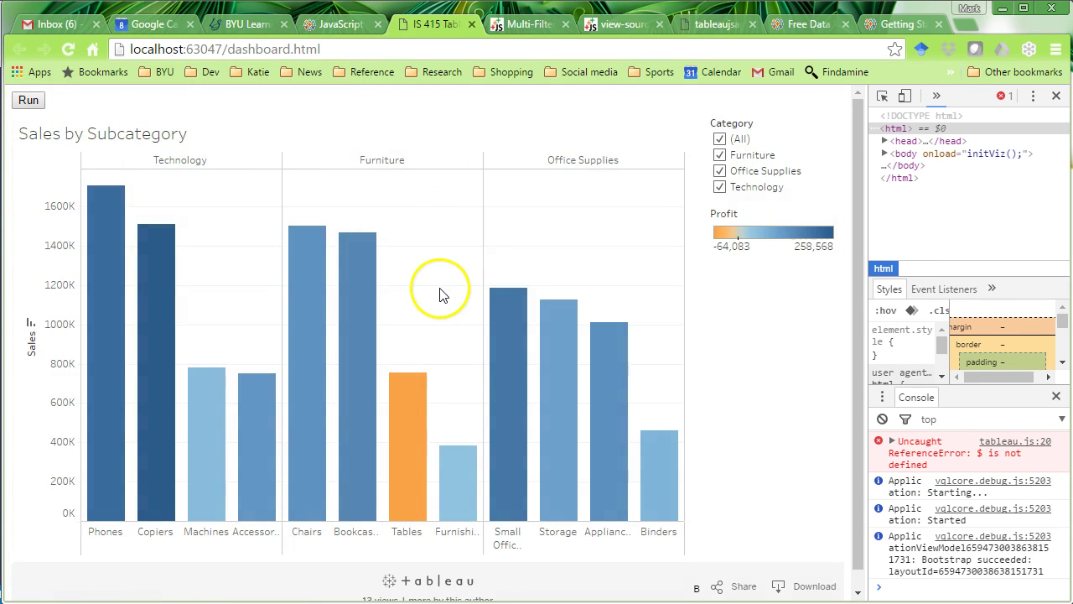
{"action": "left_click", "coordinate": [27, 100]}
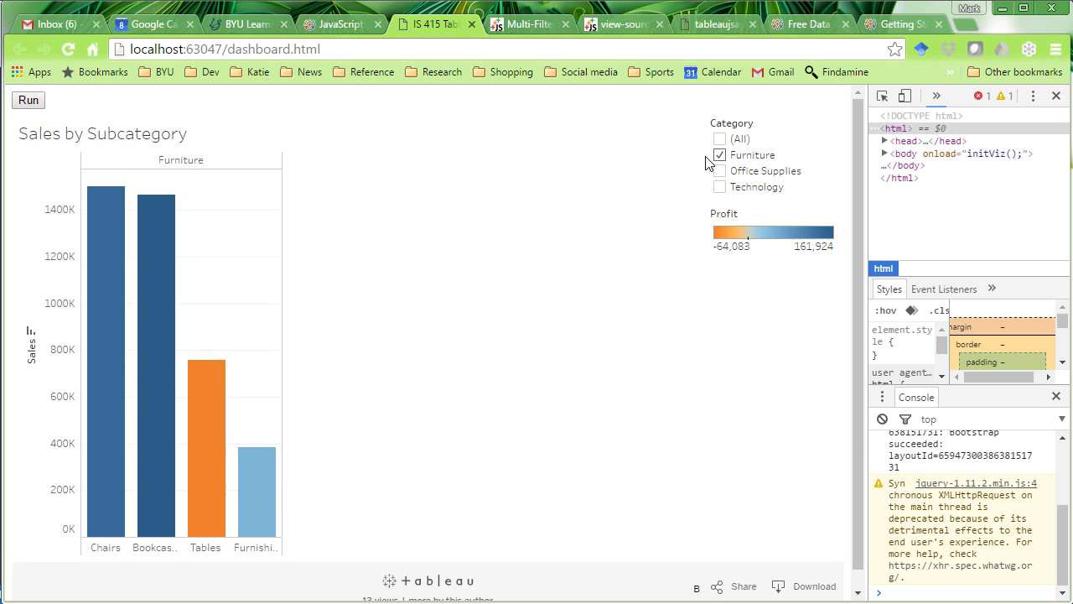
Scroll the JavaScript API tutorial's Filter section, then return to tableau.js in Visual Studio.
{"action": "left_click", "coordinate": [341, 25]}
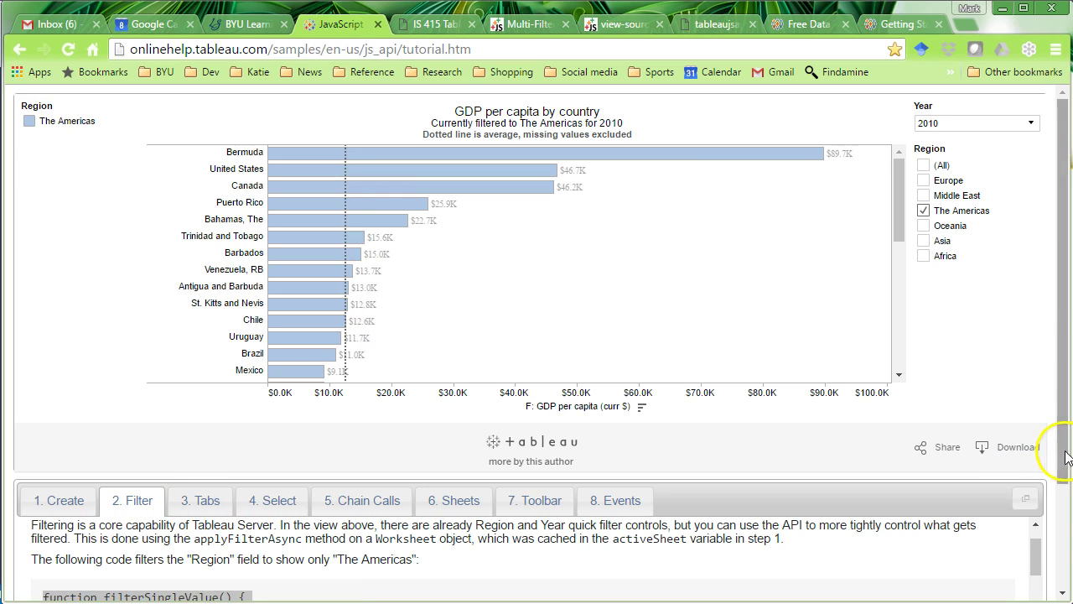
{"action": "scroll", "coordinate": [1064, 455], "scroll_direction": "down", "scroll_amount": 2}
{"action": "mouse_move", "coordinate": [1037, 423]}
{"action": "left_mouse_down"}
{"action": "mouse_move", "coordinate": [1036, 491]}
{"action": "mouse_move", "coordinate": [1037, 442]}
{"action": "left_mouse_up"}
{"action": "key", "text": "alt+Tab"}
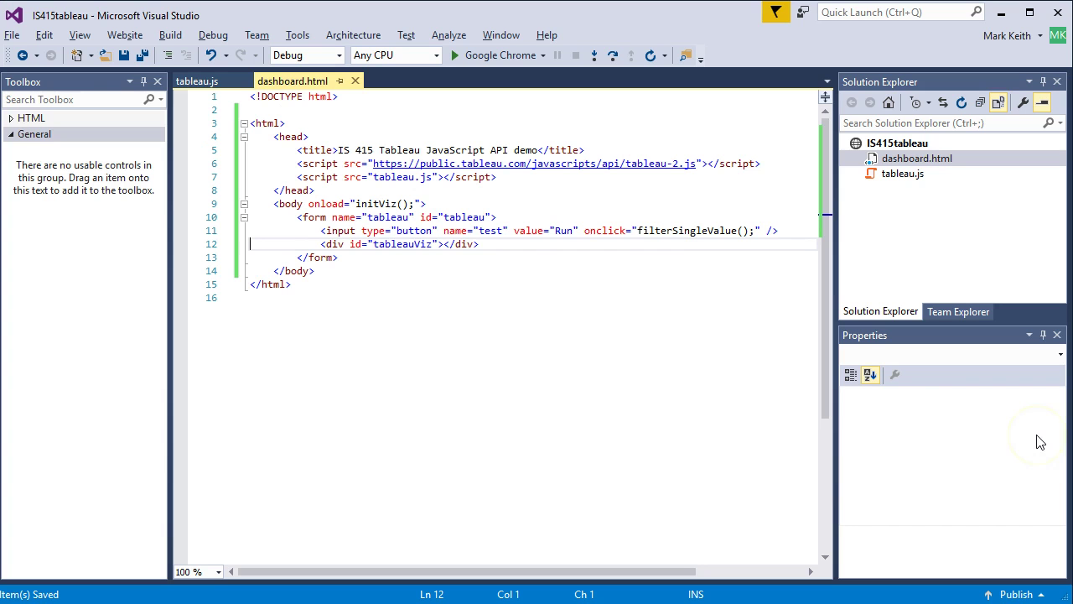
{"action": "left_click", "coordinate": [199, 80]}
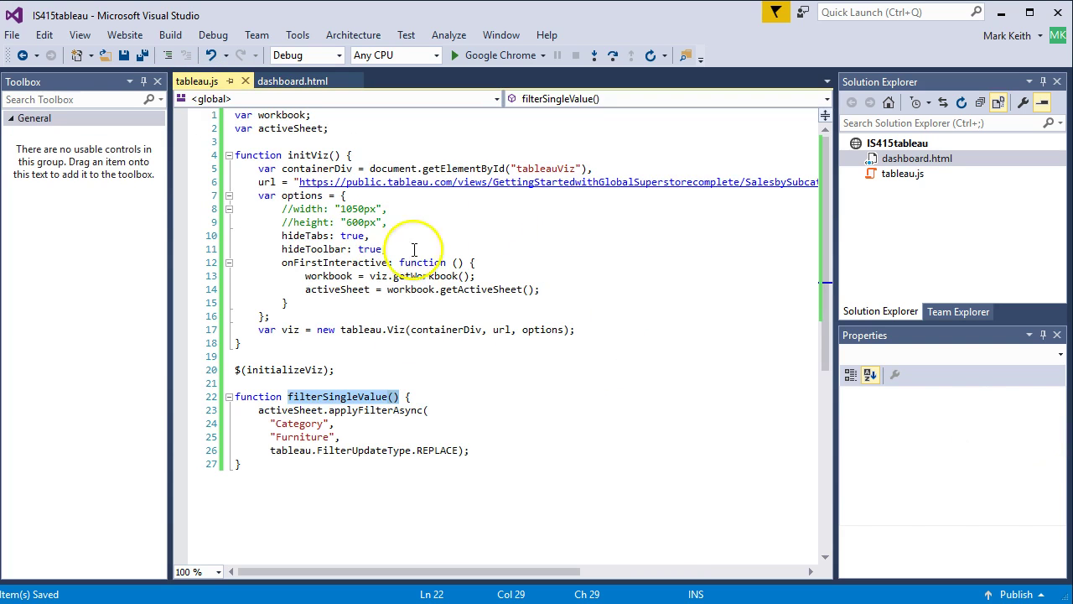